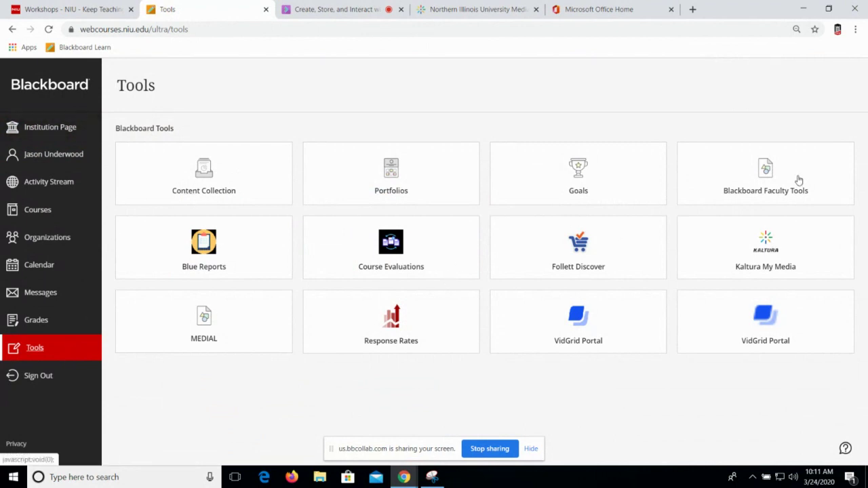
- Open Kaltura My Media and upload the ETR525 intro MP4 file from the Downloads folder as new media
click(783, 249)
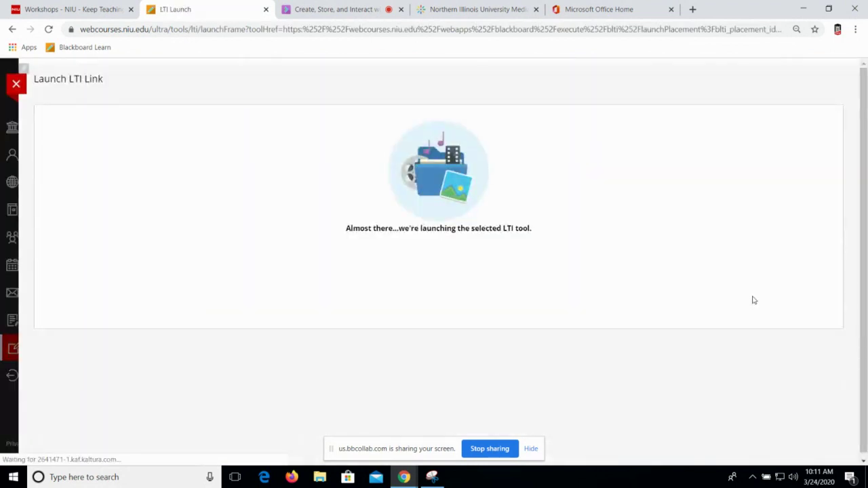
click(531, 450)
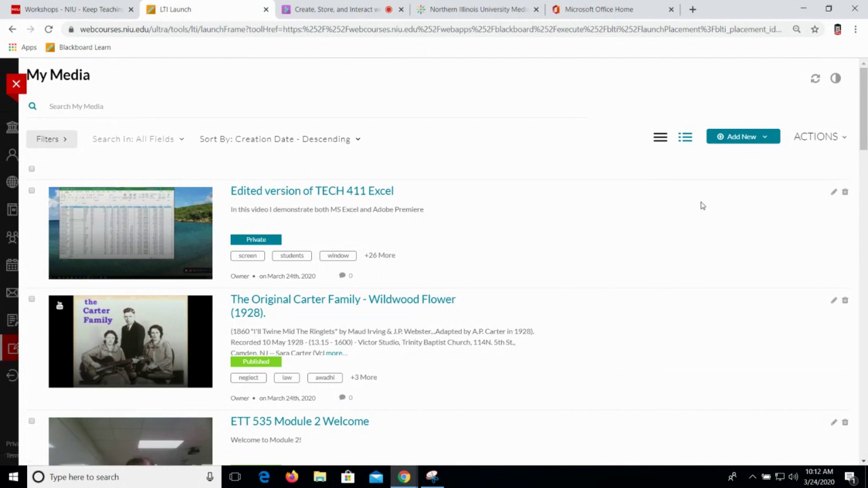
click(771, 142)
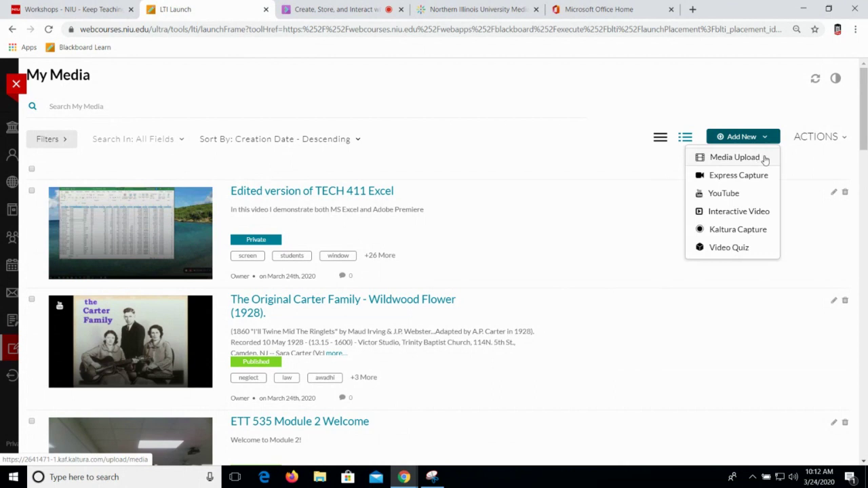
click(769, 159)
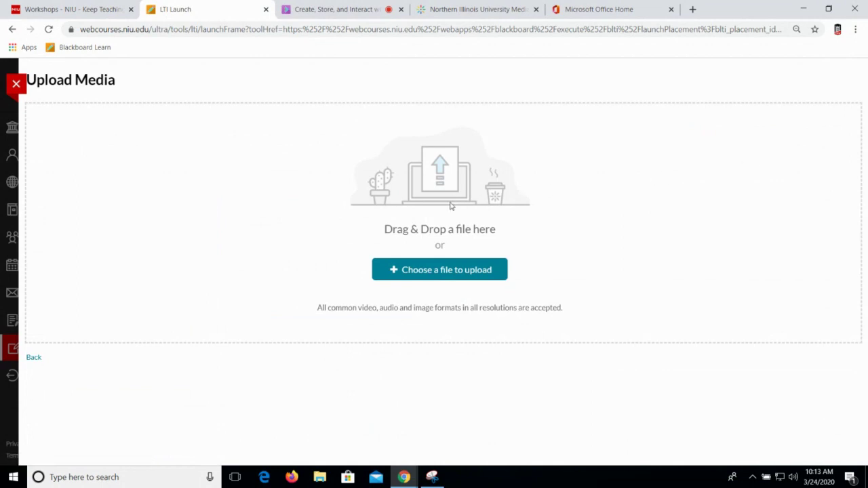
click(444, 274)
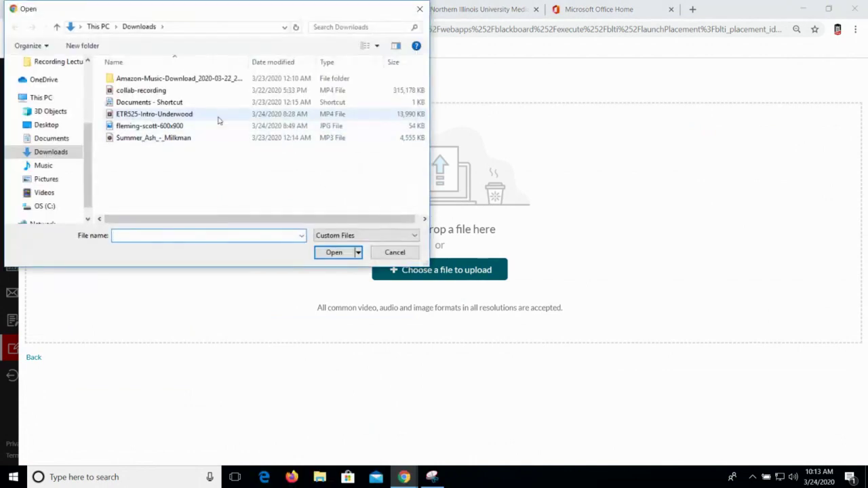
click(165, 116)
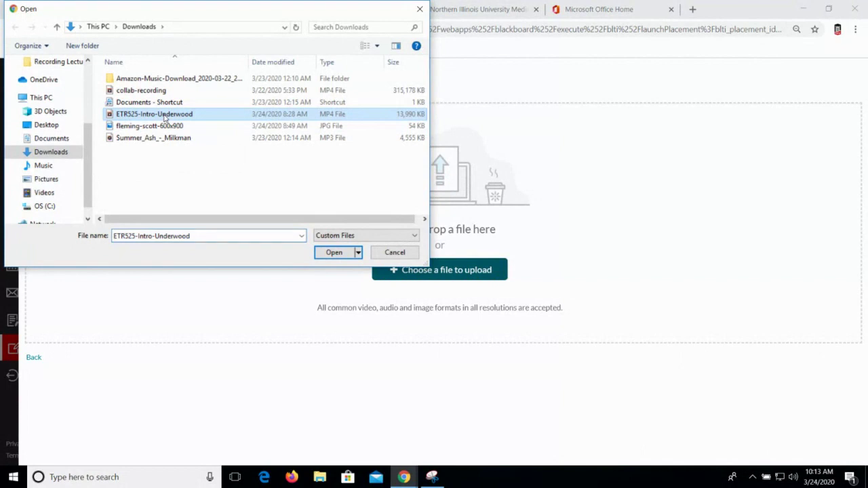
click(335, 253)
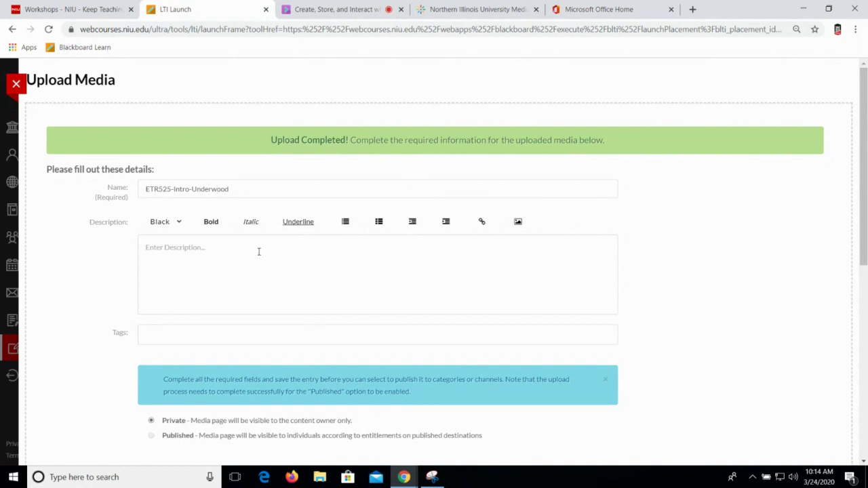
- Rename the uploaded video as "ETR525 Introduction to Qualitative Research"
click(175, 189)
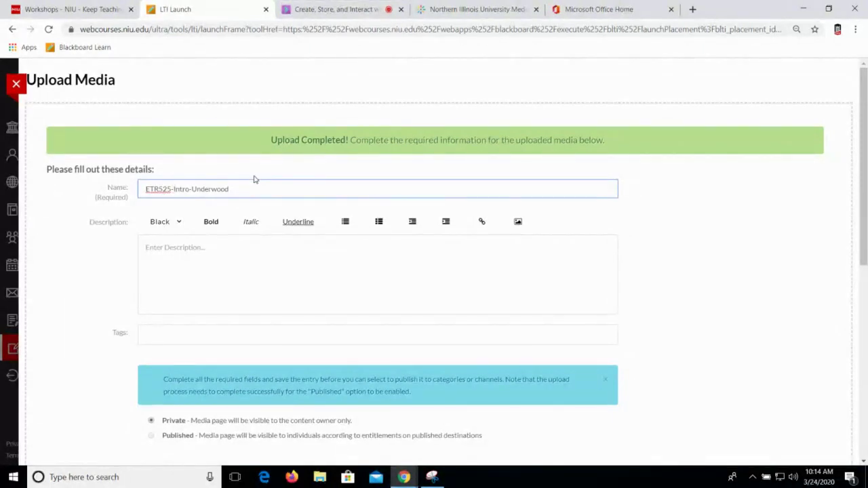
key(BackSpace)
drag(231, 188, 188, 189)
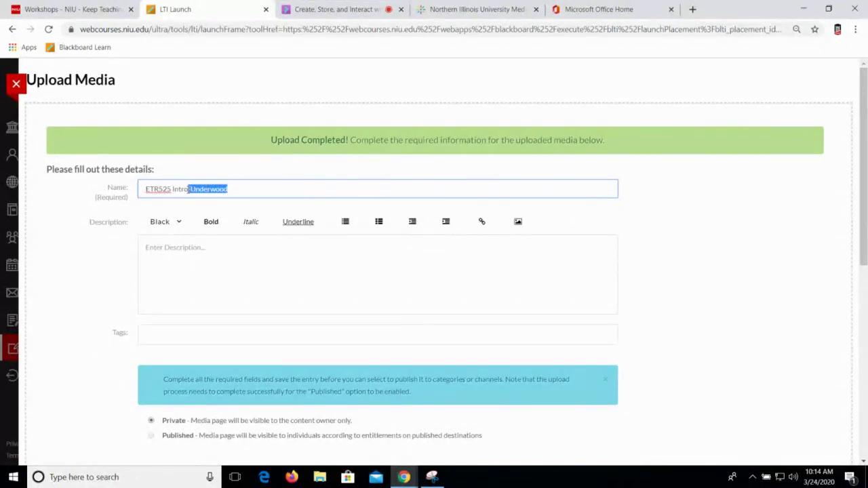
text(duction to Qualitative Resa)
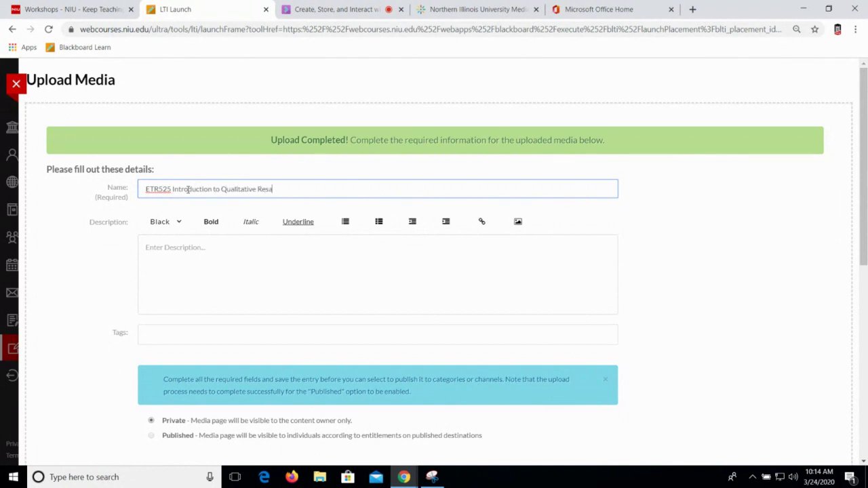
key(BackSpace)
text(each)
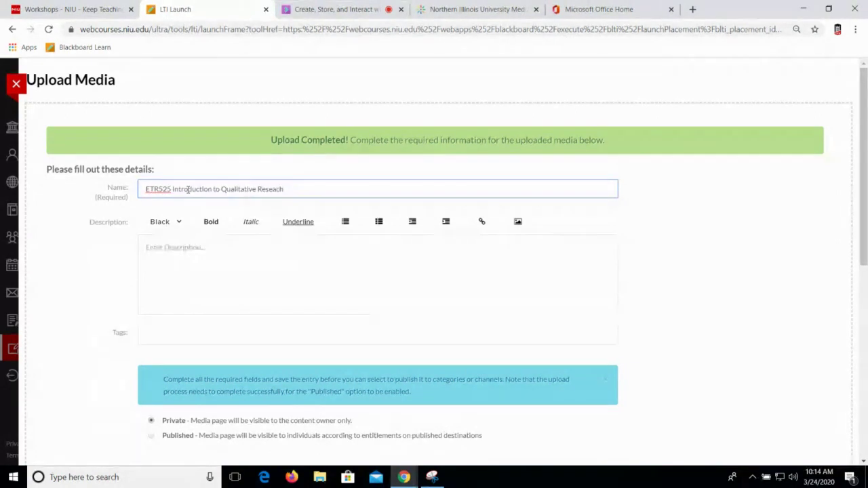
key(BackSpace)
key(BackSpace)
text(rc)
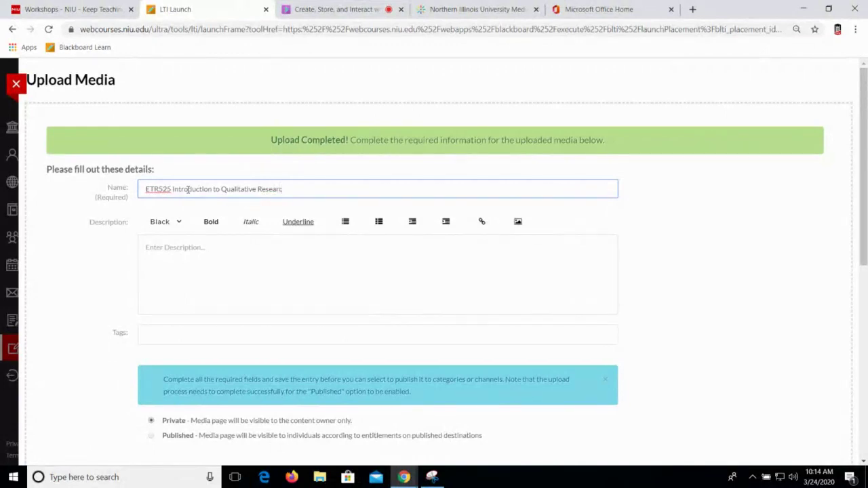
text(h)
- Enter the description "Please watch this introduction video." for the uploaded video and save its details
click(197, 265)
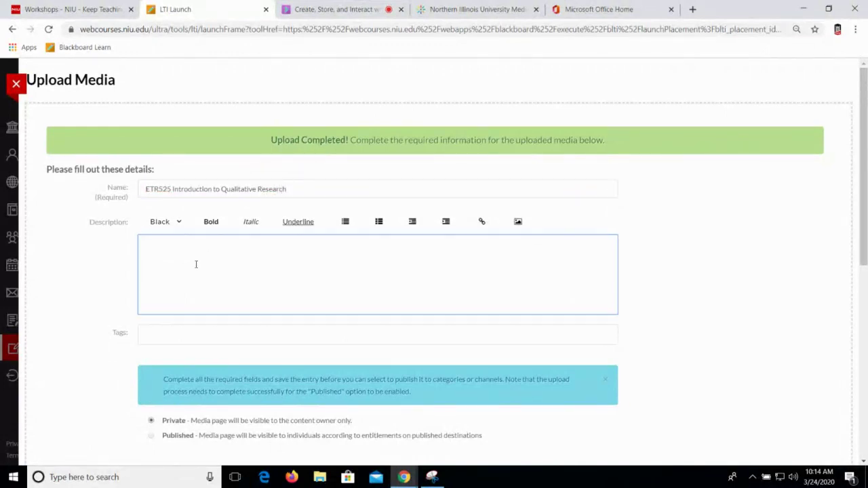
text(Please watch this introdu)
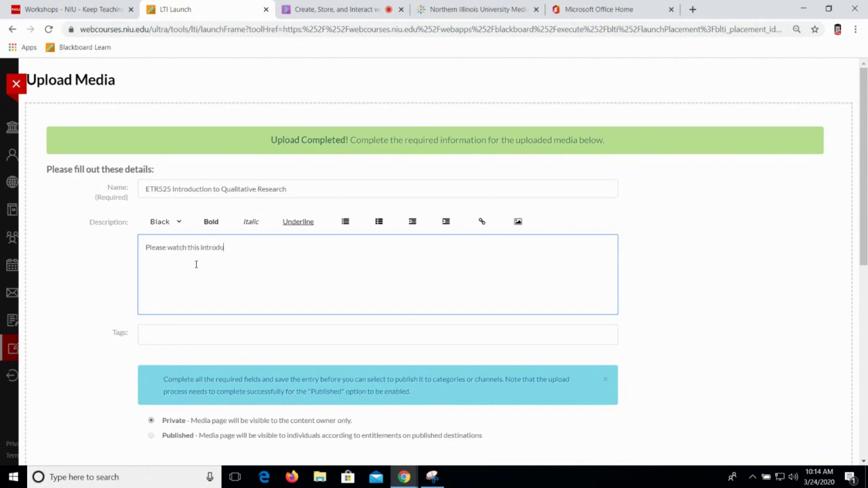
text(ction video.)
scroll(196, 265, down, 2)
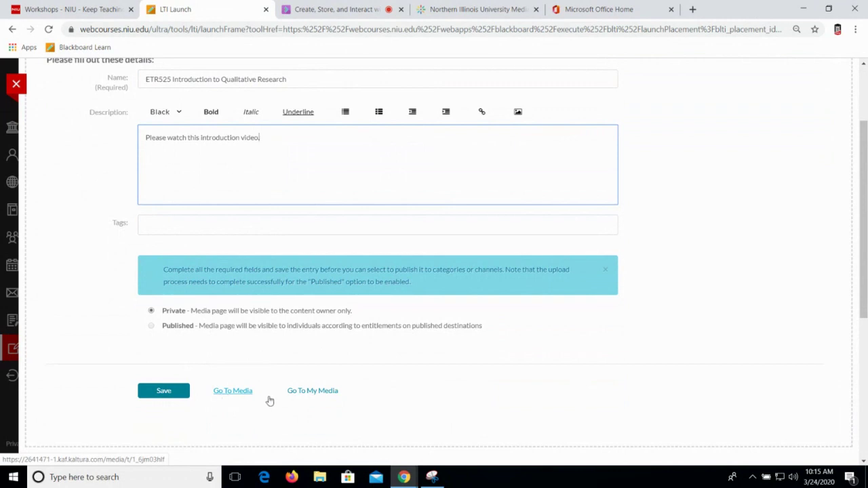
click(178, 394)
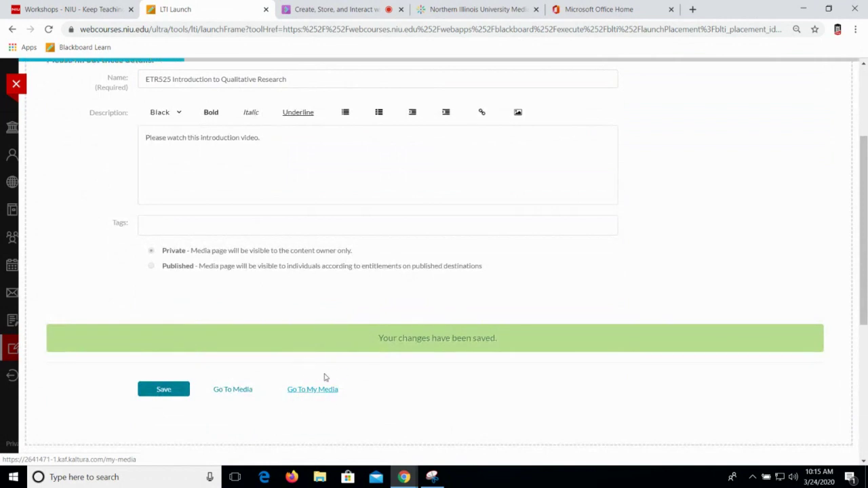
- Return to My Media and refresh the media library
click(313, 428)
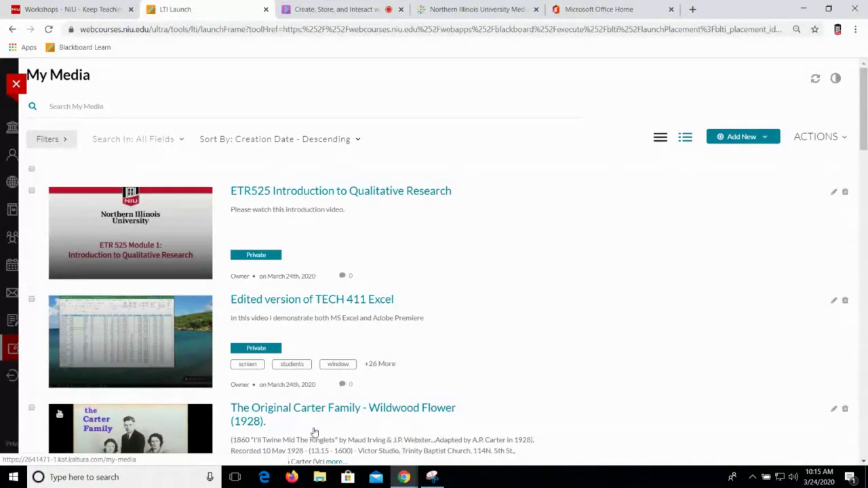
click(815, 81)
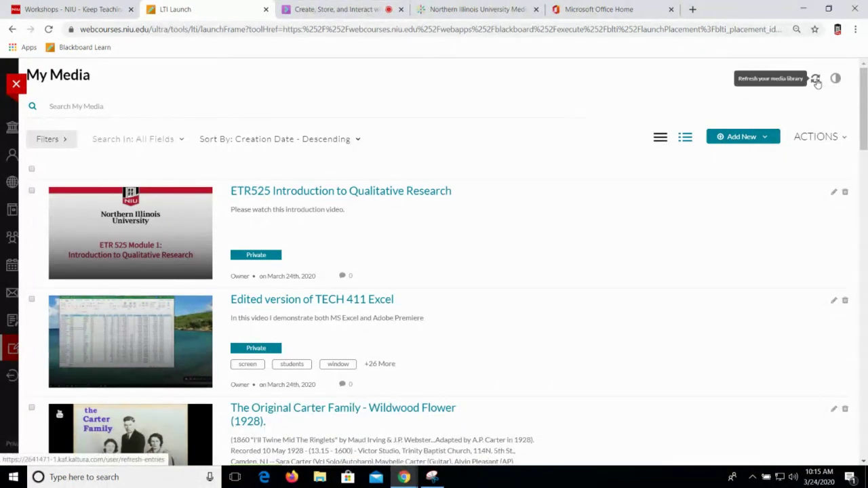
click(816, 80)
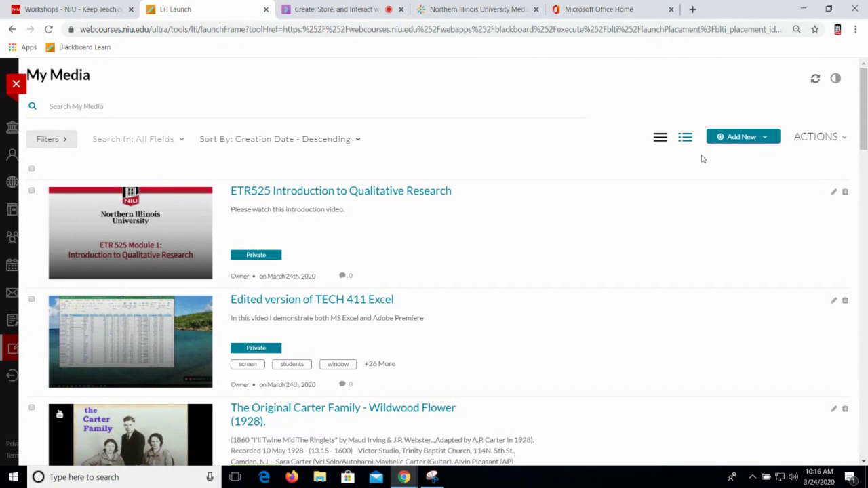
click(757, 139)
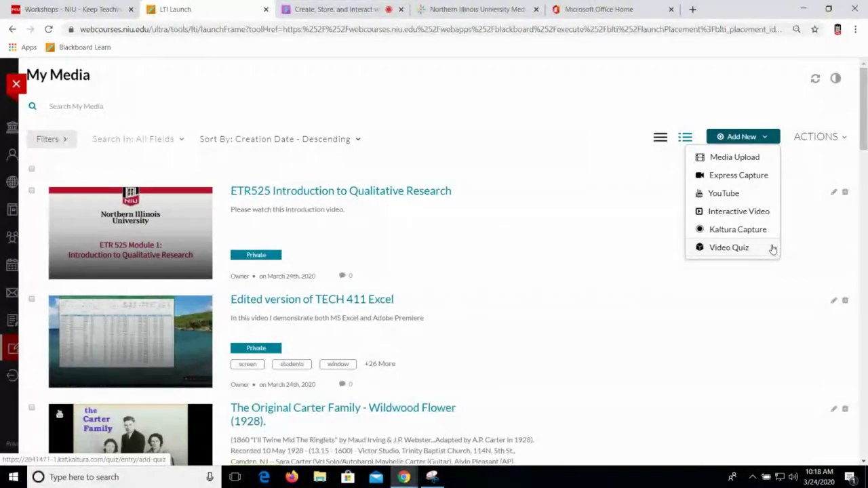
click(764, 160)
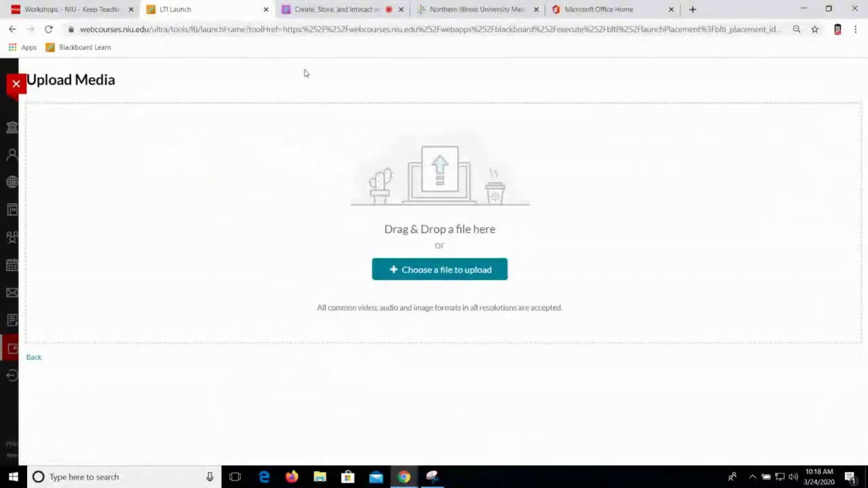
click(13, 30)
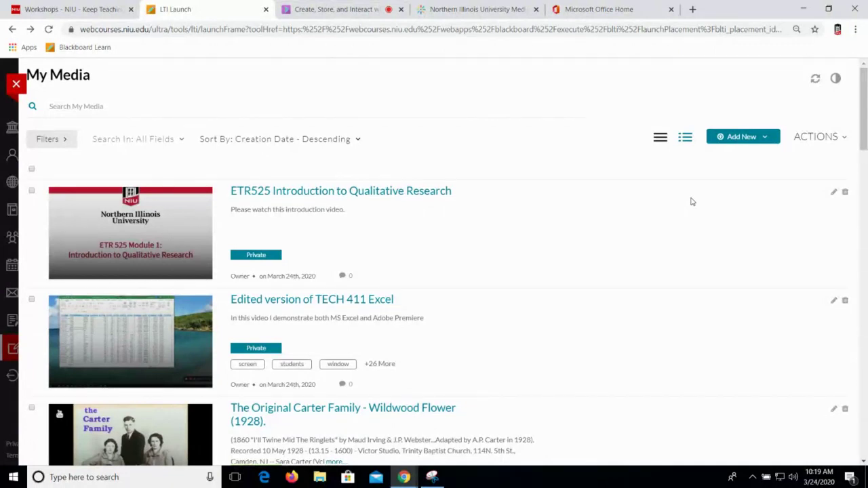
- Look through the My Media list to examine the kinds of media it holds and their publishing status
scroll(629, 334, down, 4)
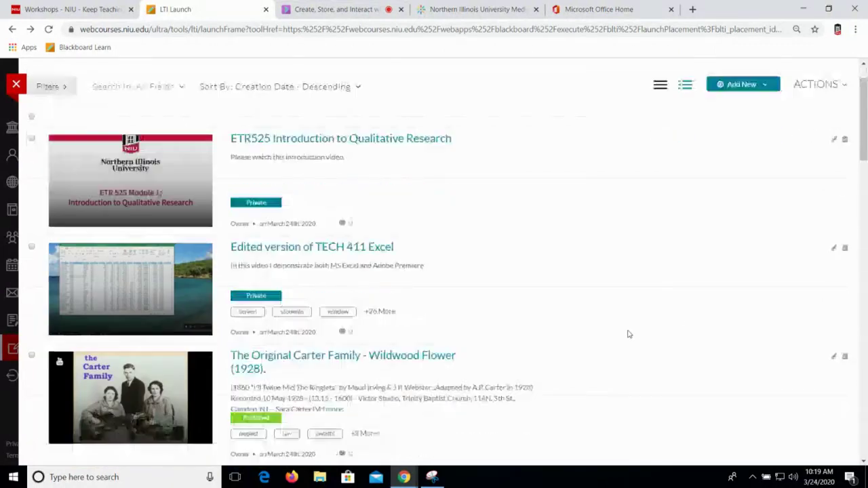
scroll(627, 334, down, 7)
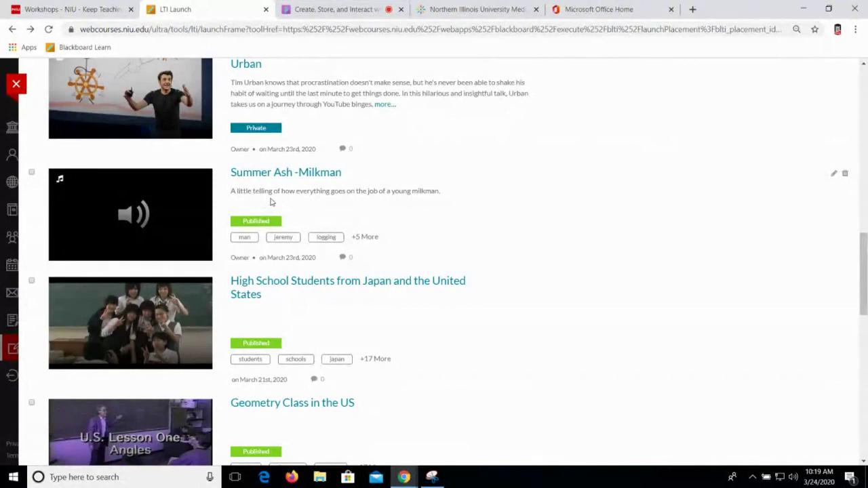
scroll(271, 202, up, 7)
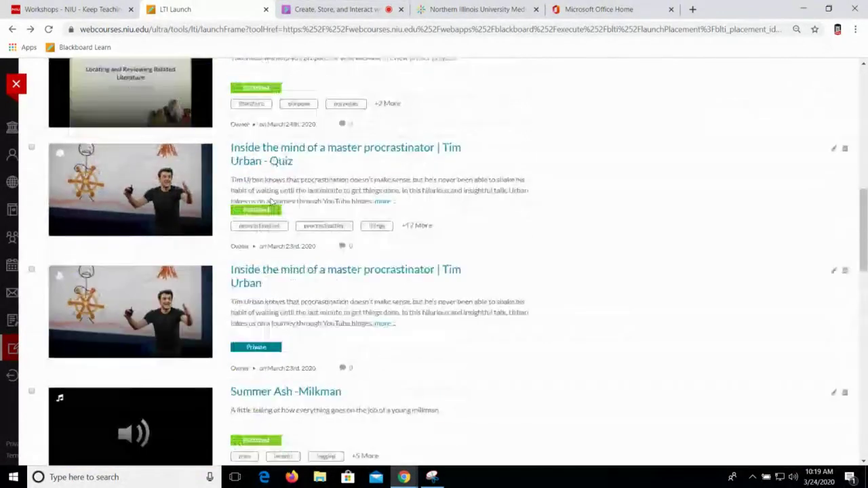
scroll(270, 201, up, 3)
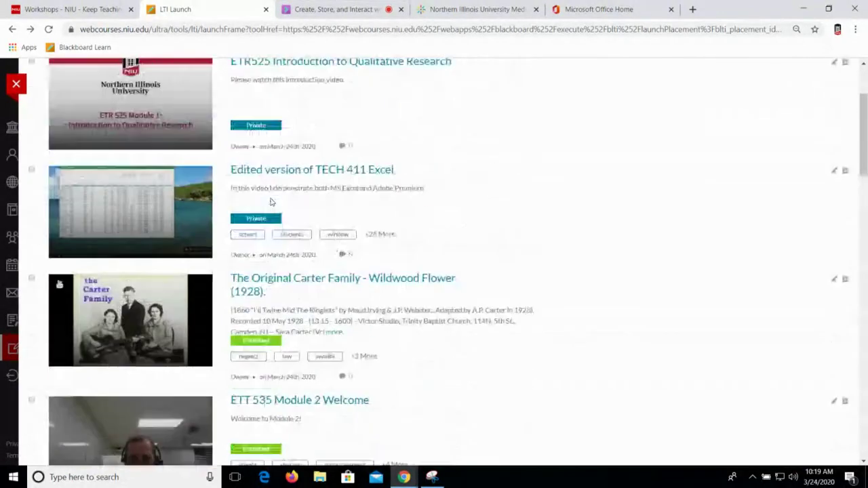
scroll(270, 201, down, 3)
scroll(271, 201, up, 5)
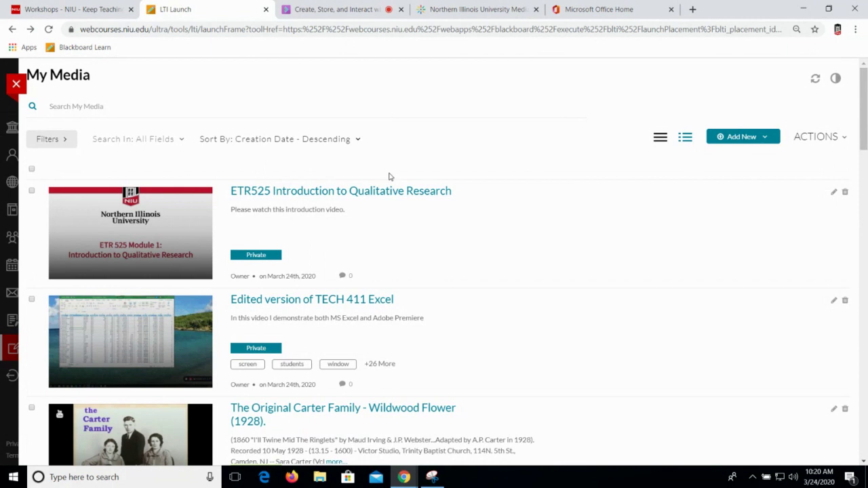
- Record a webcam video of about 13 seconds with Express Capture and pause its preview playback
click(771, 138)
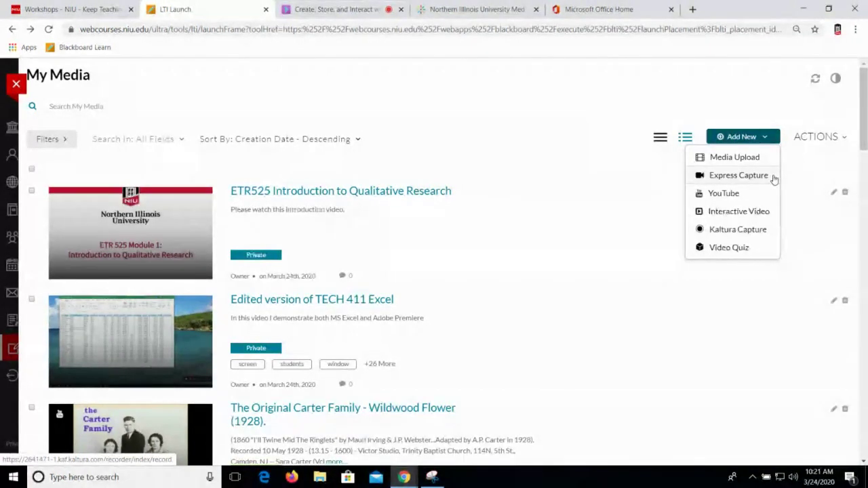
click(739, 175)
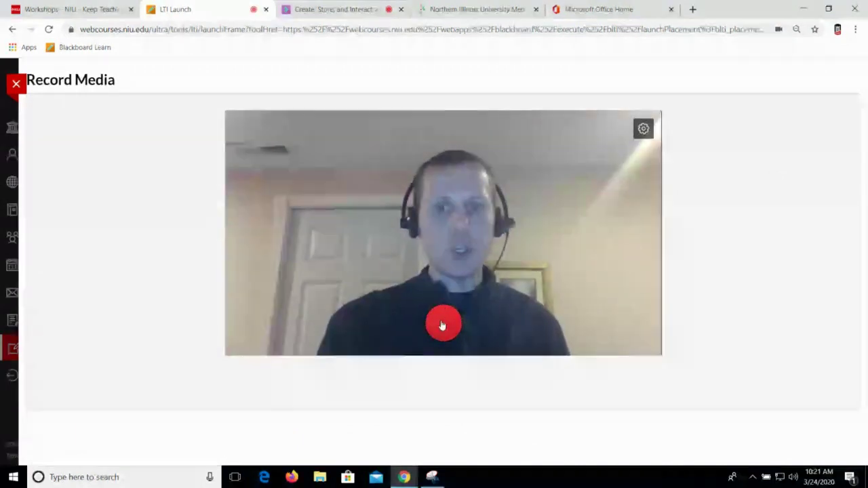
click(443, 325)
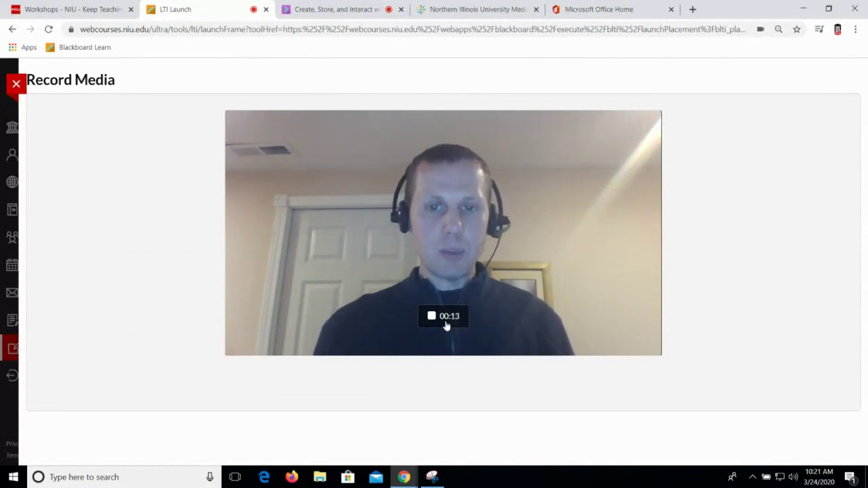
click(447, 319)
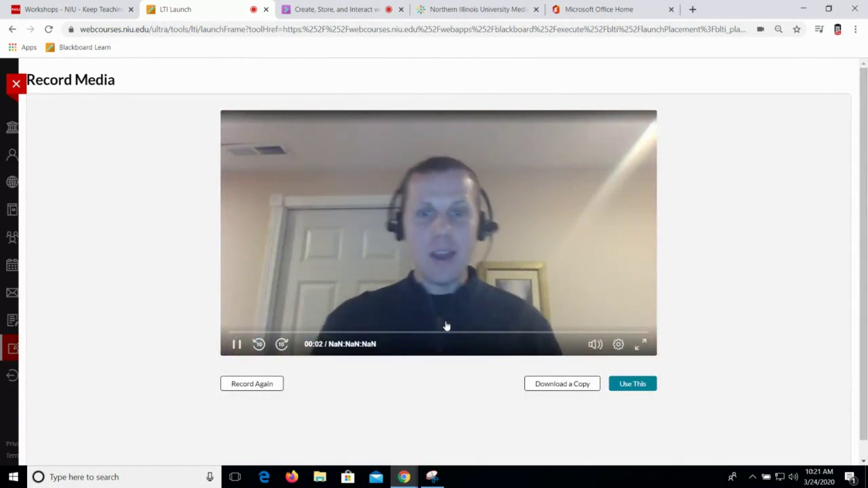
click(237, 345)
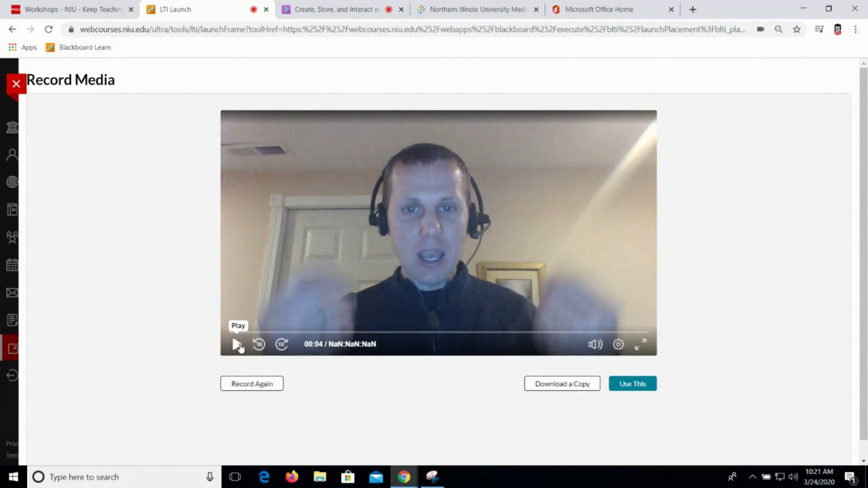
- Save the webcam recording as "Module 1 Introduction" with the description "Welcome to Module 1!" and return to My Media
click(636, 385)
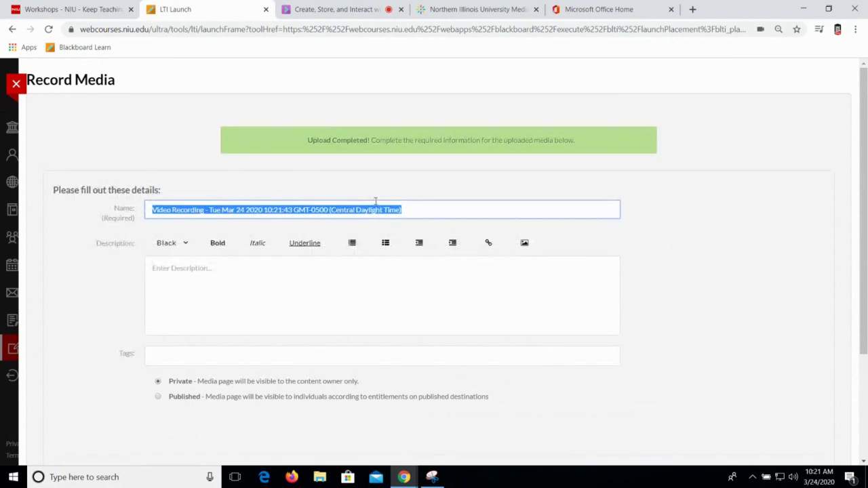
text(Module 1 Introduction)
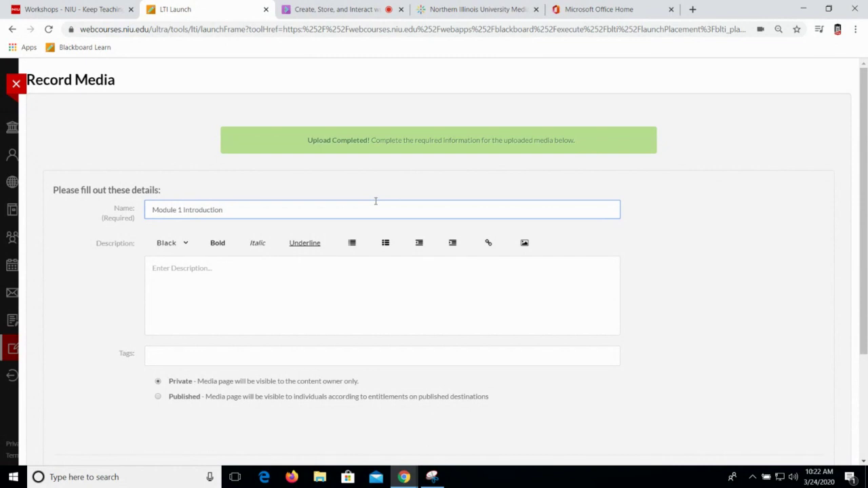
scroll(375, 201, down, 3)
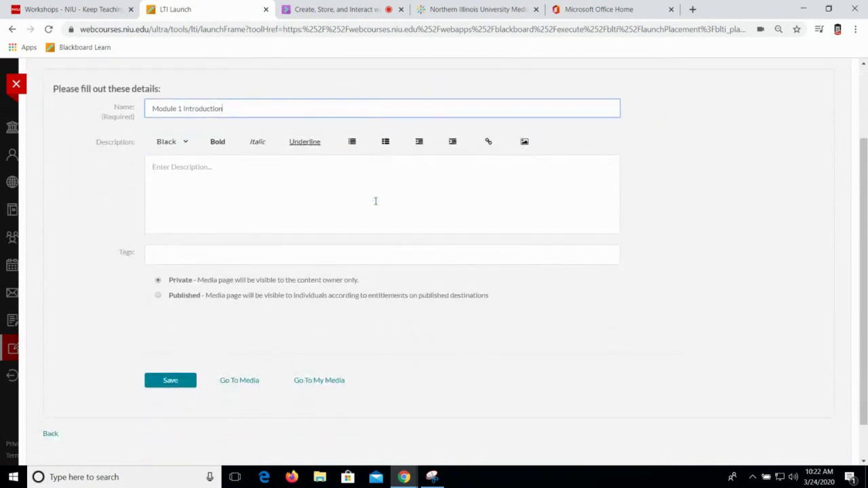
click(375, 200)
text(Wec)
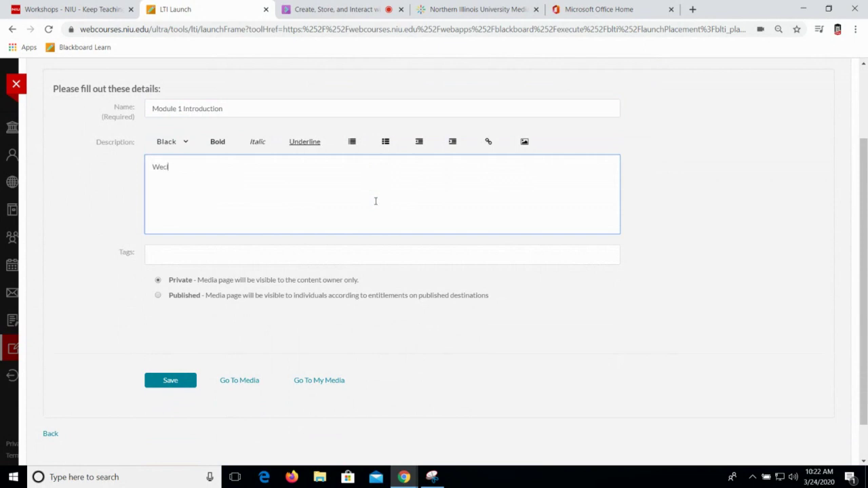
key(BackSpace)
text(lcome to Module 1!)
click(170, 384)
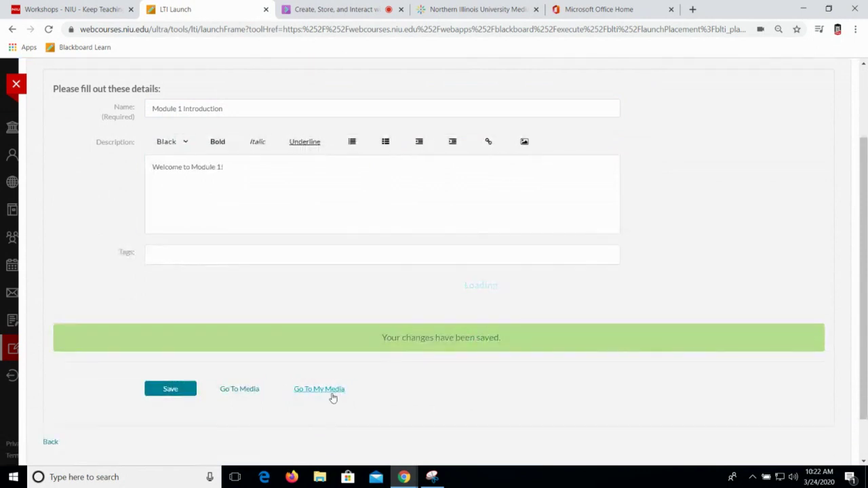
click(325, 420)
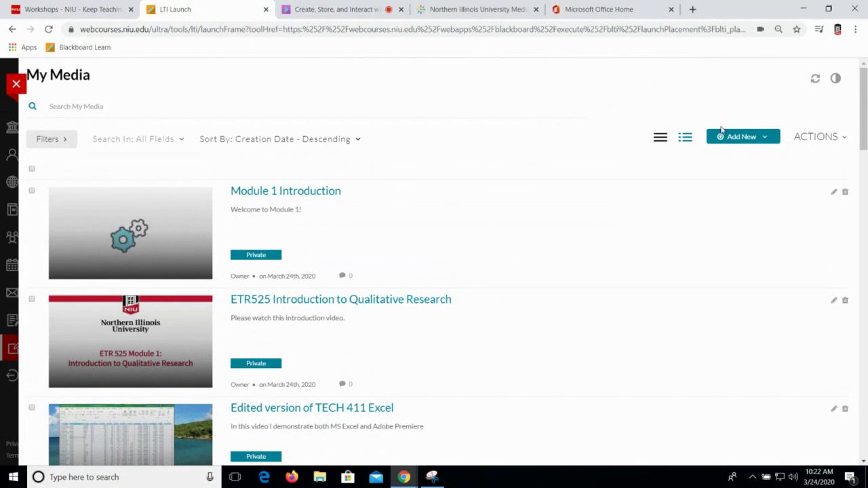
- Play the opening of "The Original Carter Family - Wildwood Flower (1928)." from My Media, pause it and return to the media list
click(744, 138)
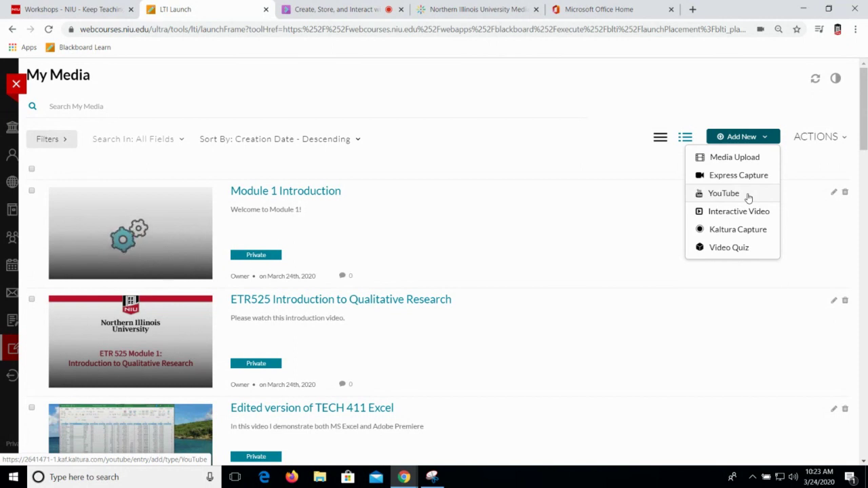
scroll(607, 405, down, 5)
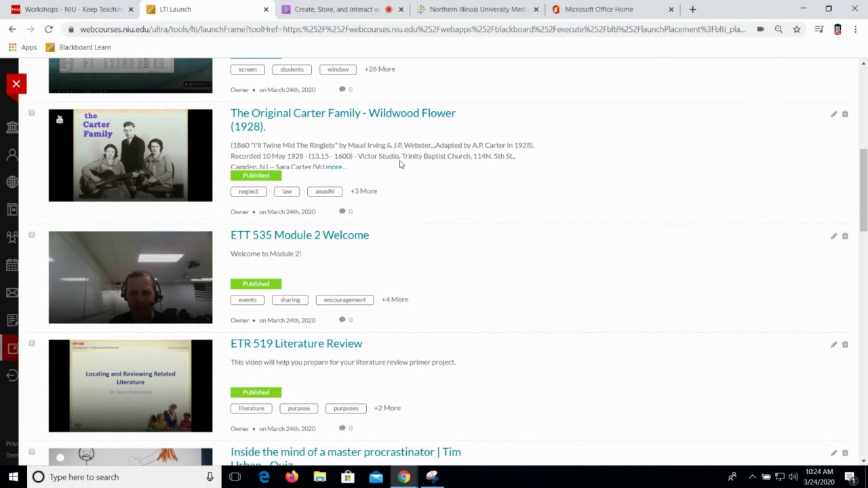
click(385, 117)
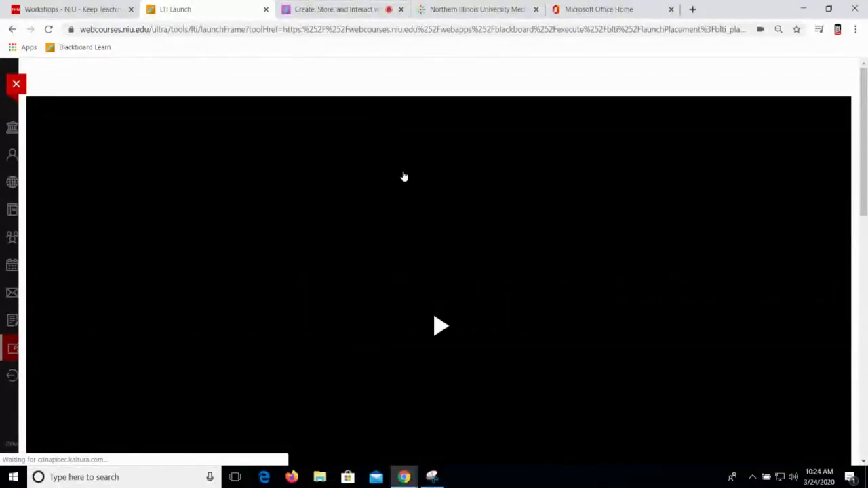
click(403, 176)
scroll(403, 176, down, 2)
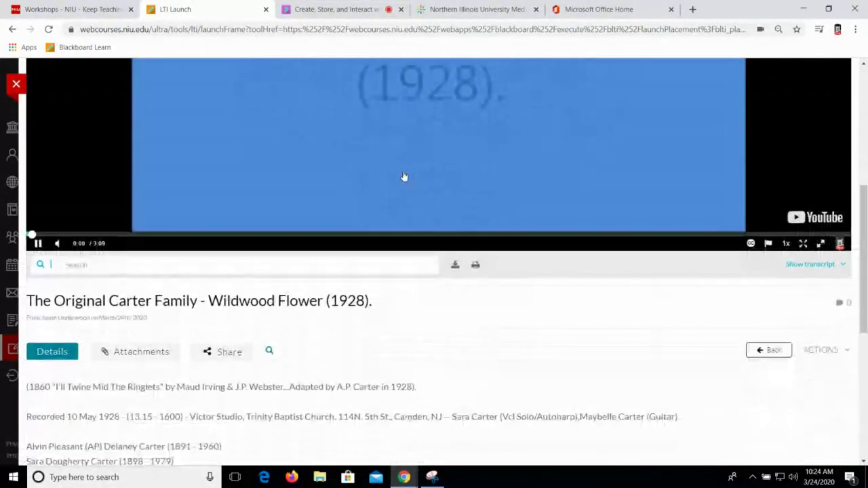
click(39, 245)
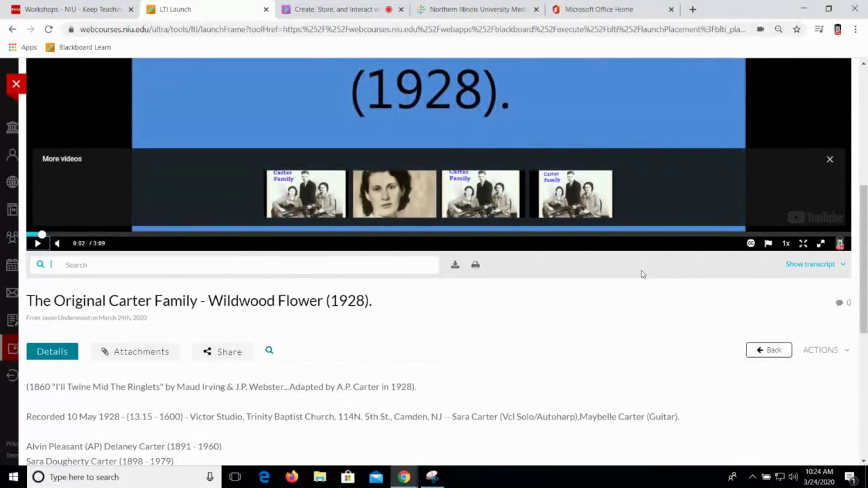
scroll(594, 324, up, 4)
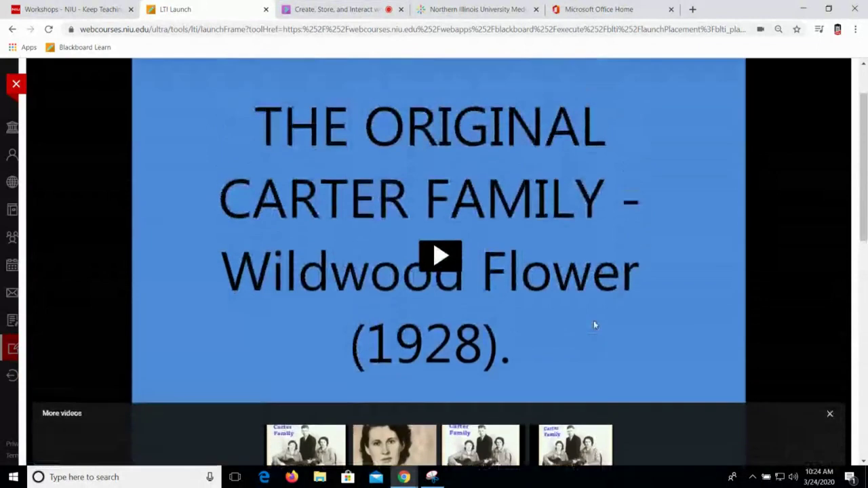
scroll(594, 325, up, 1)
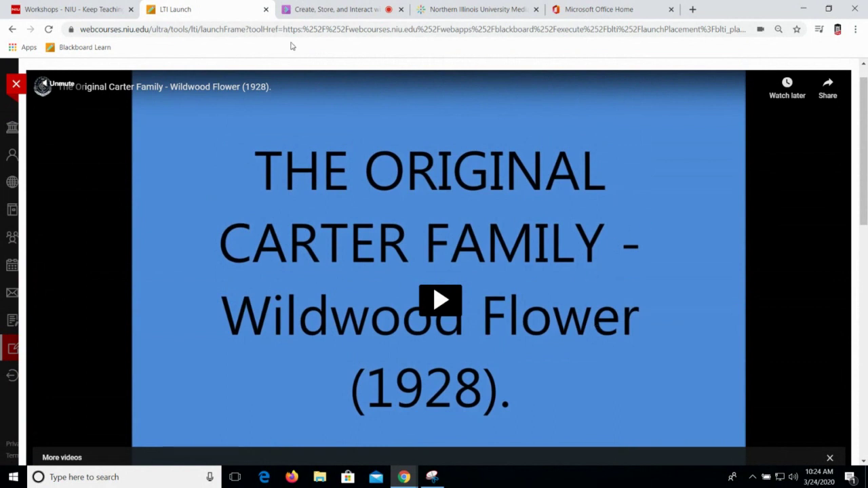
click(12, 31)
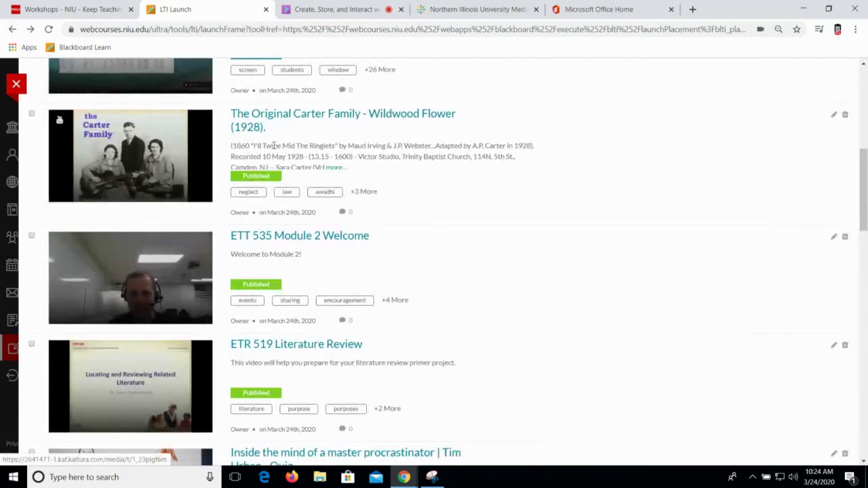
- Start adding a new YouTube video to My Media
scroll(203, 122, up, 6)
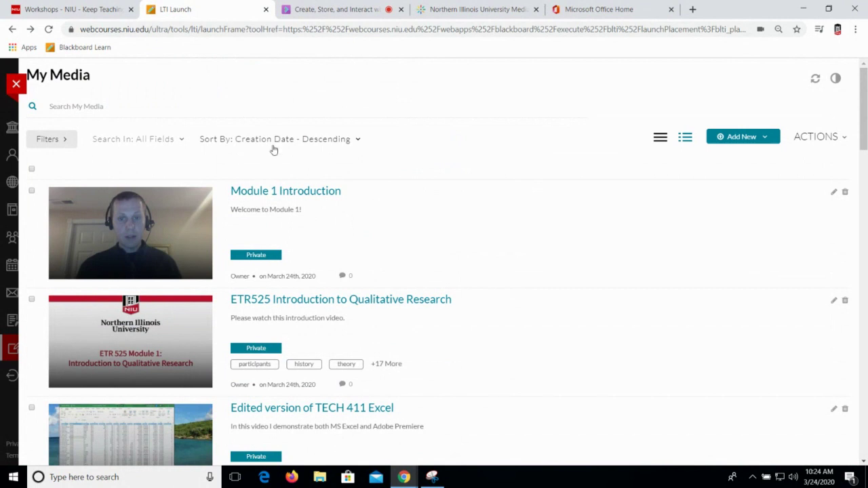
scroll(274, 144, down, 9)
scroll(274, 149, down, 1)
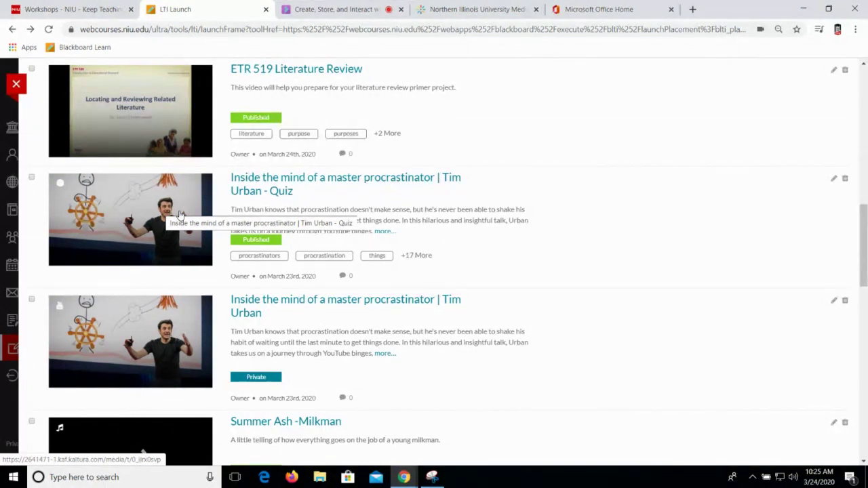
scroll(528, 210, up, 10)
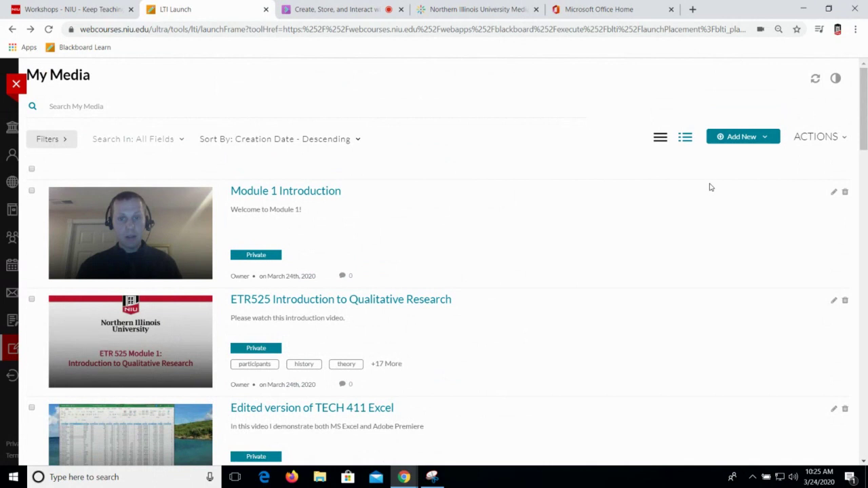
click(755, 141)
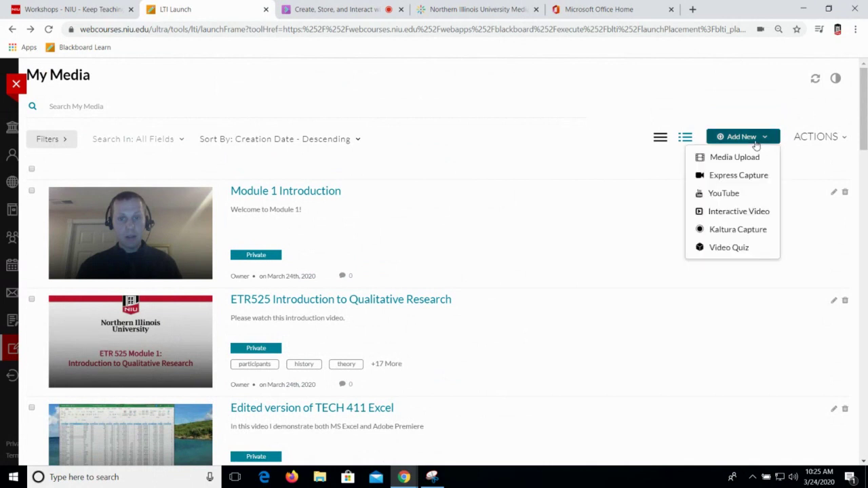
click(737, 195)
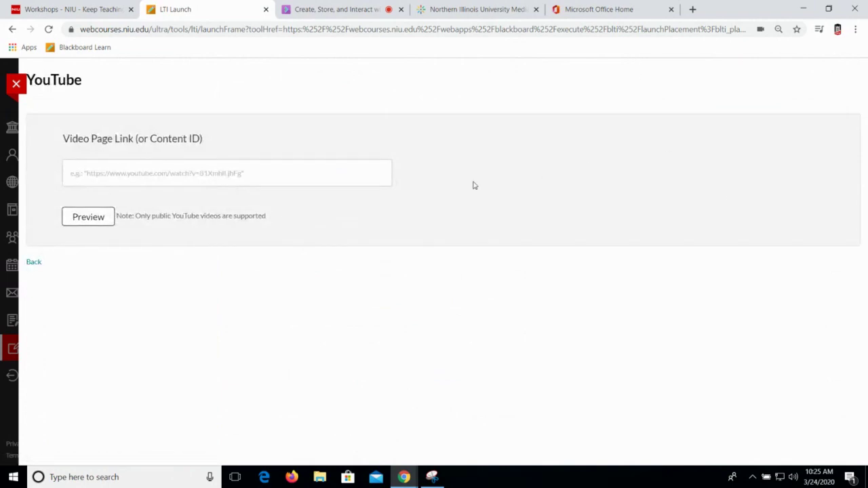
- Open the YouTube results for "lab salts" in a new browser tab and open and pause "Salts of the Earth: Lab Kit and Calibration (7 of 8 videos)"
click(693, 10)
text(you)
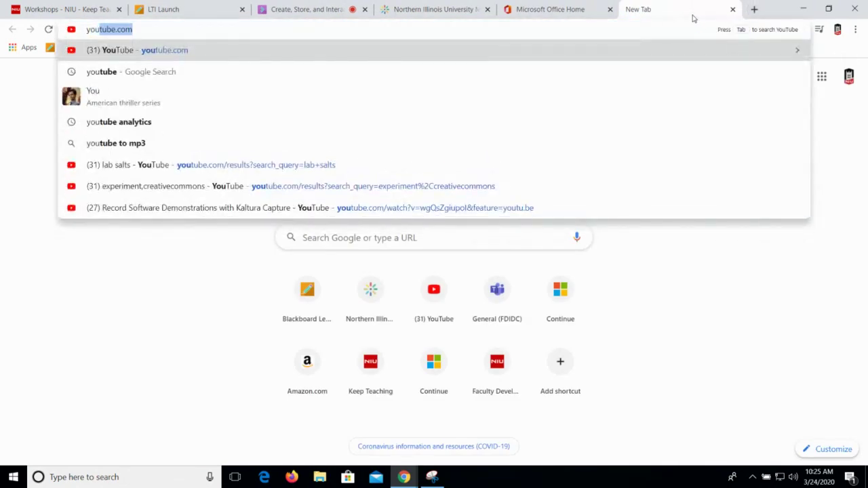
click(541, 165)
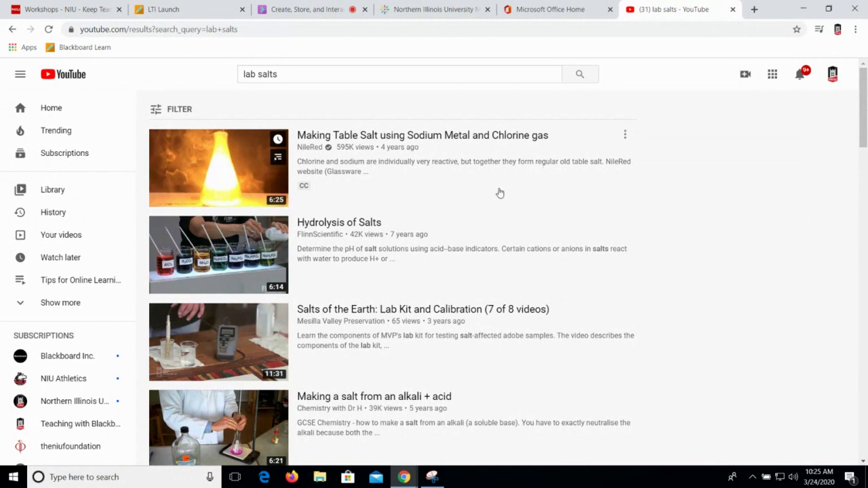
mouse_move(473, 225)
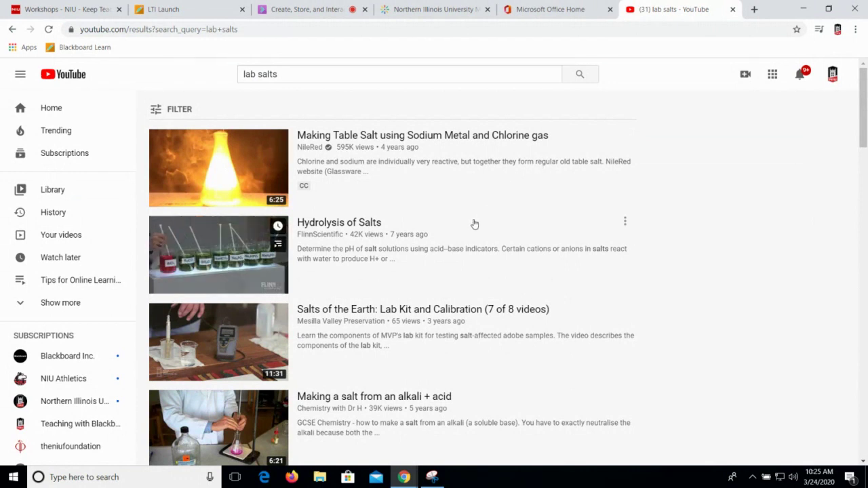
mouse_move(420, 357)
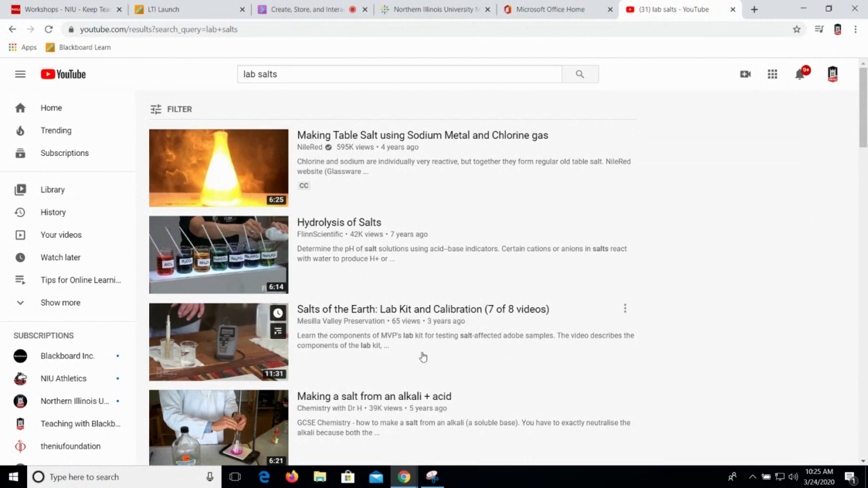
click(411, 310)
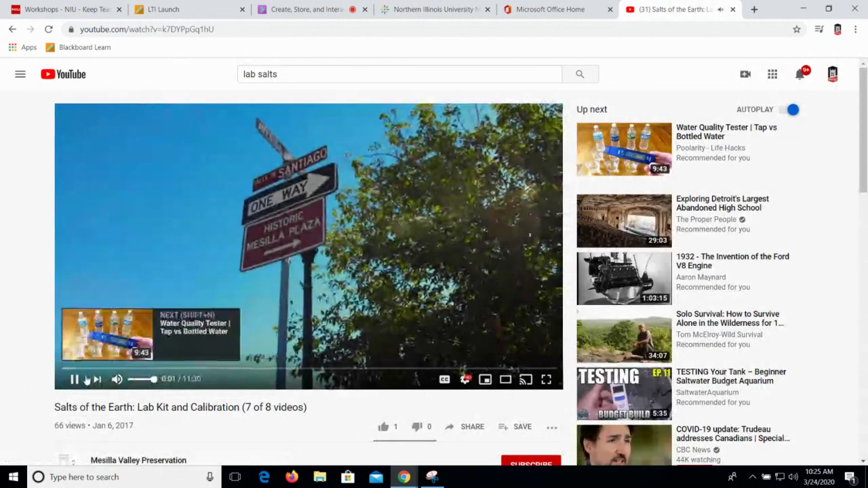
click(77, 380)
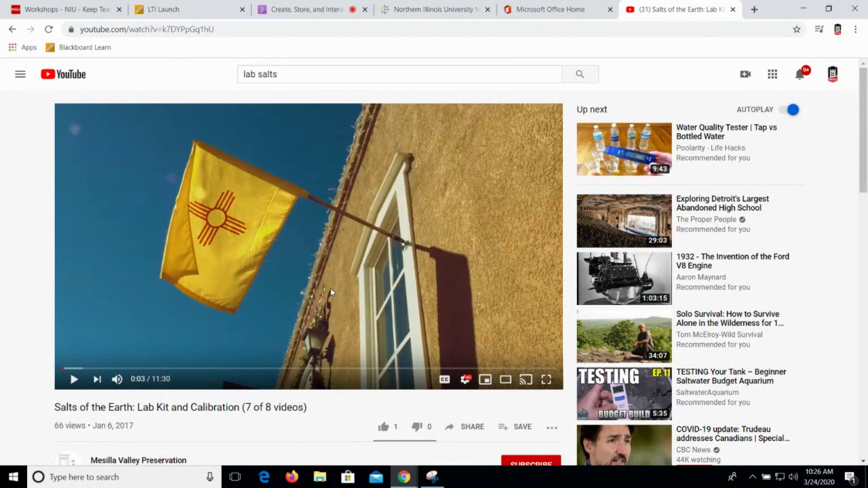
- Copy the YouTube video's web address into Kaltura's Video Page Link field and preview the video
click(159, 30)
key(ctrl+c)
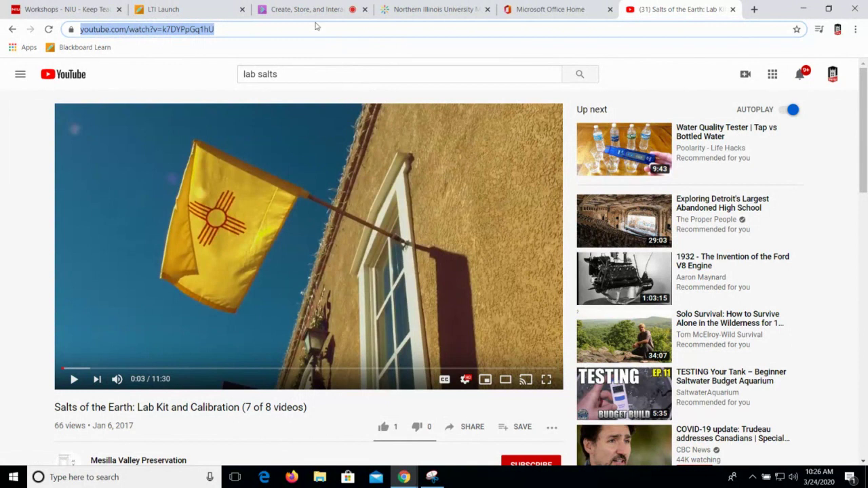
click(158, 11)
click(272, 166)
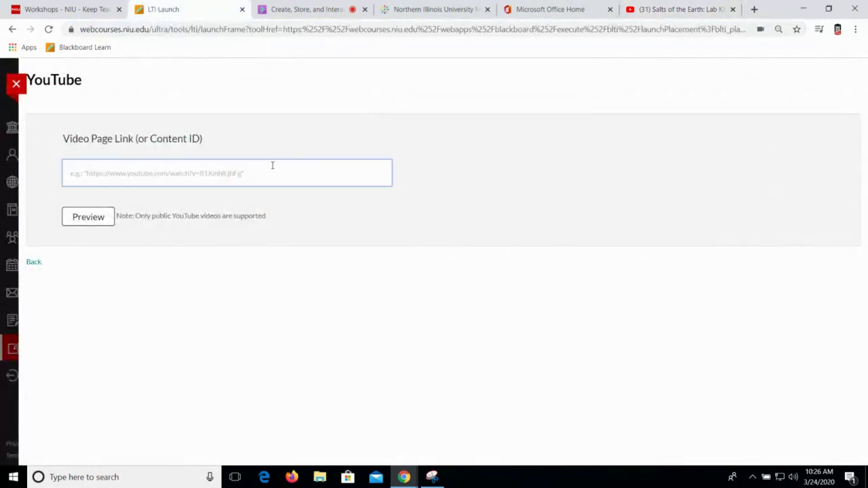
key(ctrl+v)
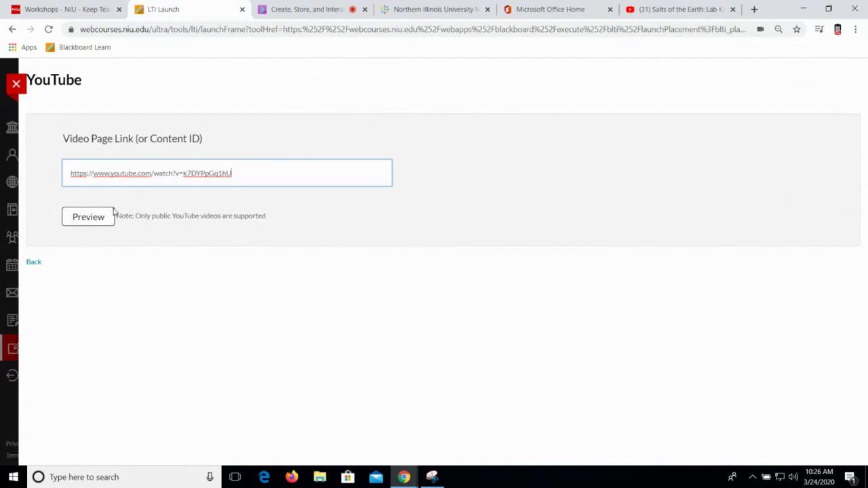
click(88, 217)
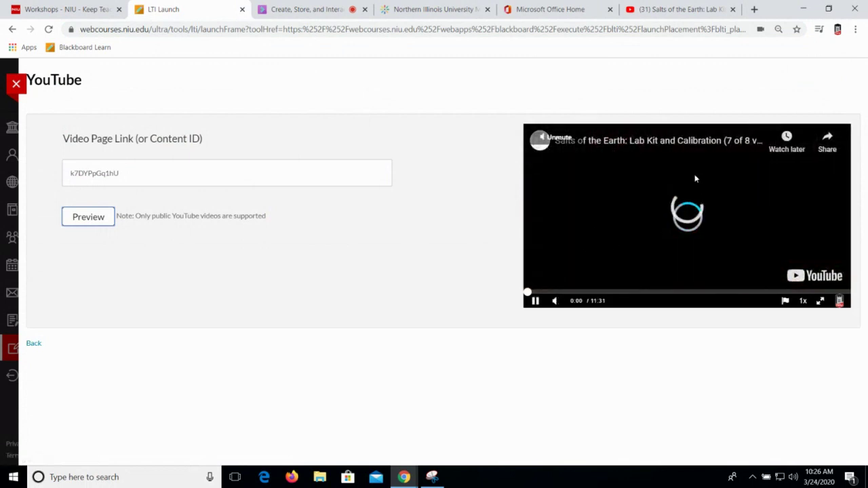
- Save the YouTube video entry with its imported name and description, and return to a refreshed My Media list
scroll(473, 379, down, 4)
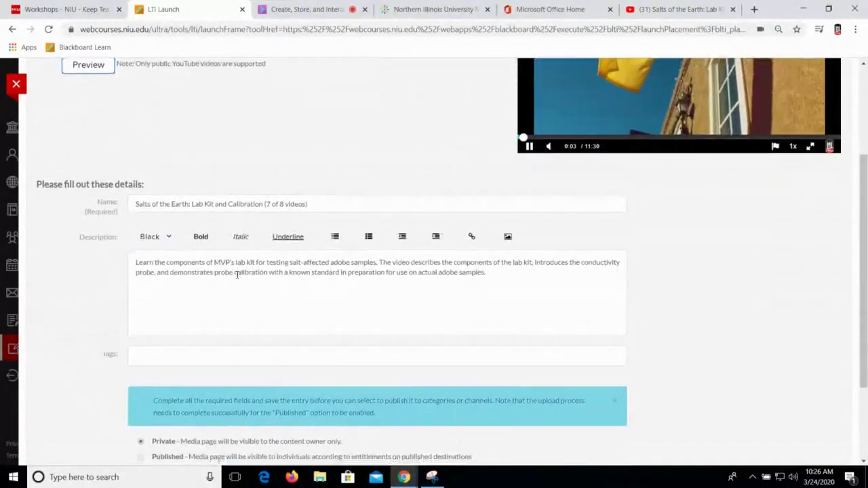
scroll(236, 274, down, 2)
click(158, 401)
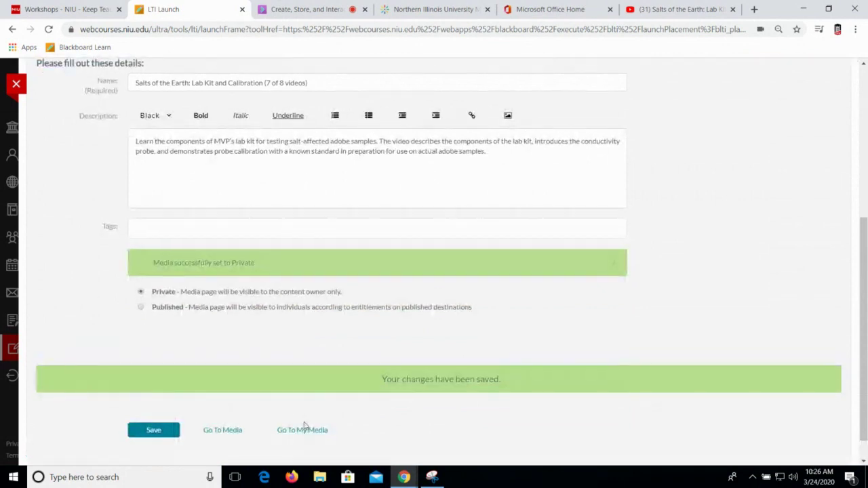
click(303, 431)
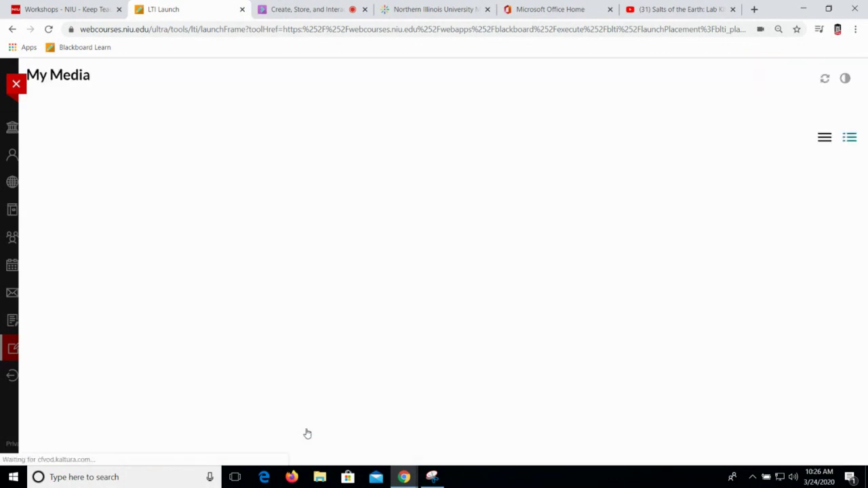
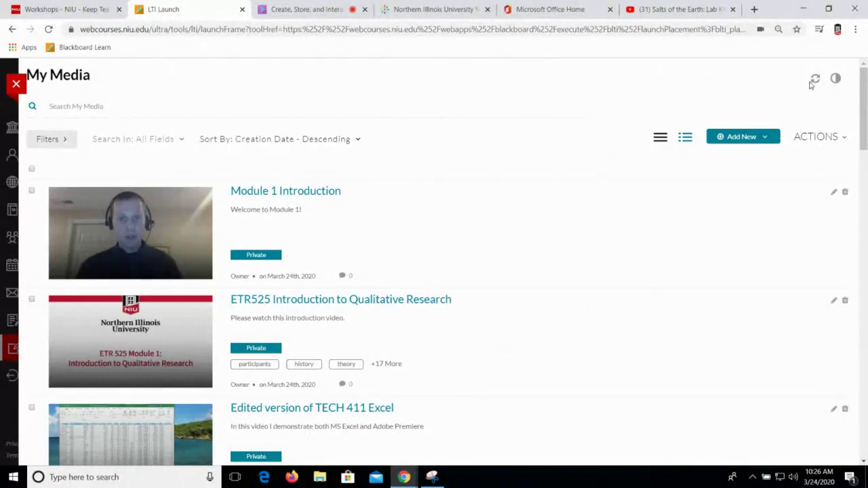
click(815, 79)
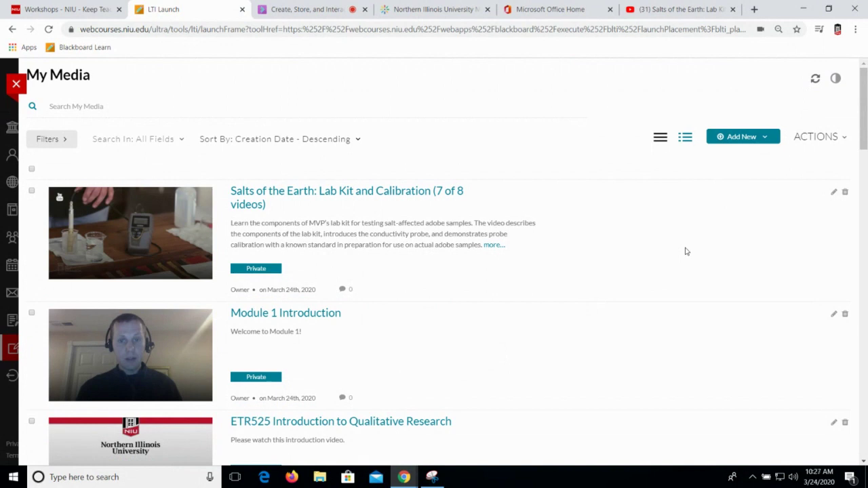
- Review the media types that can be added to My Media, without choosing any
click(752, 142)
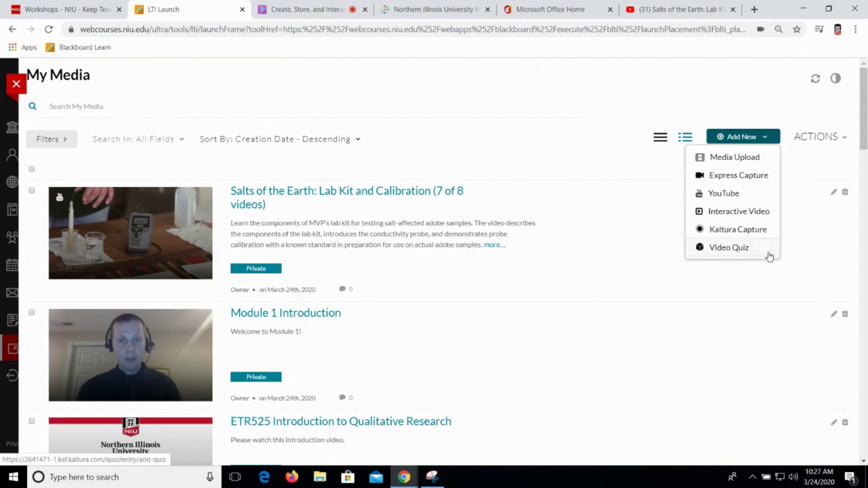
click(812, 316)
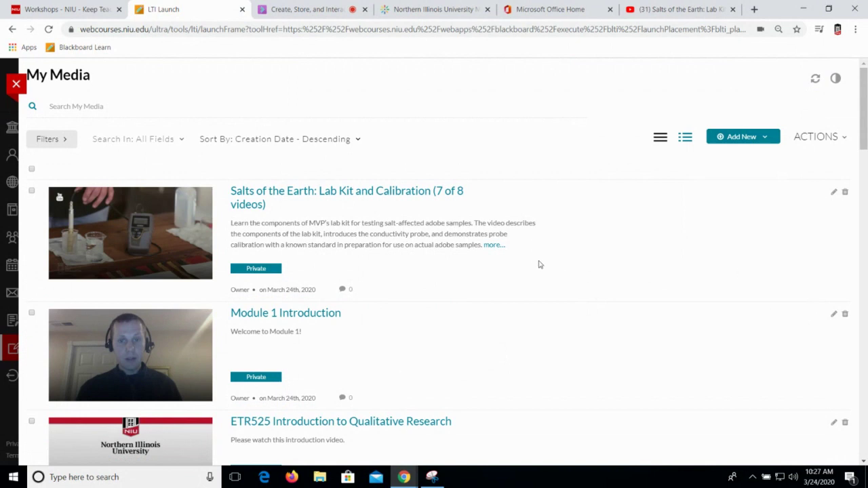
- Switch to the Collaborate session, read the Everyone chat, and return to the My Media page
click(321, 11)
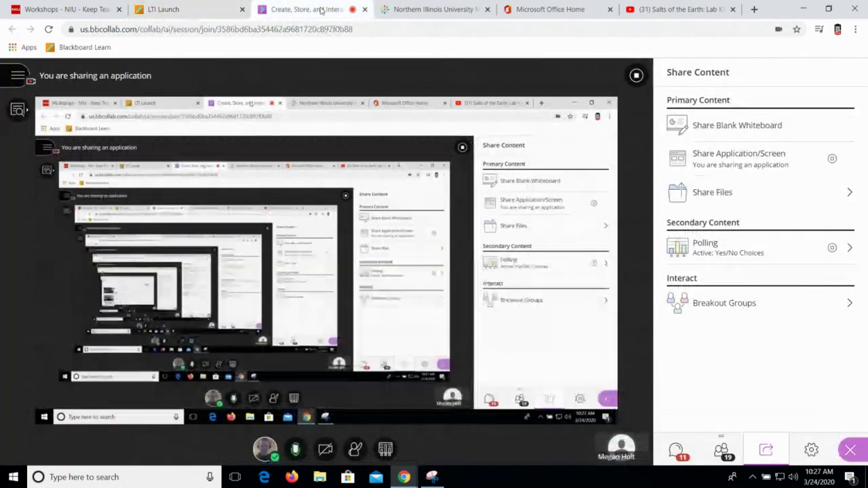
click(687, 463)
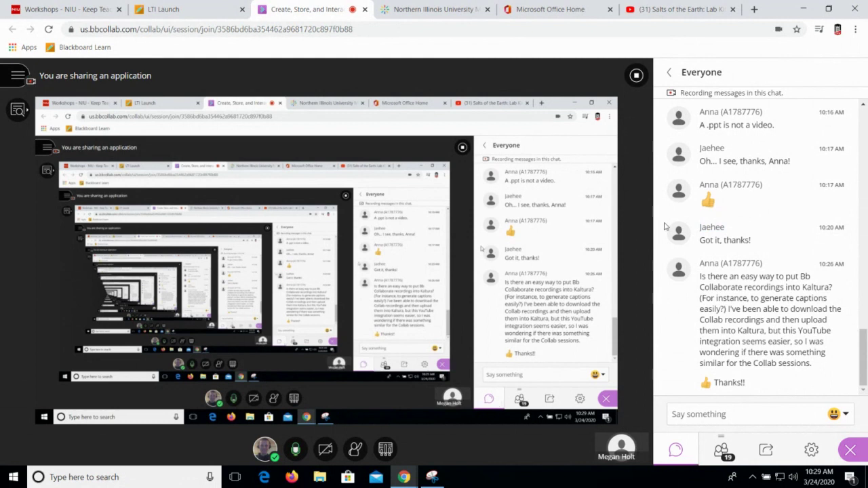
click(186, 18)
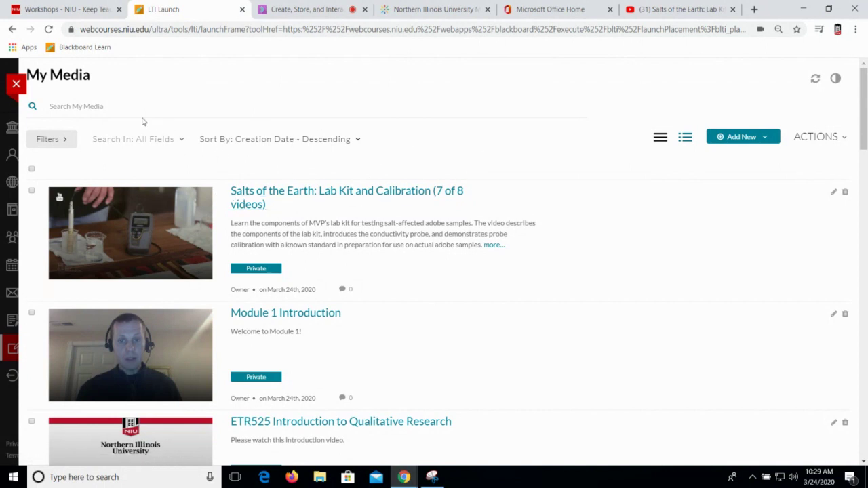
- Look over the My Media list and search it for "573"
click(112, 106)
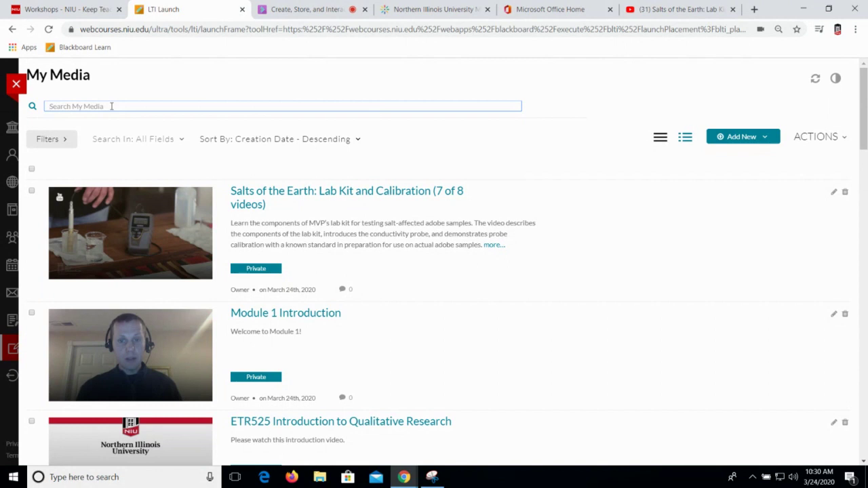
scroll(353, 434, down, 5)
scroll(353, 434, down, 2)
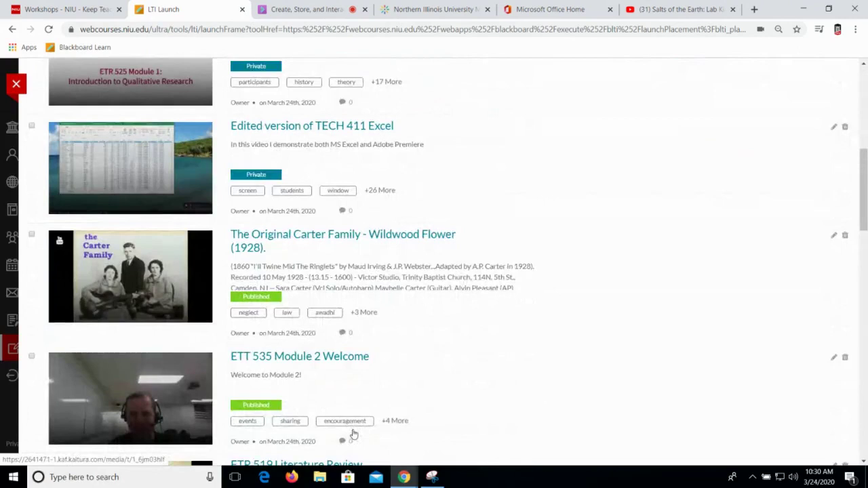
scroll(354, 434, up, 1)
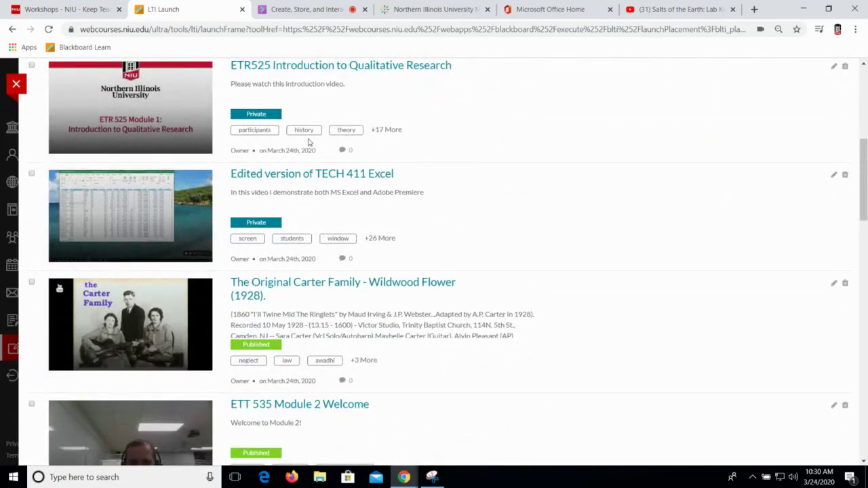
scroll(321, 150, up, 8)
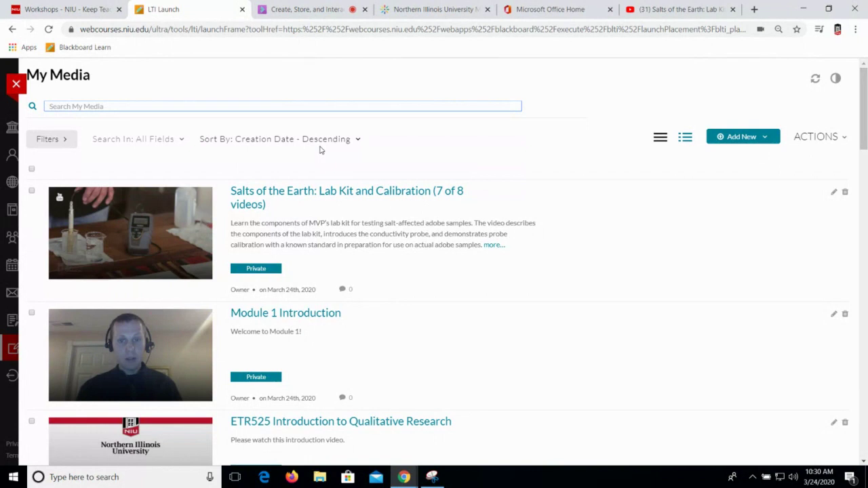
text(573)
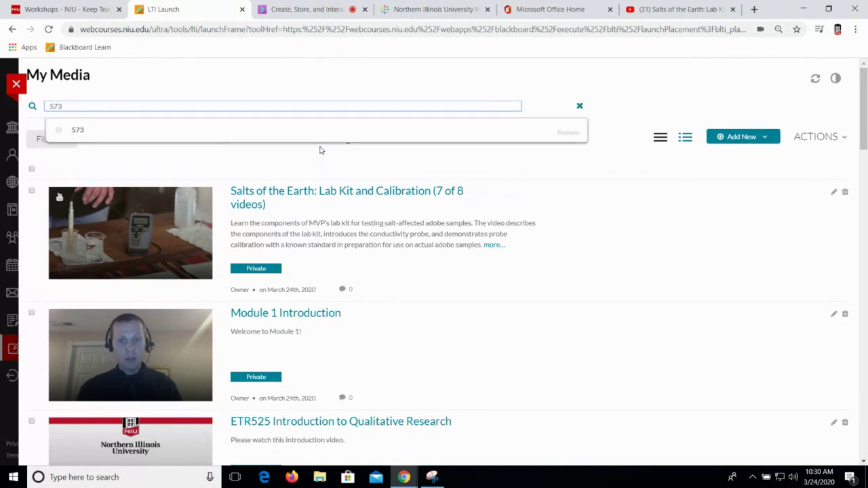
key(Return)
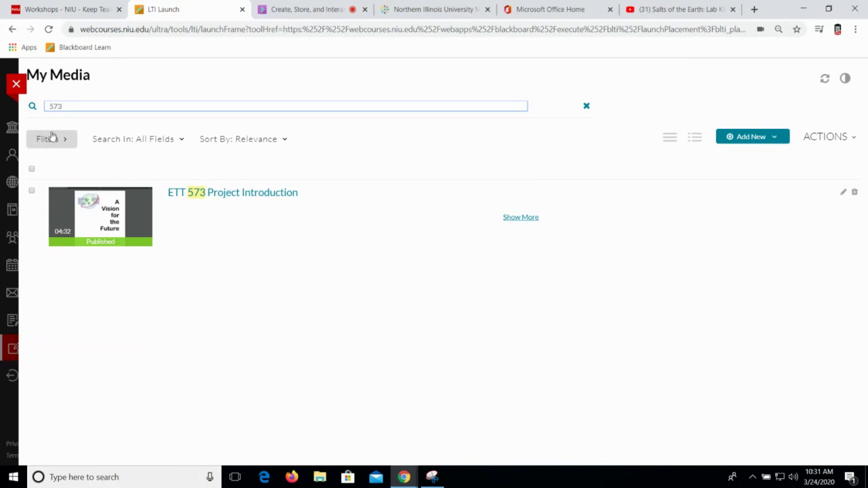
- Search My Media for "ett" instead and look through the whole list of matching videos
key(BackSpace)
key(BackSpace)
key(BackSpace)
text(c)
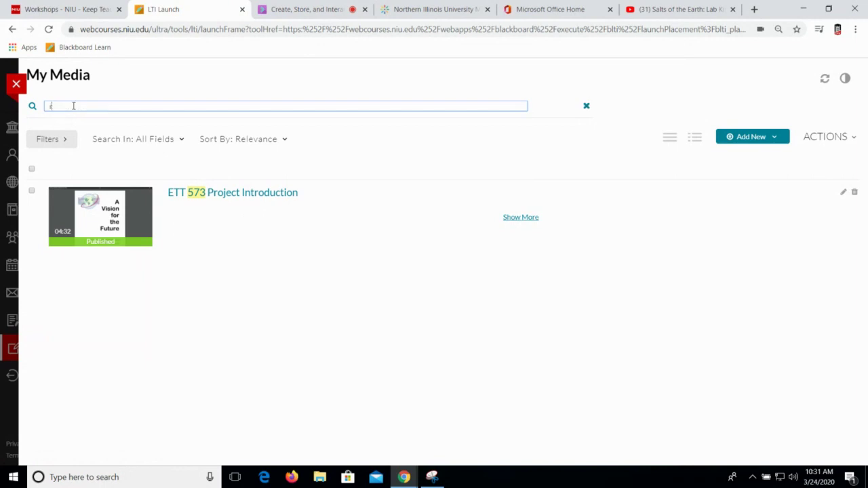
key(BackSpace)
key(BackSpace)
key(BackSpace)
text(e)
click(32, 106)
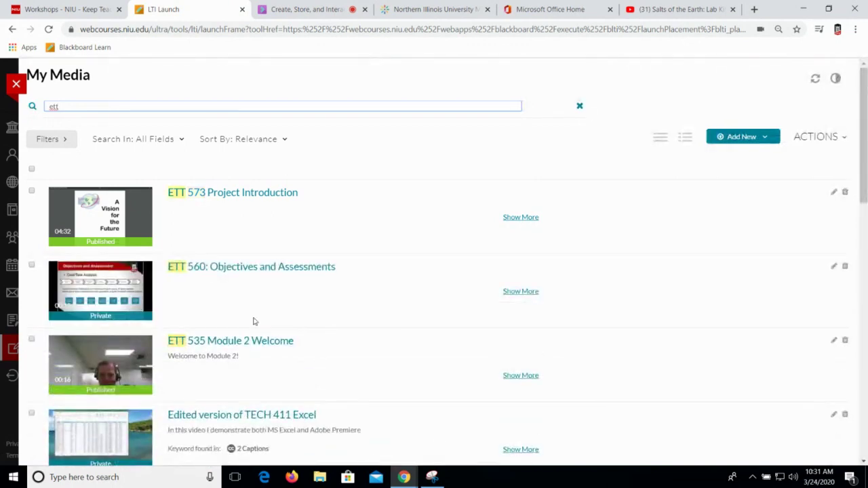
scroll(254, 321, down, 2)
scroll(255, 321, down, 2)
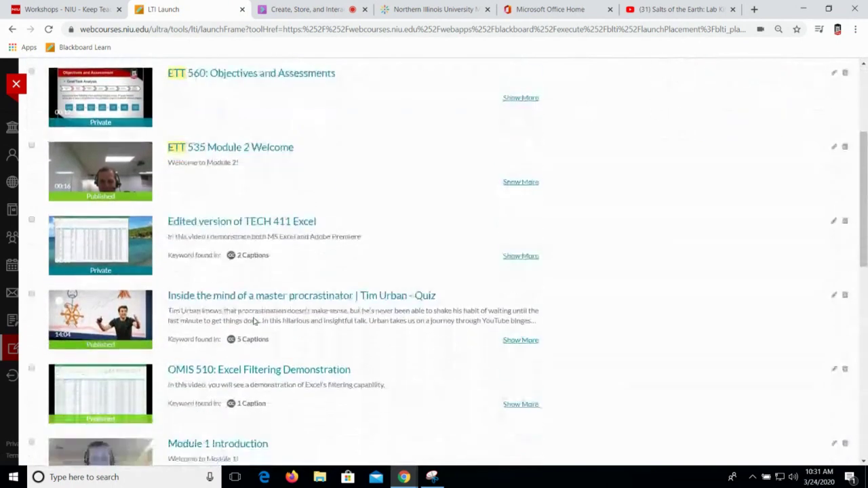
scroll(255, 322, up, 1)
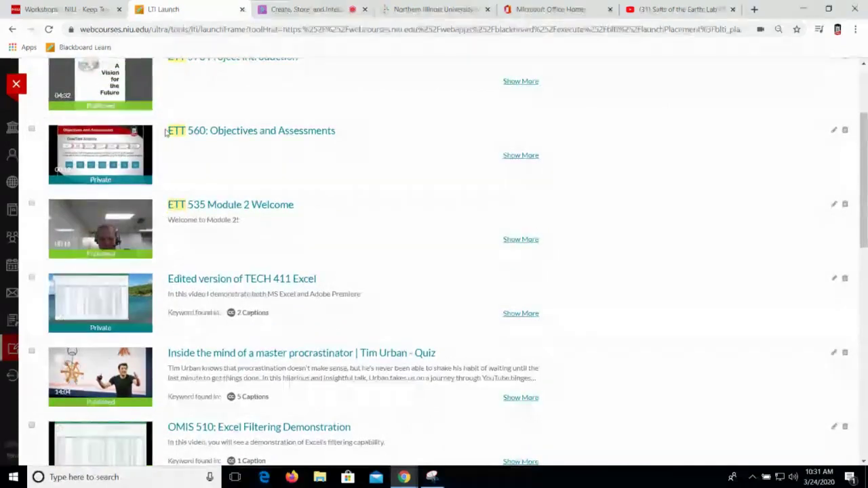
scroll(242, 252, down, 3)
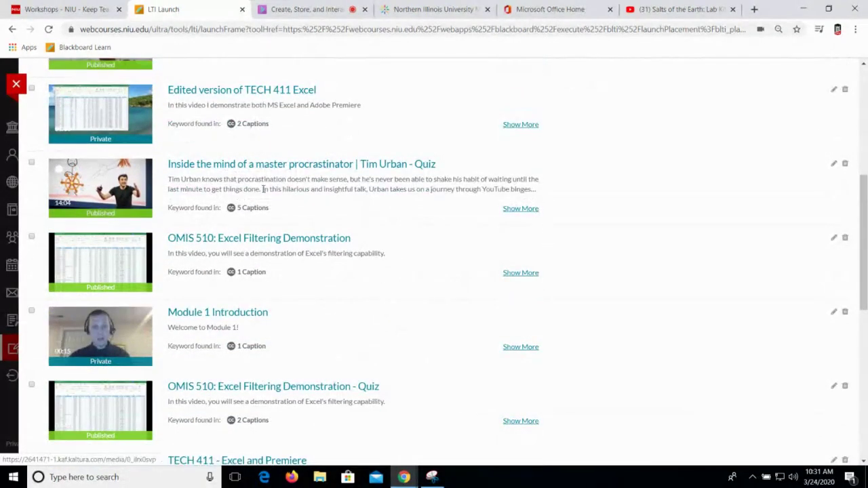
scroll(283, 288, down, 6)
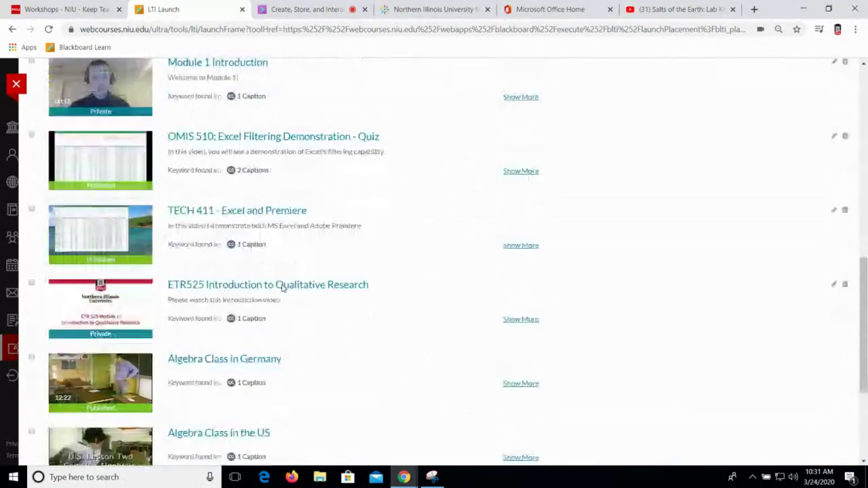
scroll(255, 373, down, 2)
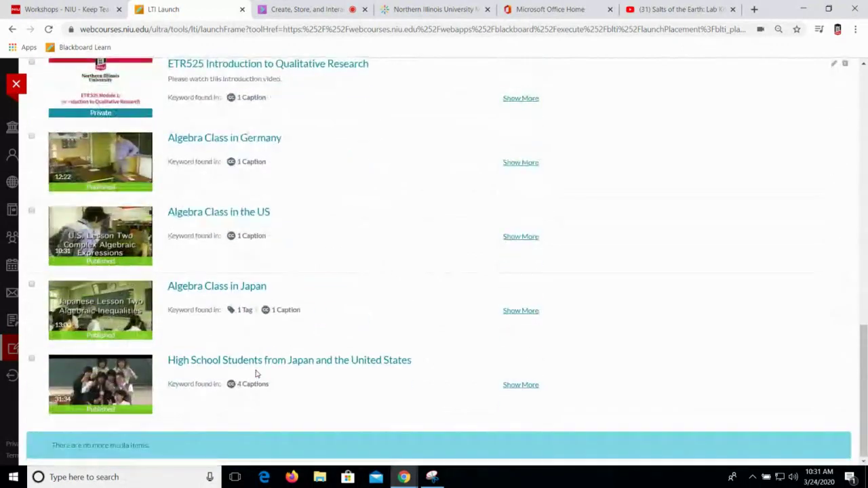
scroll(240, 312, up, 15)
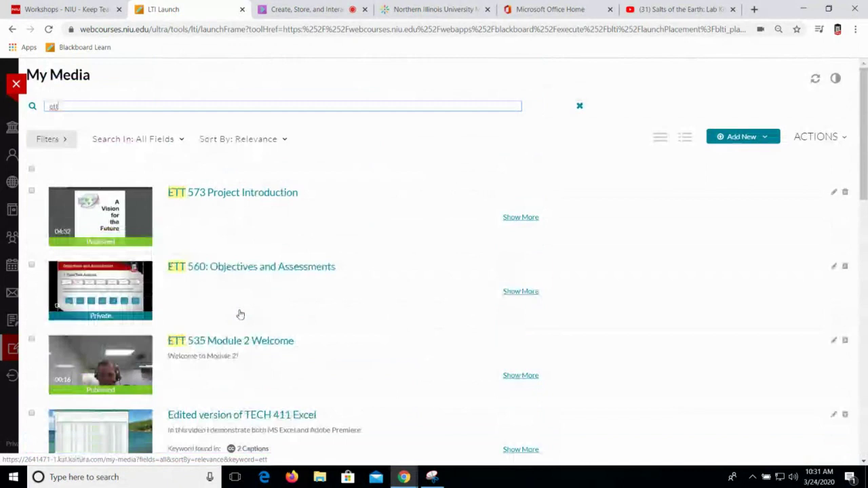
- Clear the search to restore the full My Media list, and review the actions available for selected media
double_click(61, 107)
key(BackSpace)
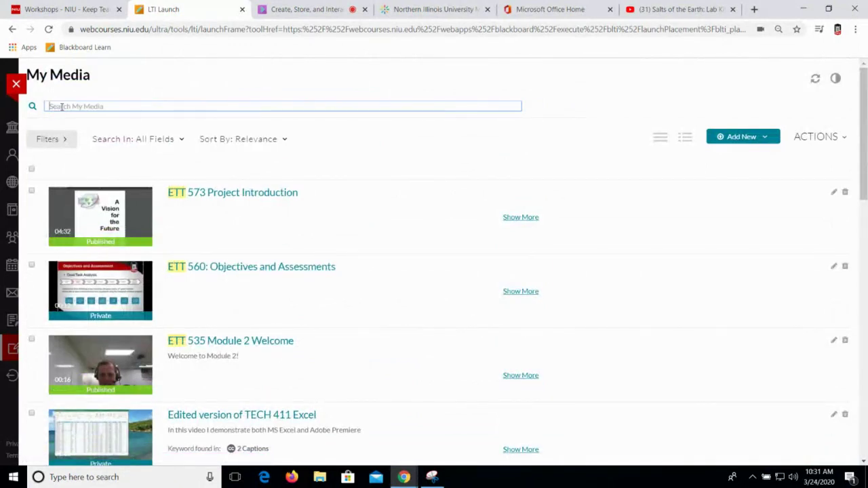
key(Return)
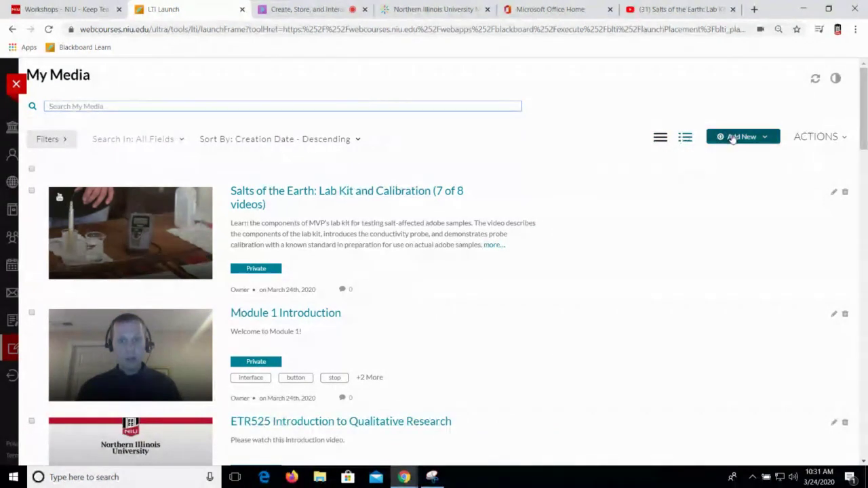
click(818, 142)
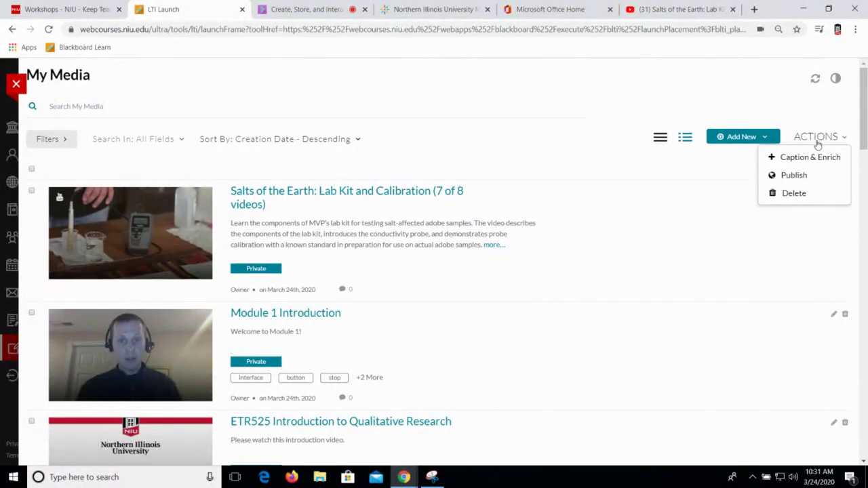
click(698, 170)
- Open the "ETR525 Introduction to Qualitative Research" video and view its details and attachments
scroll(434, 274, down, 3)
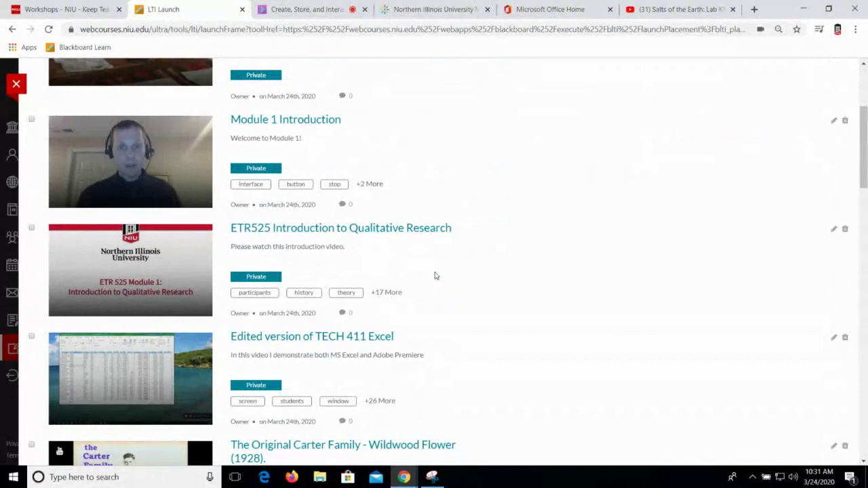
click(381, 234)
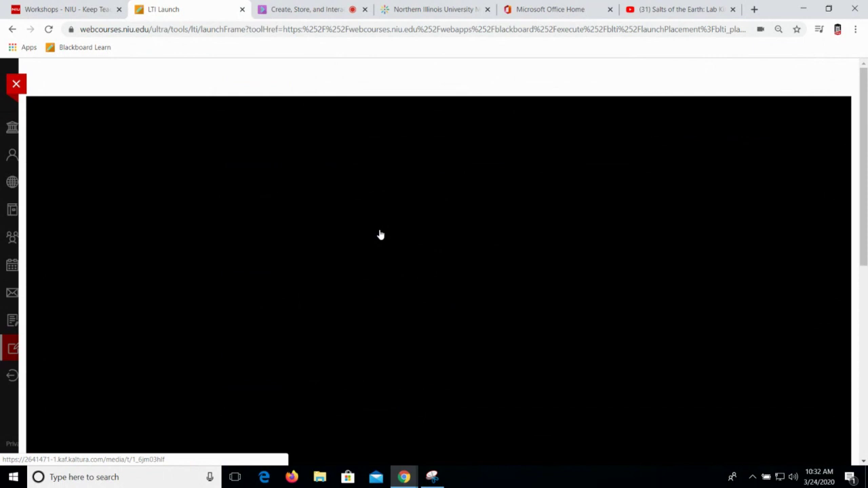
scroll(380, 234, down, 3)
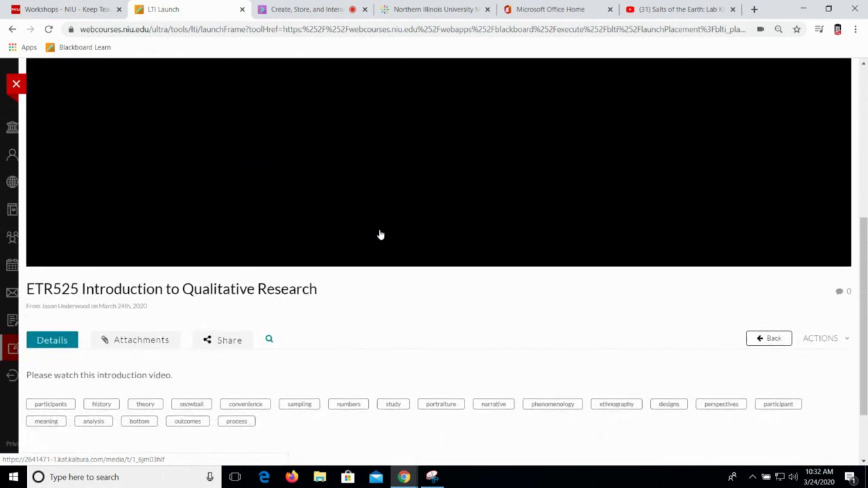
scroll(381, 235, down, 2)
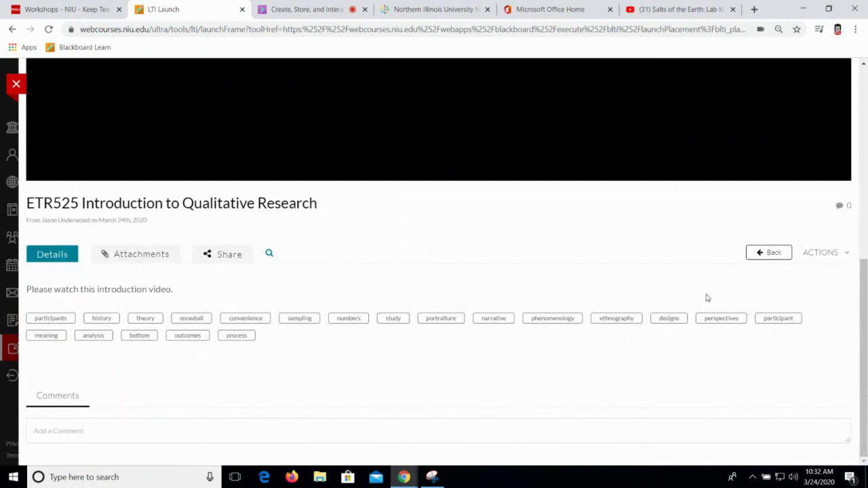
scroll(720, 298, down, 5)
click(134, 254)
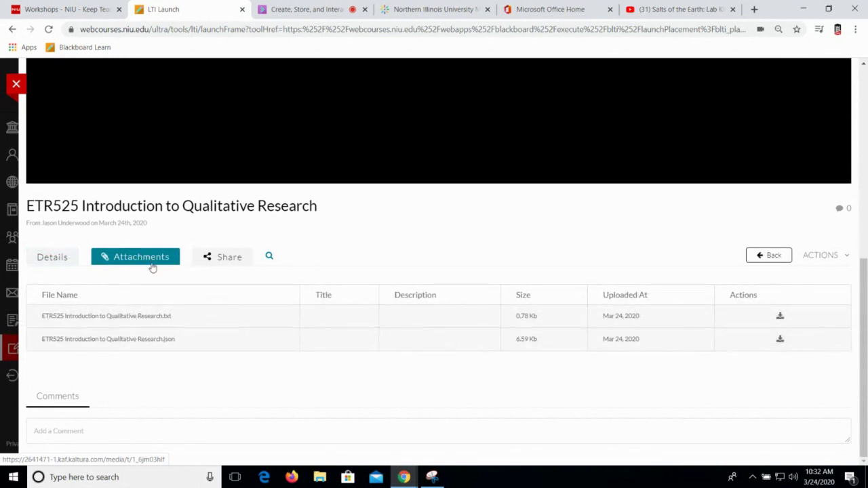
- Reopen Kaltura My Media from Blackboard's Tools page, open the "OMIS 510: Excel Filtering Demonstration" video, and pause its playback
click(15, 85)
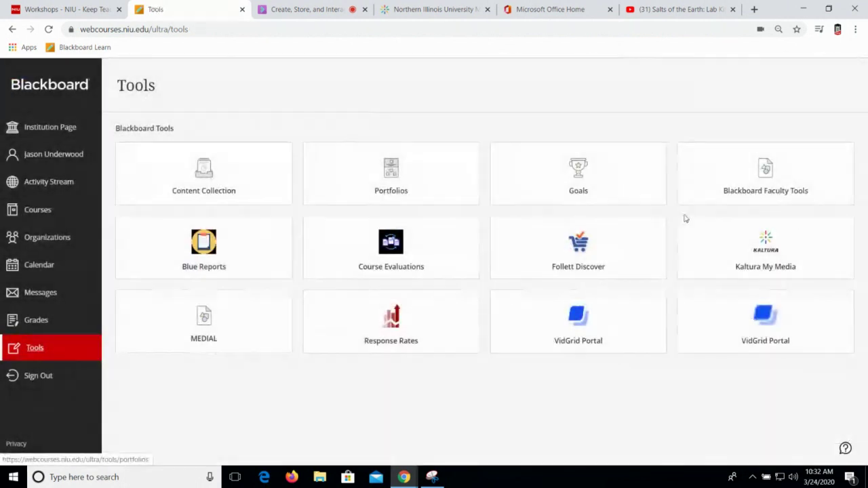
click(765, 245)
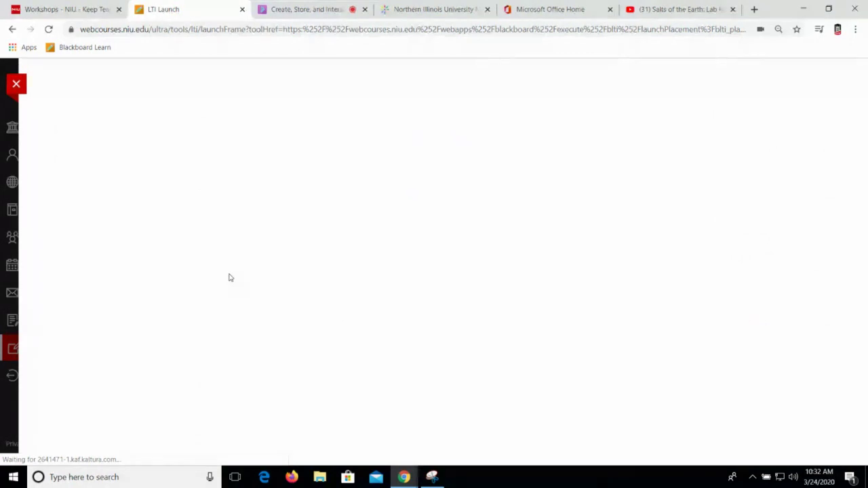
scroll(230, 277, down, 20)
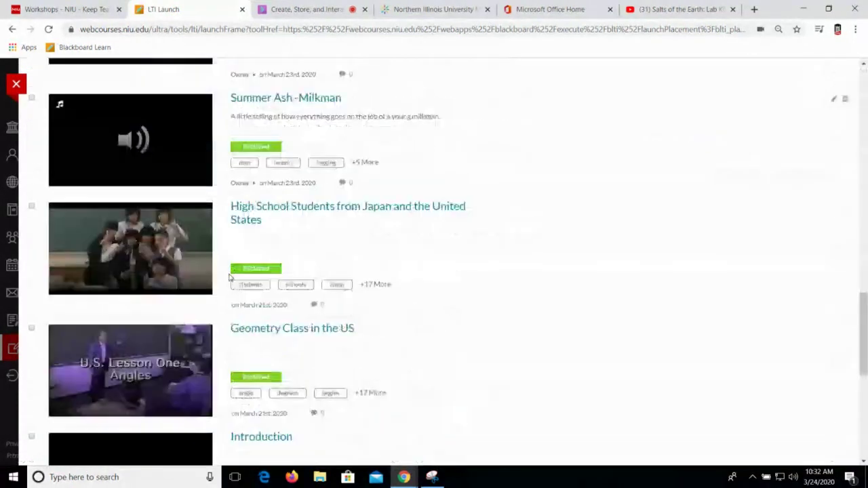
scroll(231, 277, down, 15)
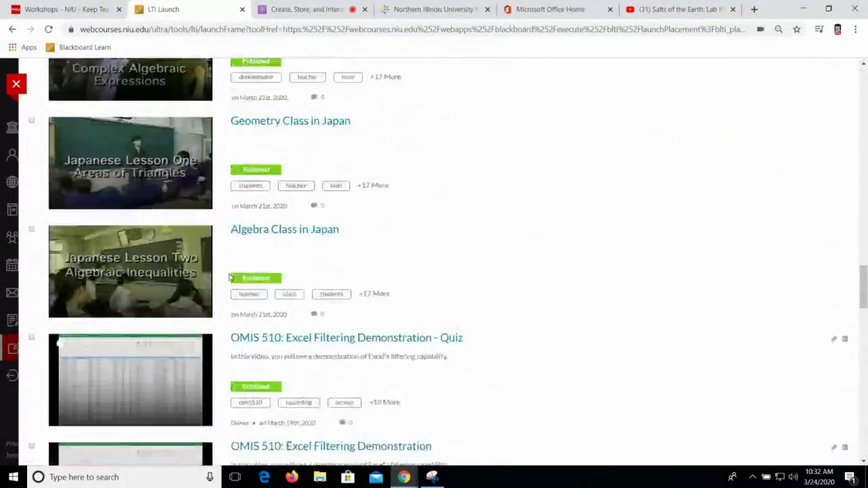
scroll(230, 277, up, 3)
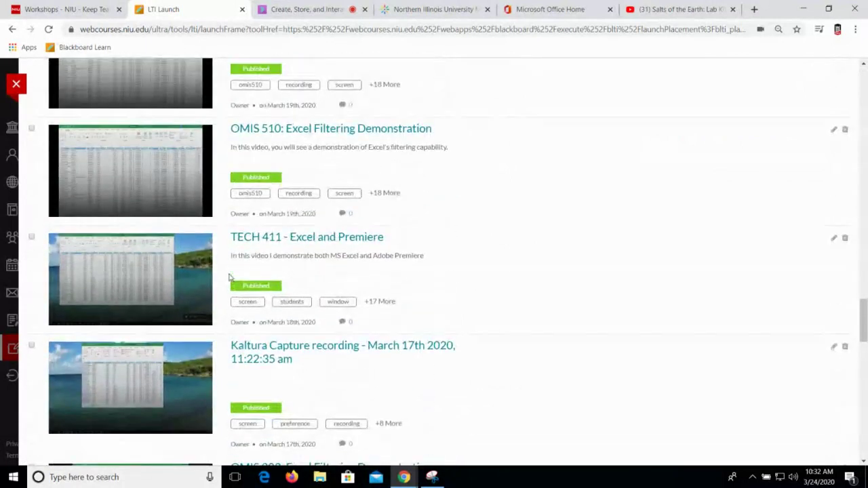
click(315, 146)
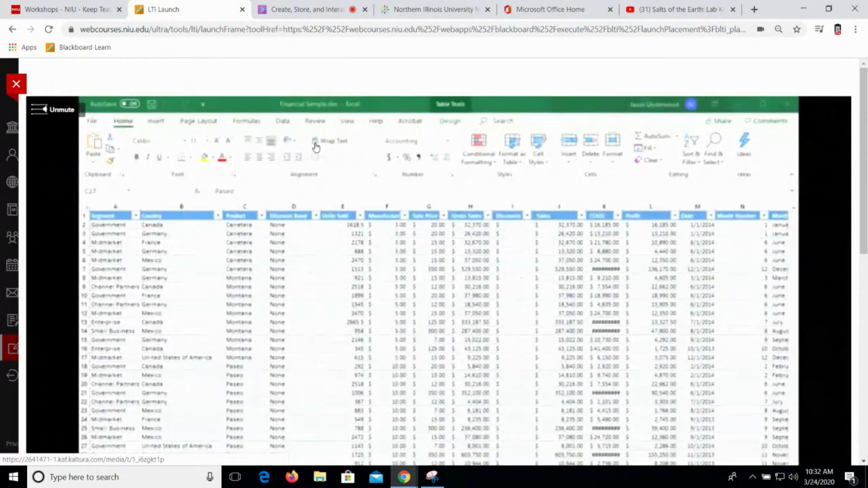
scroll(315, 147, down, 2)
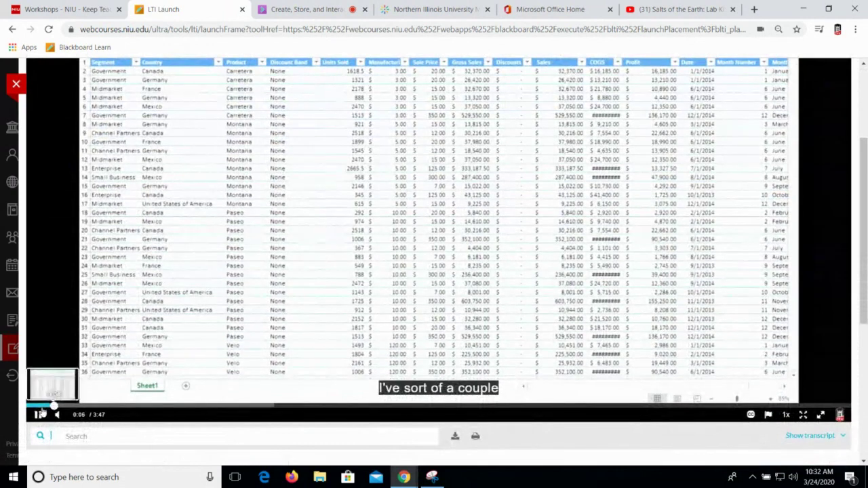
click(38, 414)
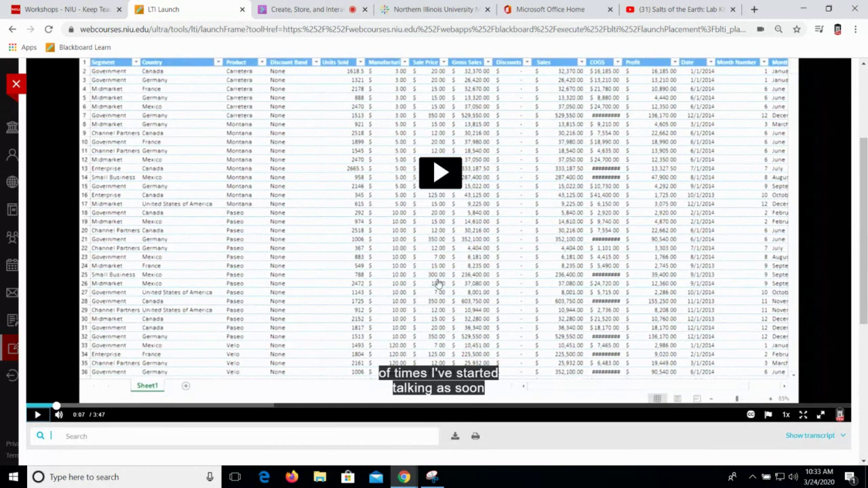
- Show the OMIS 510 video's transcript and look it over beneath the player
scroll(437, 284, down, 4)
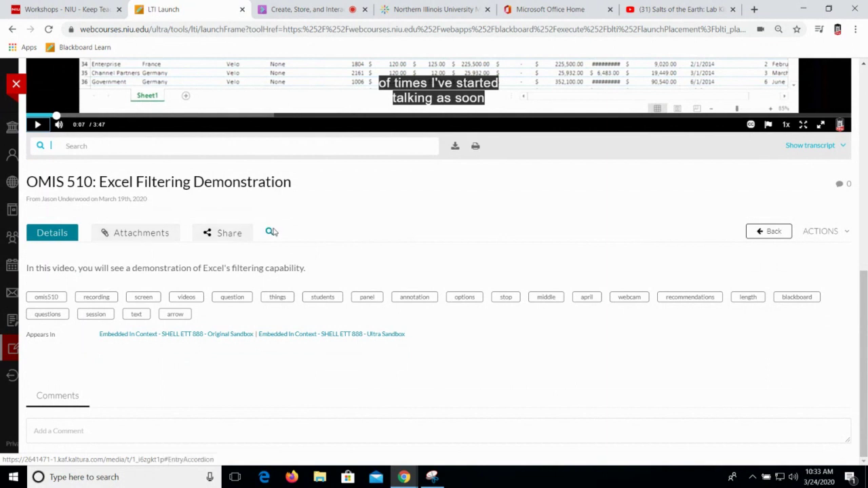
click(815, 150)
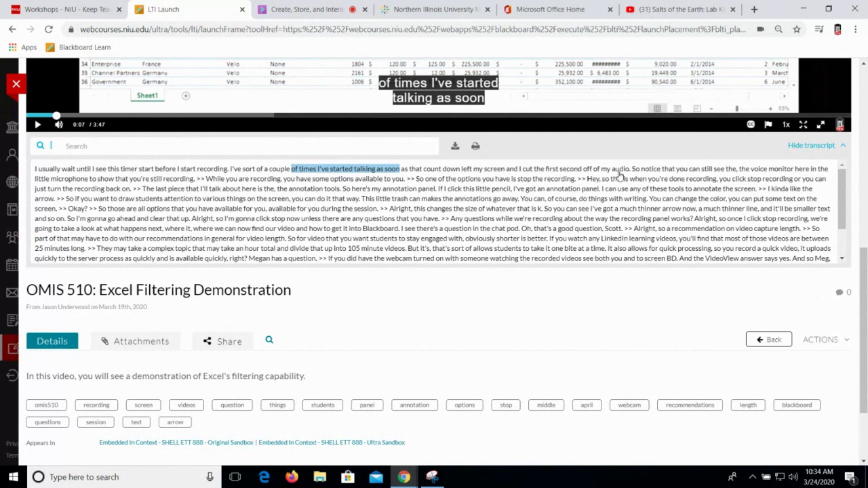
scroll(618, 175, up, 5)
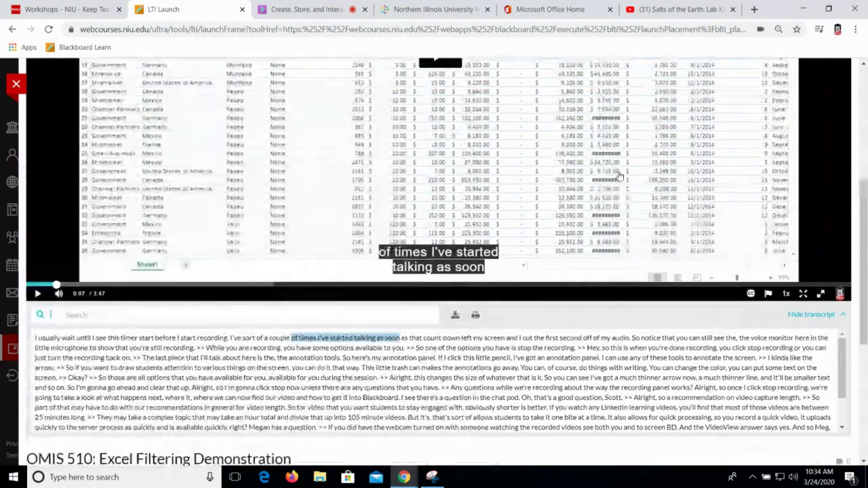
scroll(618, 175, down, 4)
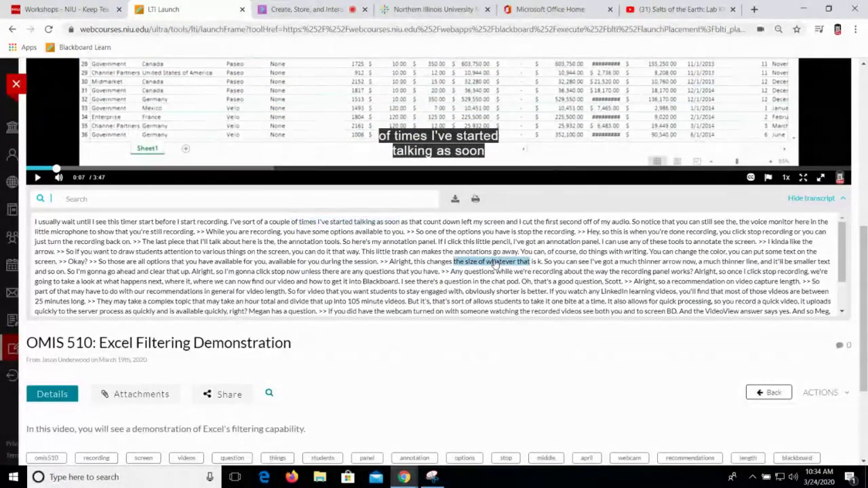
- Jump playback to transcript passages, ending at "obviously shorter is better", and hide the transcript
click(496, 264)
click(495, 272)
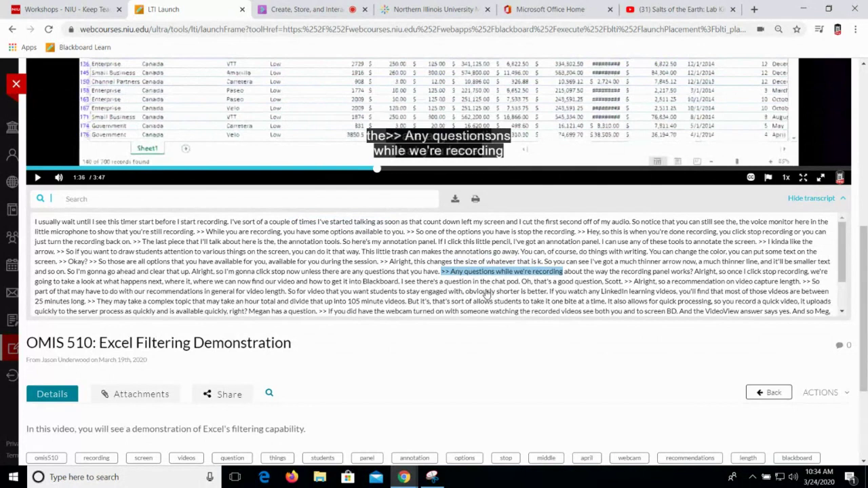
click(487, 292)
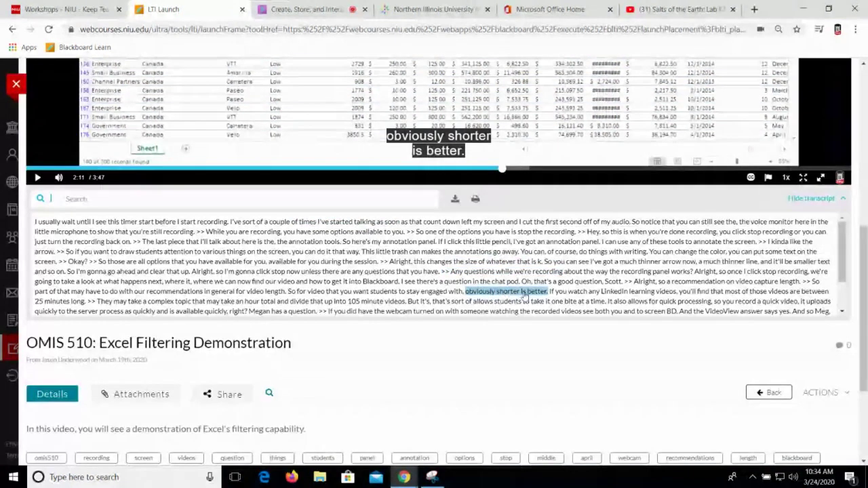
click(821, 199)
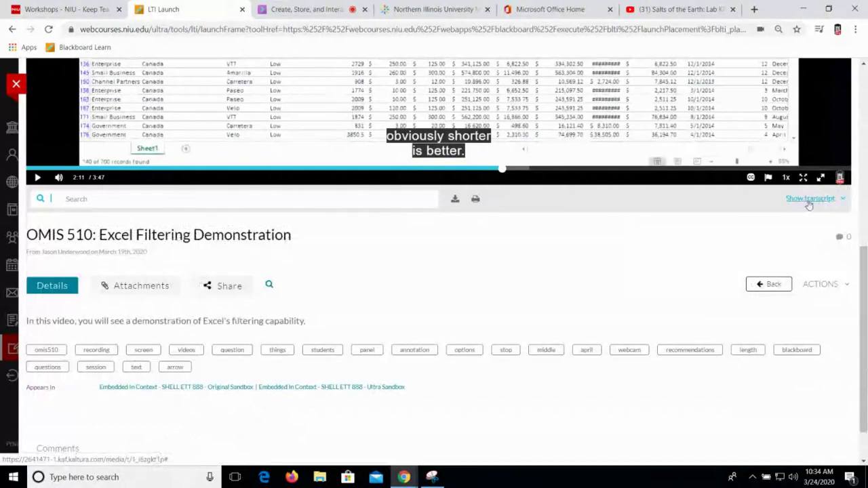
- Open the video's details for editing and add Spring2020 as a new tag
scroll(710, 259, down, 1)
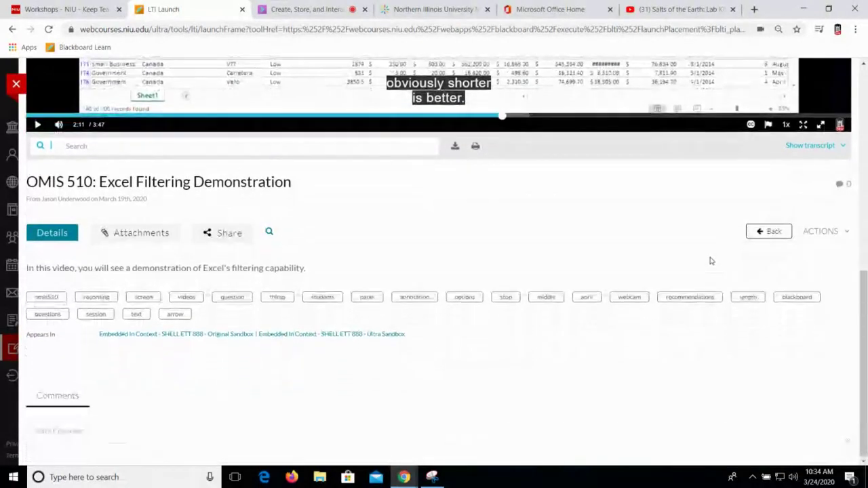
click(817, 233)
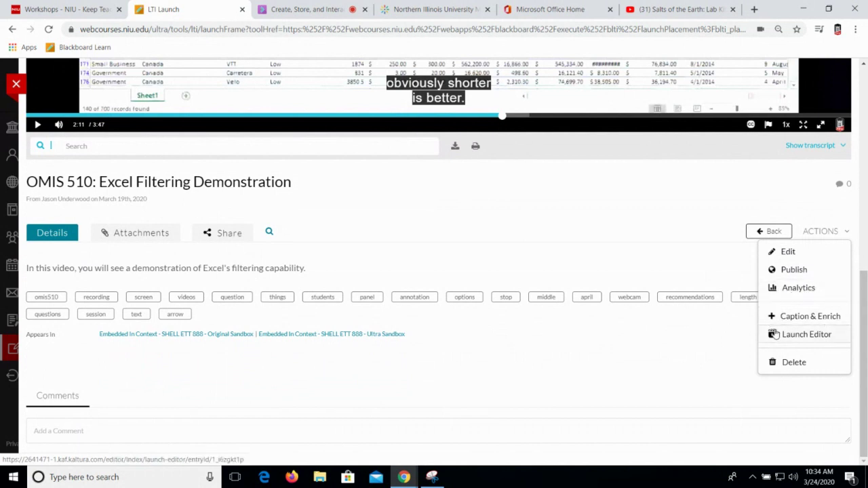
click(812, 255)
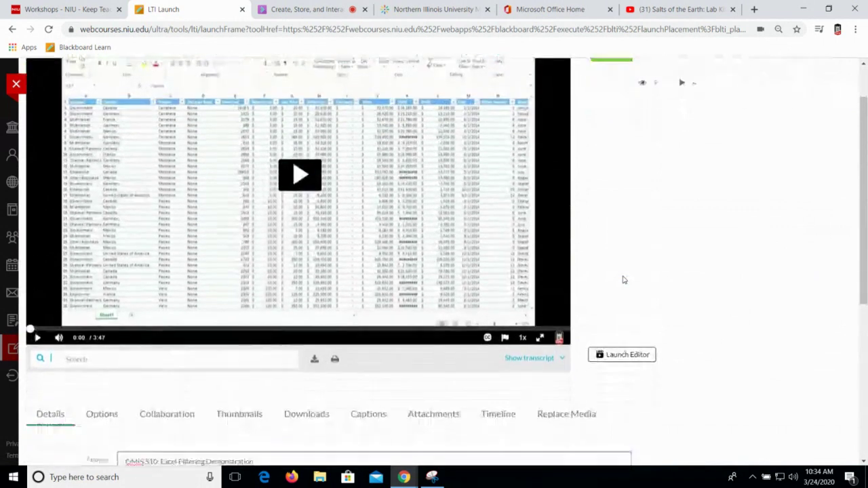
scroll(624, 280, down, 4)
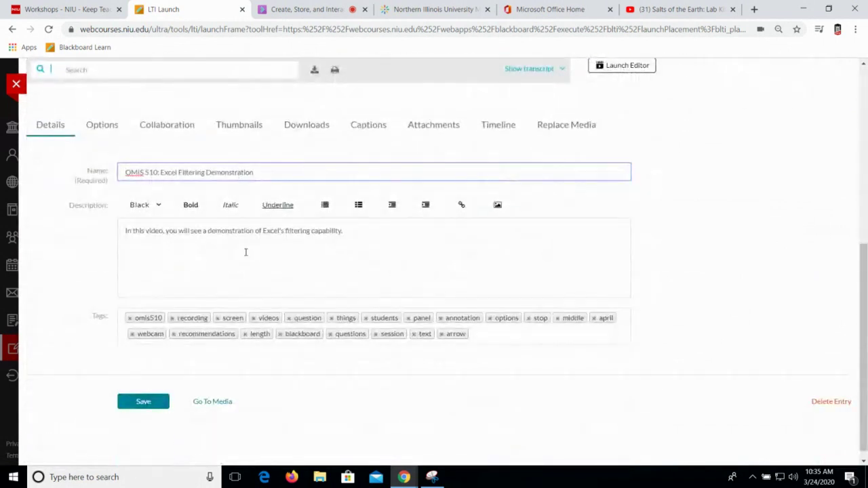
click(509, 334)
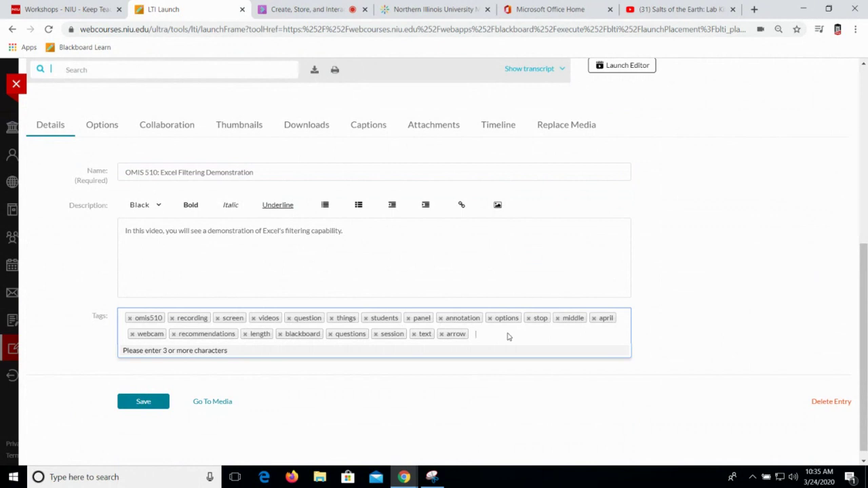
text(Spring2020)
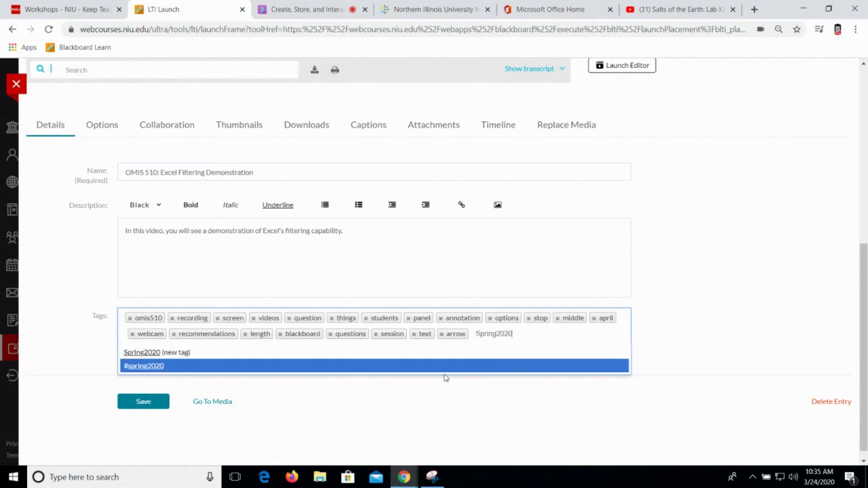
click(350, 354)
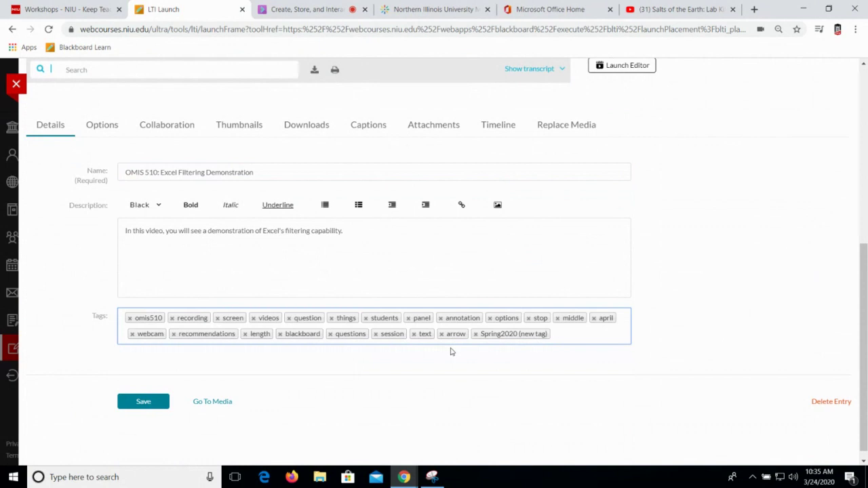
- Review the video's comment and clipping options, media owner and collaborator settings, and thumbnail settings
scroll(522, 335, up, 1)
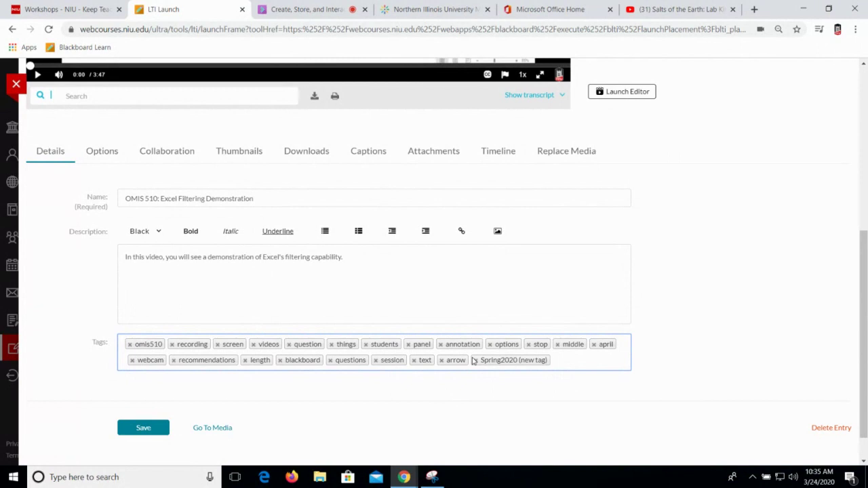
scroll(473, 360, up, 1)
scroll(471, 360, down, 2)
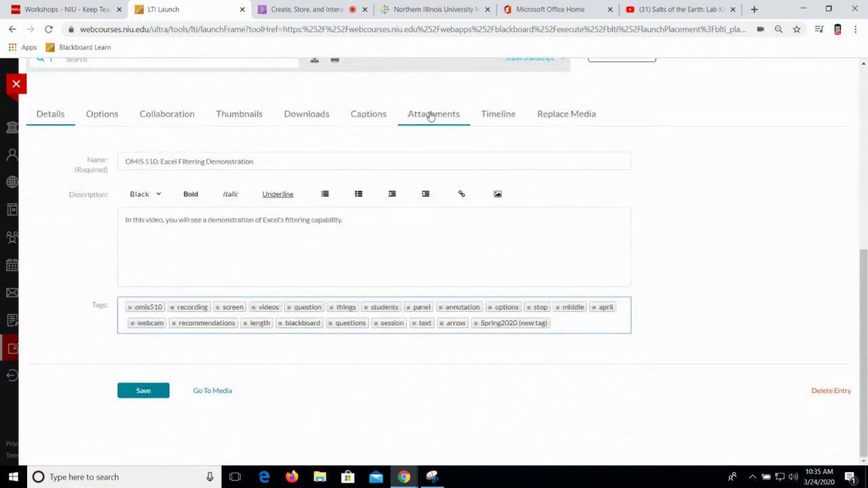
click(107, 114)
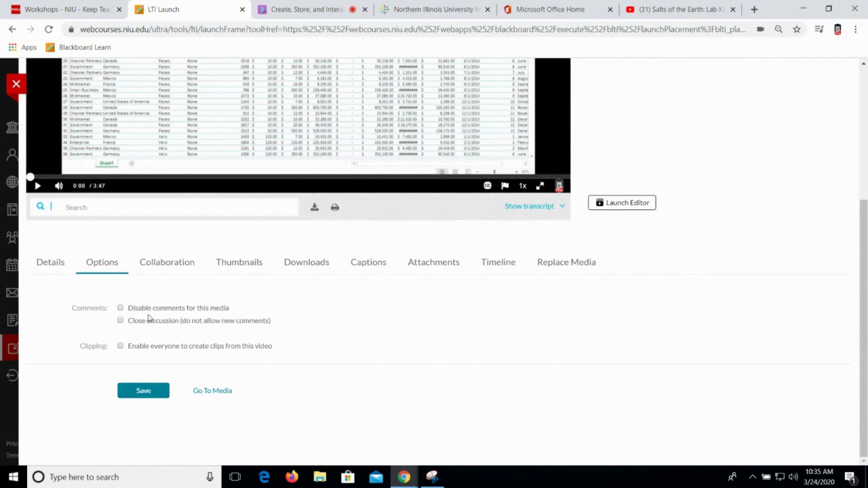
click(160, 268)
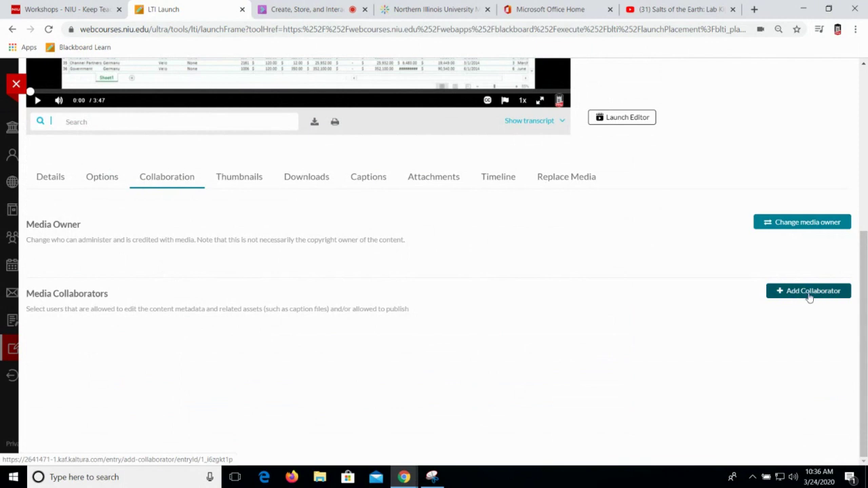
click(239, 179)
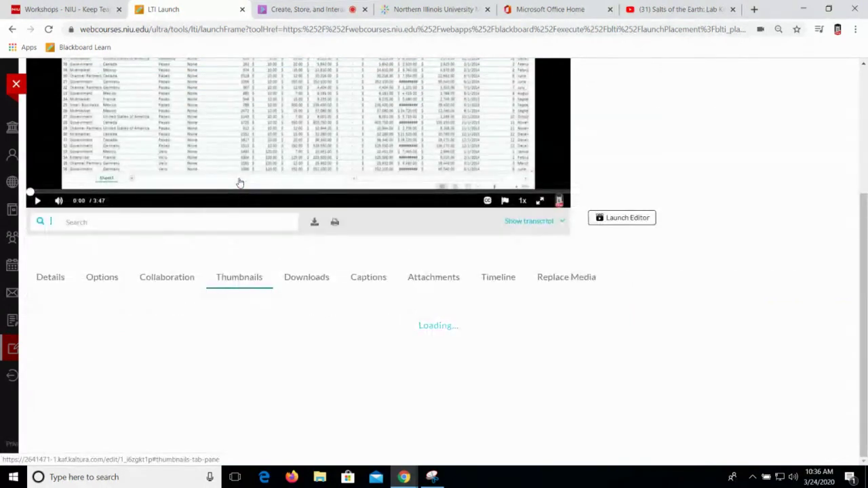
- Select Source as an available download format, and view the video's caption files and attachments
click(312, 285)
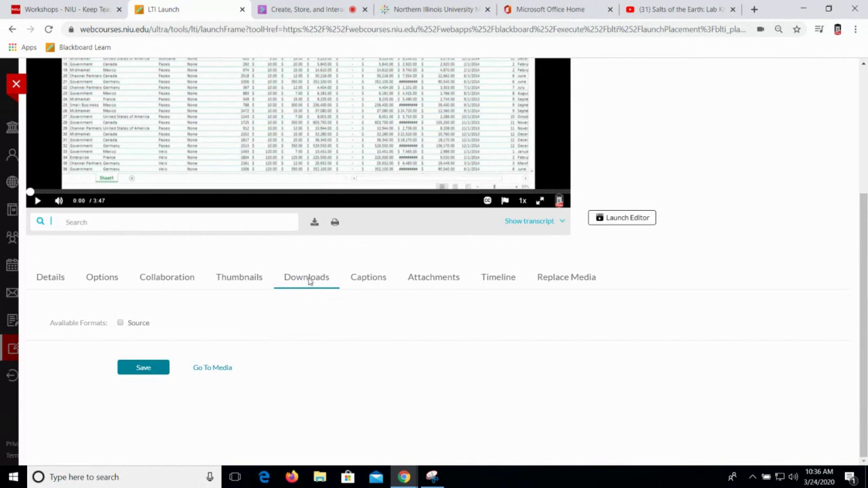
click(120, 324)
click(370, 280)
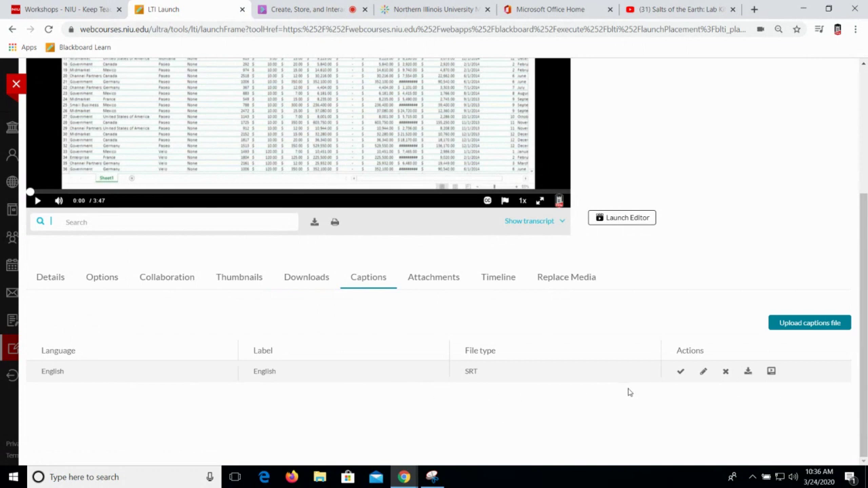
click(435, 278)
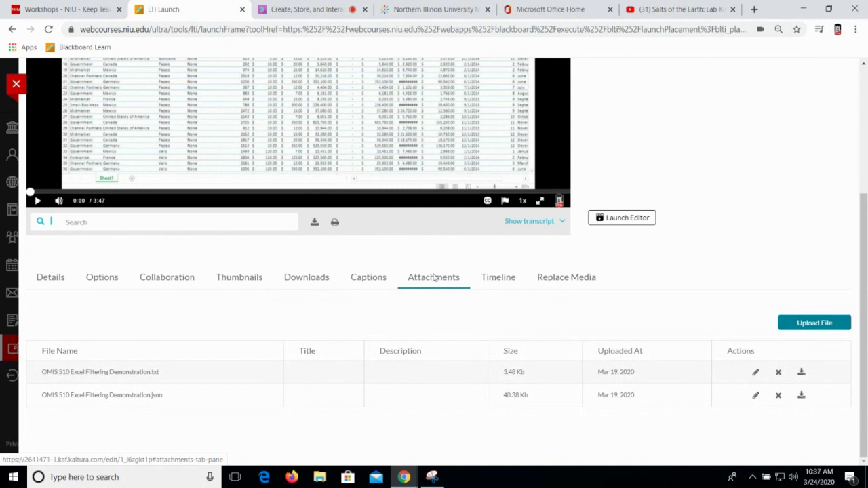
- View the video's chapter timeline and show the chapter list inside the player
click(498, 277)
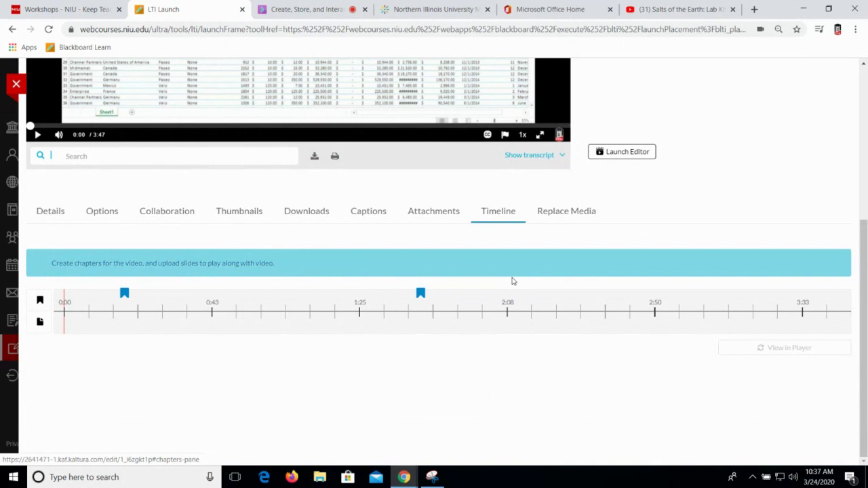
click(42, 303)
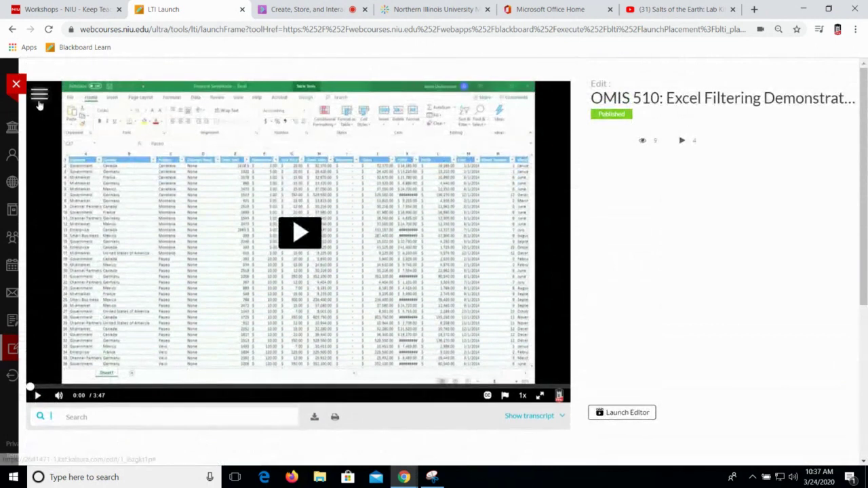
click(39, 100)
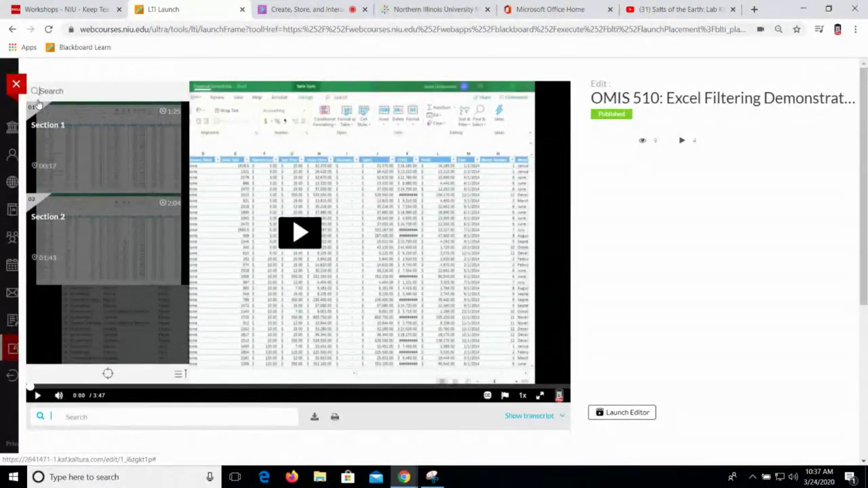
scroll(135, 284, down, 3)
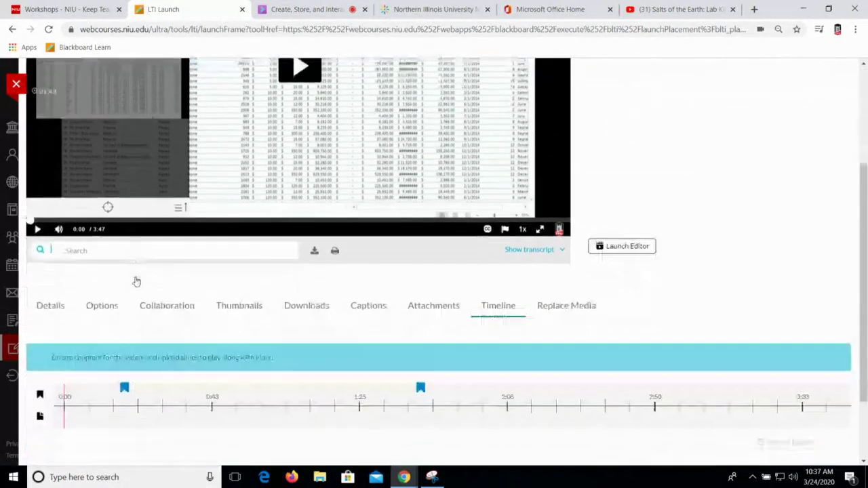
- Create a chapter at about 0:54 on the timeline, title it "Filtering by number" and save it
click(255, 359)
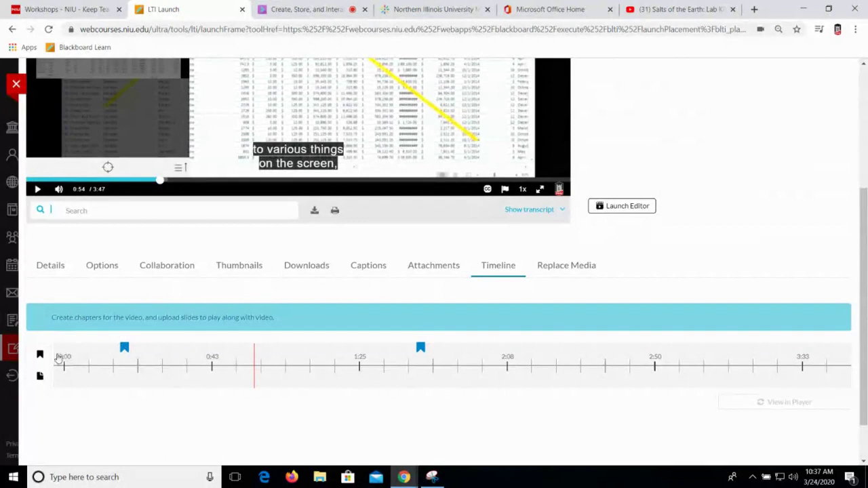
click(40, 354)
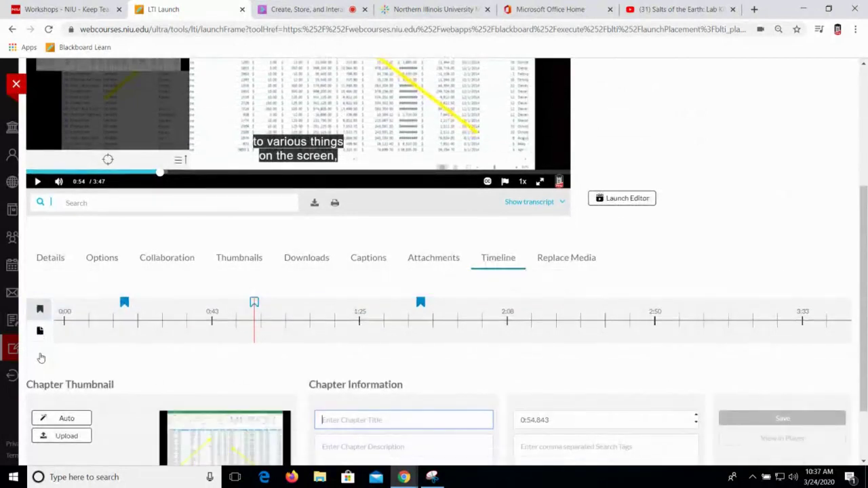
scroll(39, 357, down, 2)
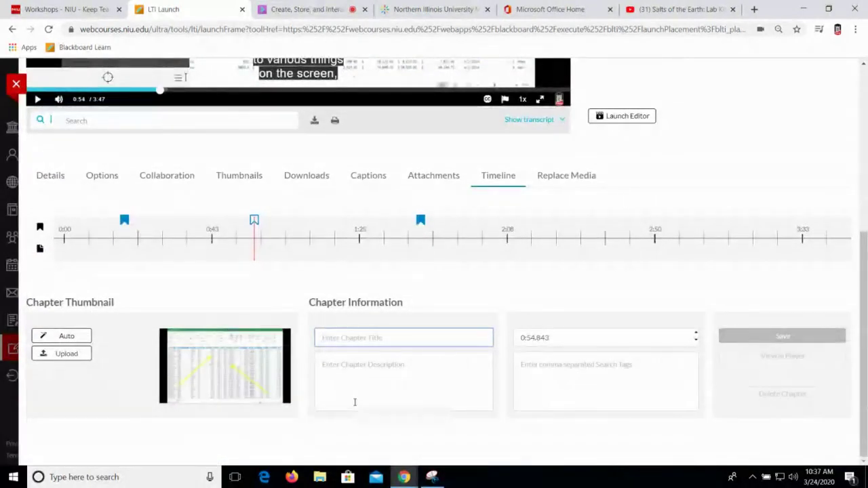
text(Chapter 2)
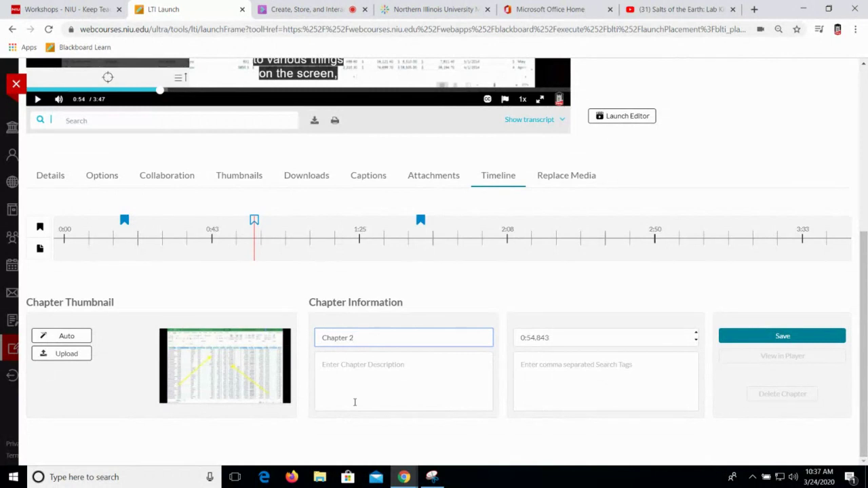
key(BackSpace)
key(BackSpace)
key(BackSpace)
text(Fi)
click(805, 335)
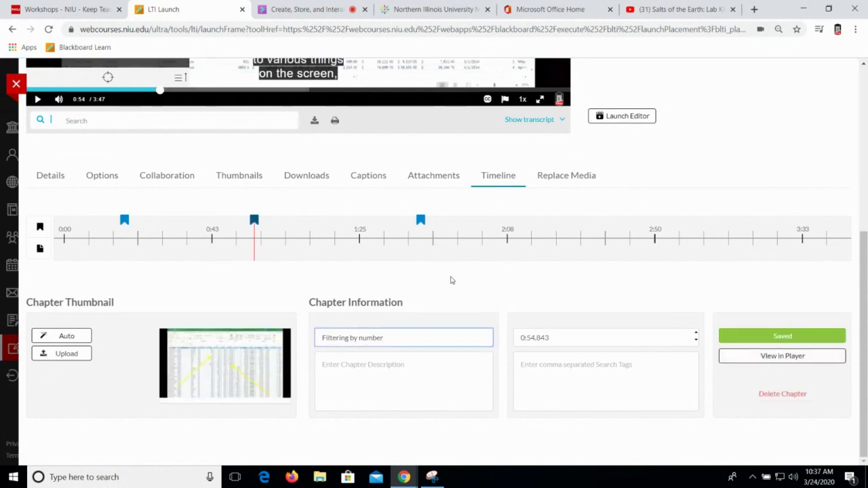
- Check the player's chapter list against the timeline, and switch to the Blackboard Collaborate session to read the chat
scroll(449, 281, up, 5)
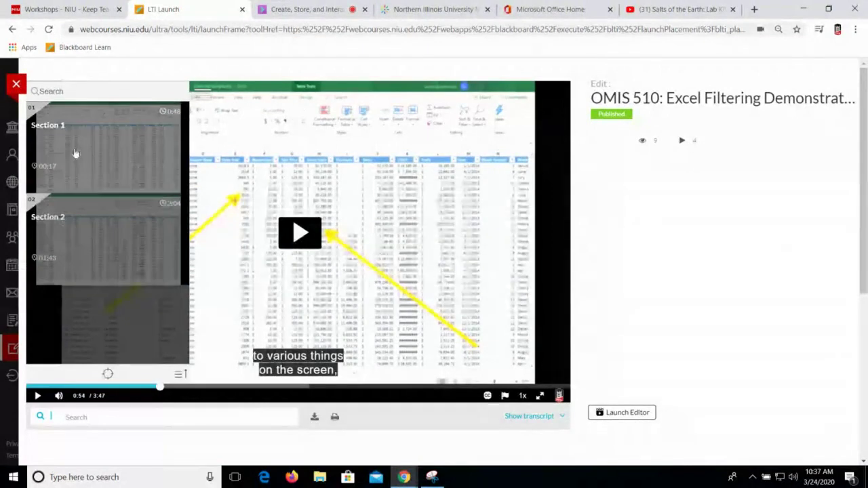
scroll(124, 252, down, 5)
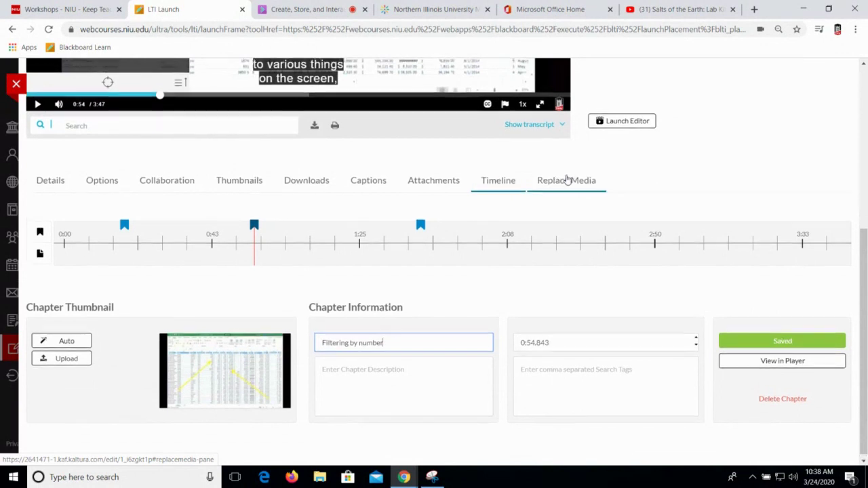
scroll(567, 180, up, 4)
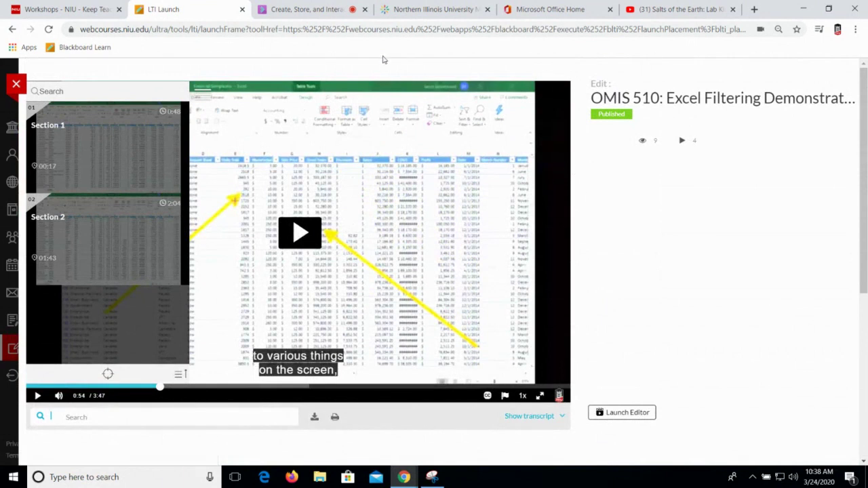
click(312, 9)
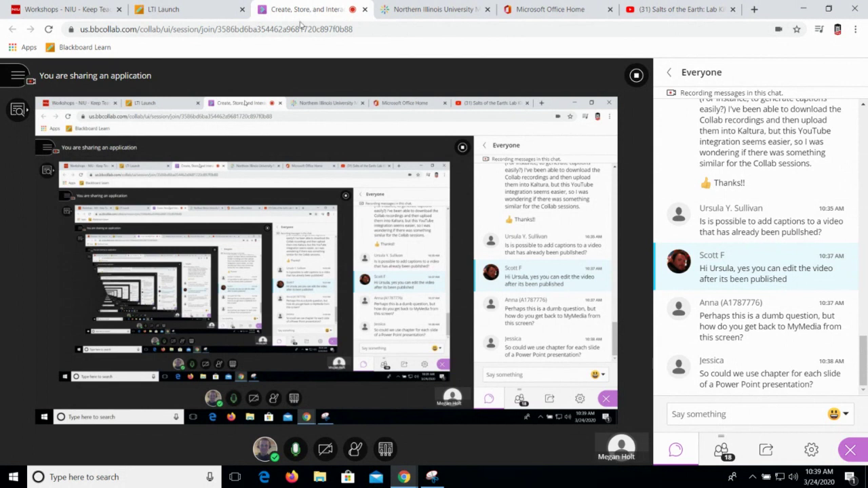
- Move the LTI Launch tab with the video's edit page into its own browser window and pause the video
click(182, 9)
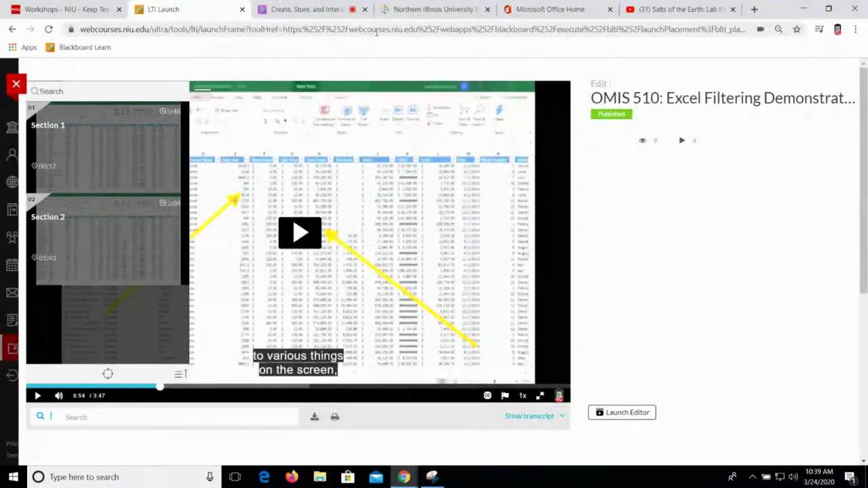
click(331, 14)
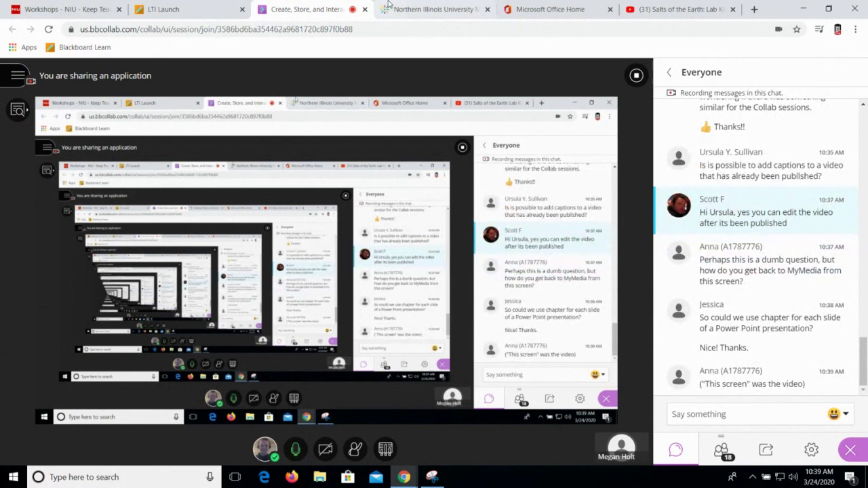
click(420, 10)
drag(193, 14, 353, 1)
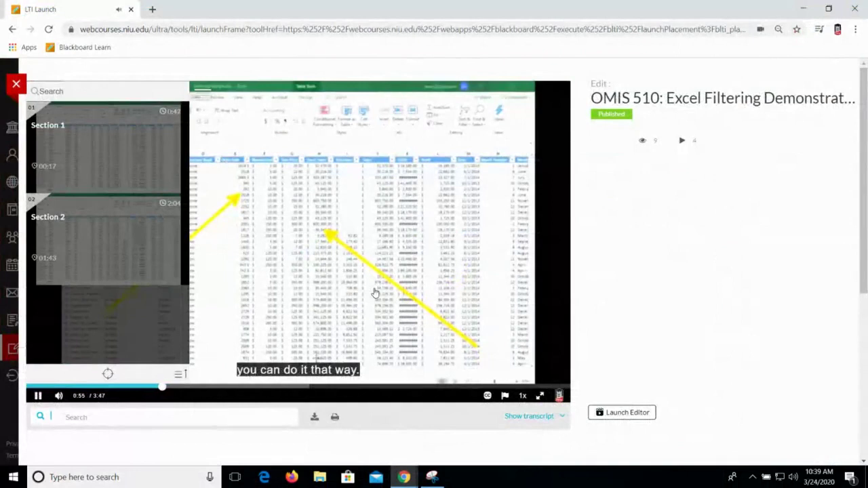
click(39, 397)
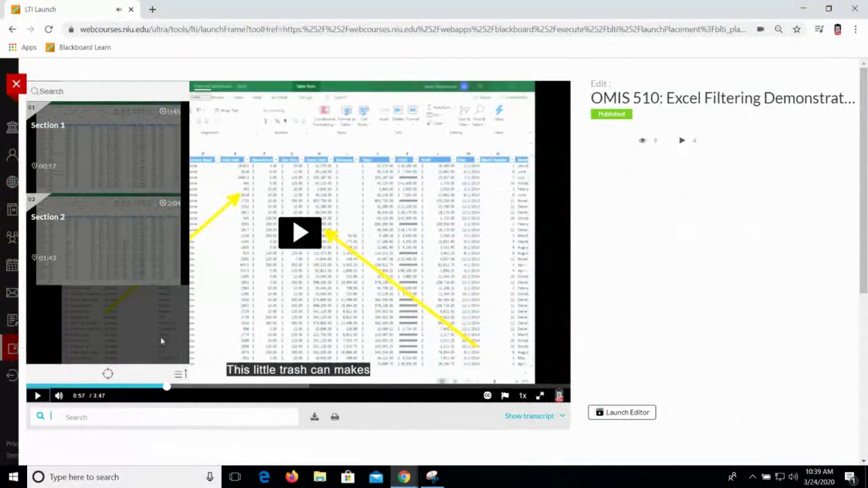
- Examine the video's timeline chapters and its Details, including the name, description, tags and the available save and navigation options
scroll(308, 344, down, 5)
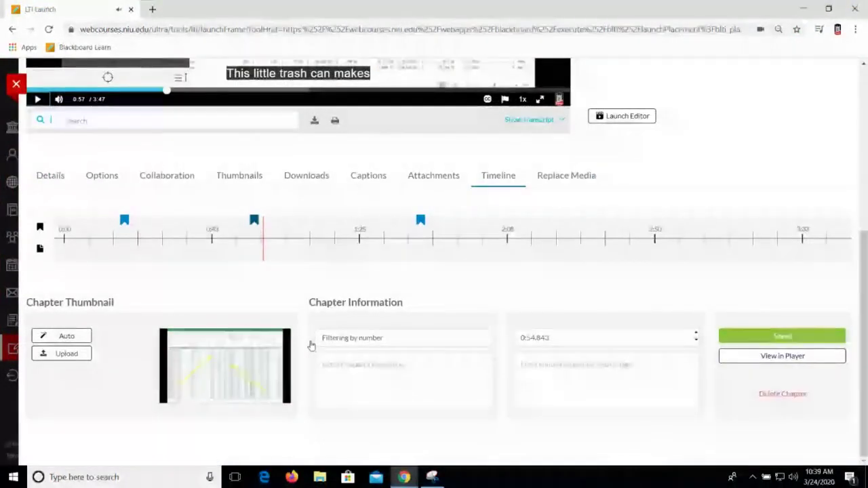
scroll(310, 346, up, 3)
scroll(311, 346, up, 3)
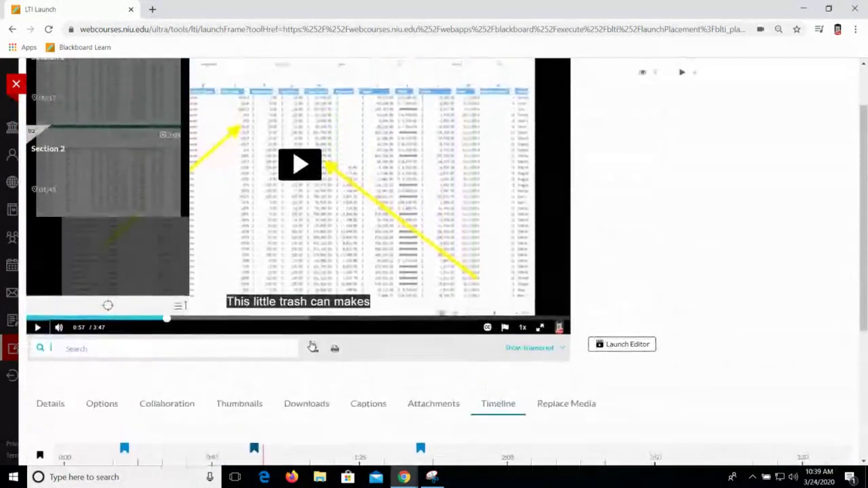
scroll(311, 346, down, 5)
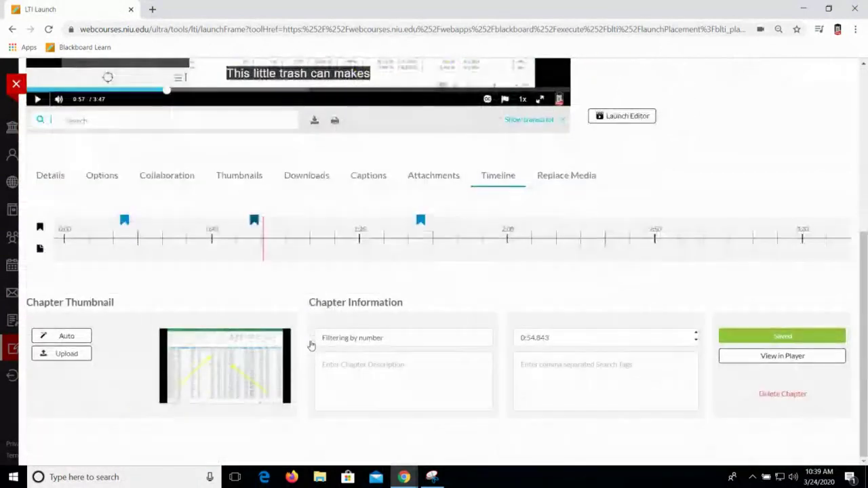
click(45, 177)
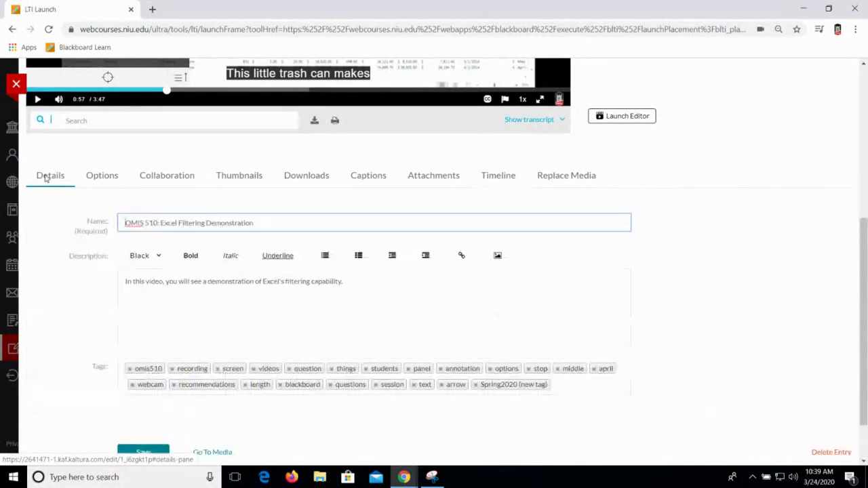
scroll(360, 273, down, 1)
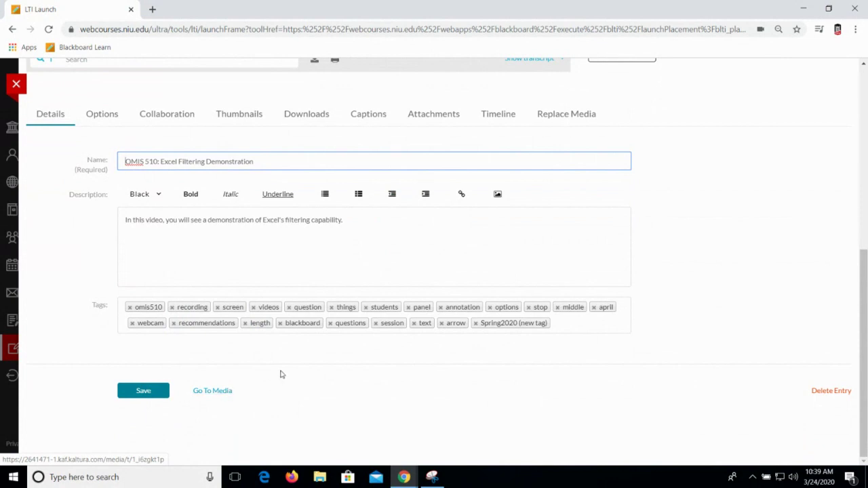
scroll(279, 373, up, 2)
scroll(280, 374, up, 5)
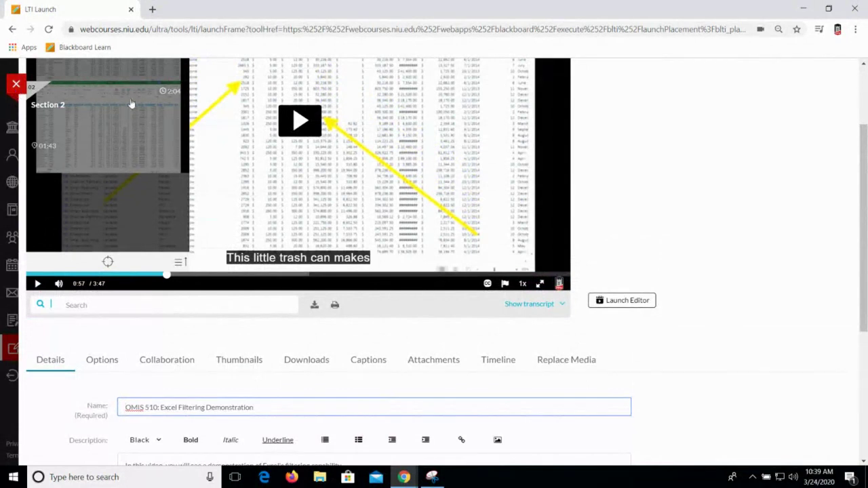
scroll(425, 215, up, 3)
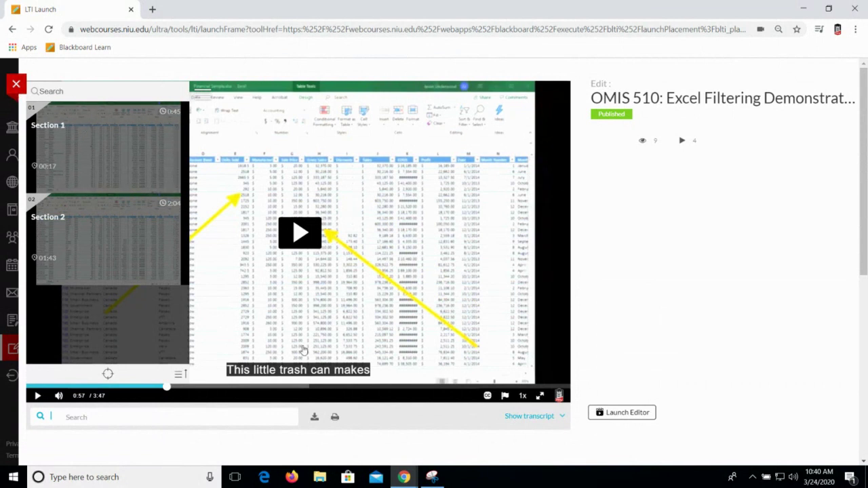
- Switch to the browser window holding the Blackboard Collaborate session and read the latest chat messages
mouse_move(404, 477)
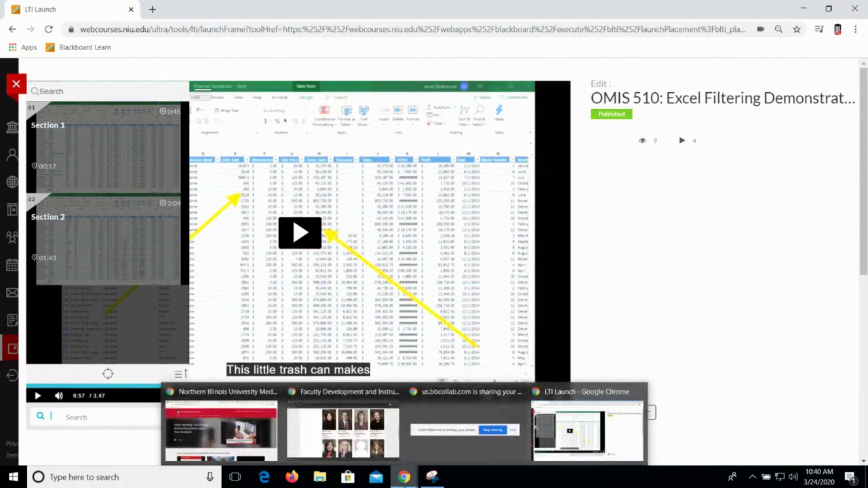
click(321, 444)
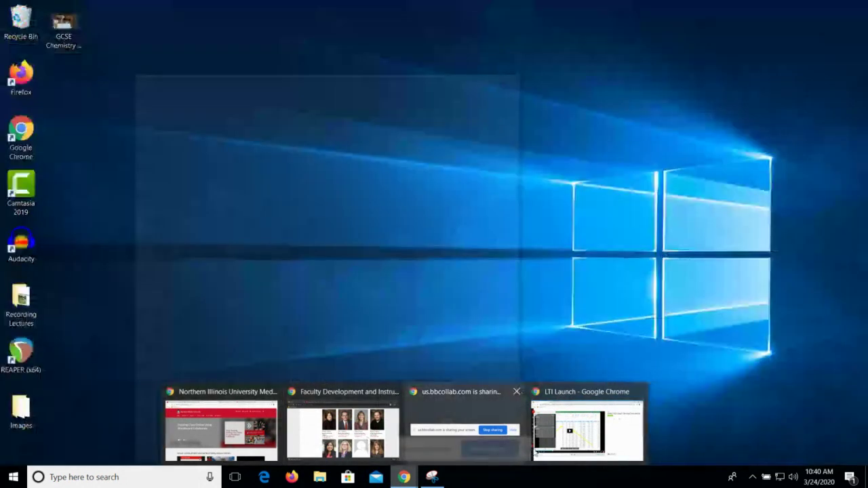
click(584, 434)
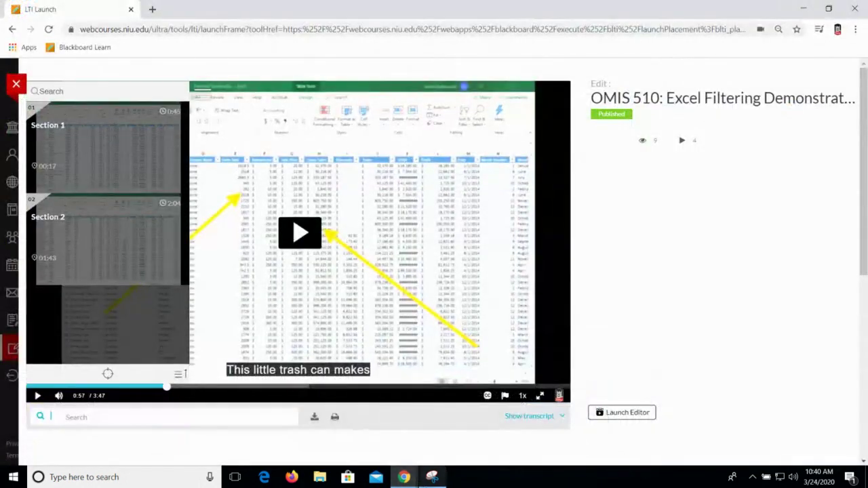
click(410, 480)
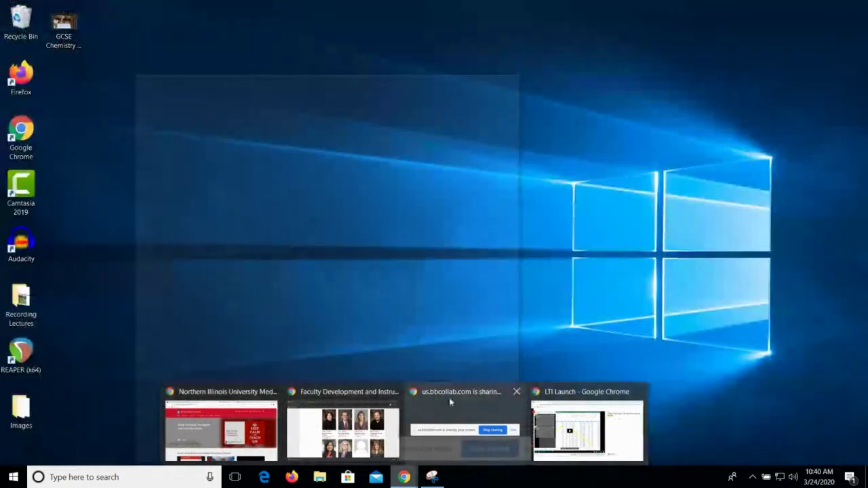
click(450, 401)
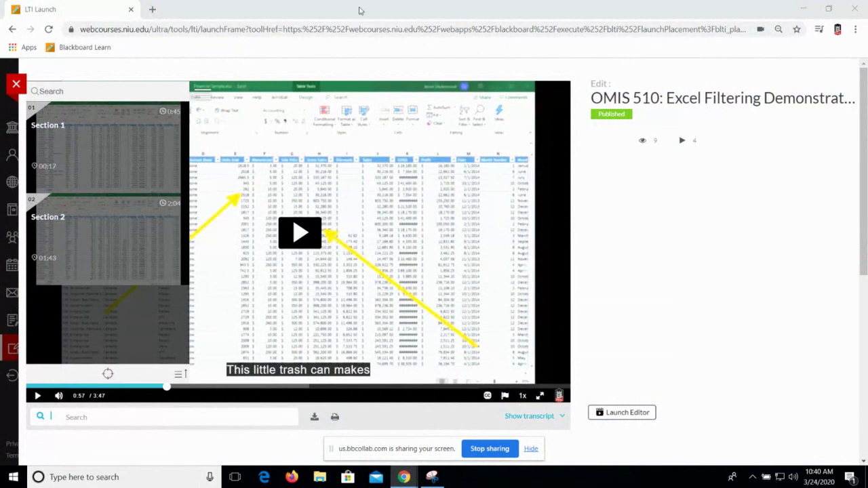
double_click(337, 24)
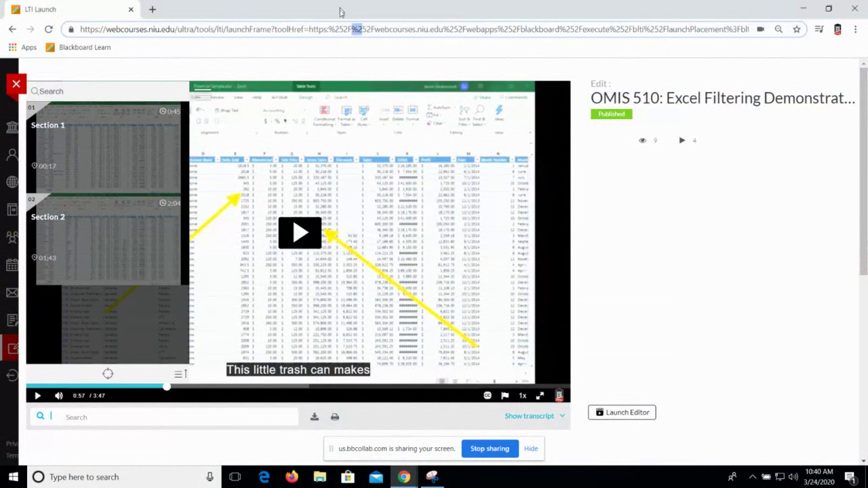
double_click(340, 13)
click(284, 51)
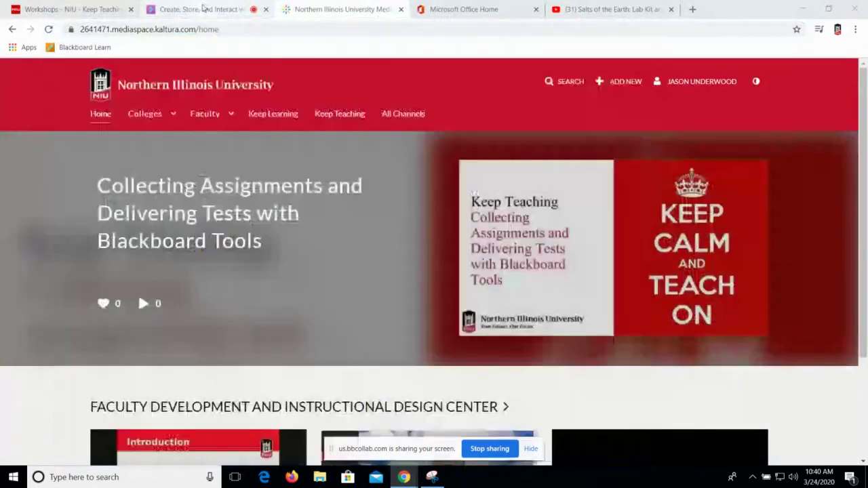
click(203, 8)
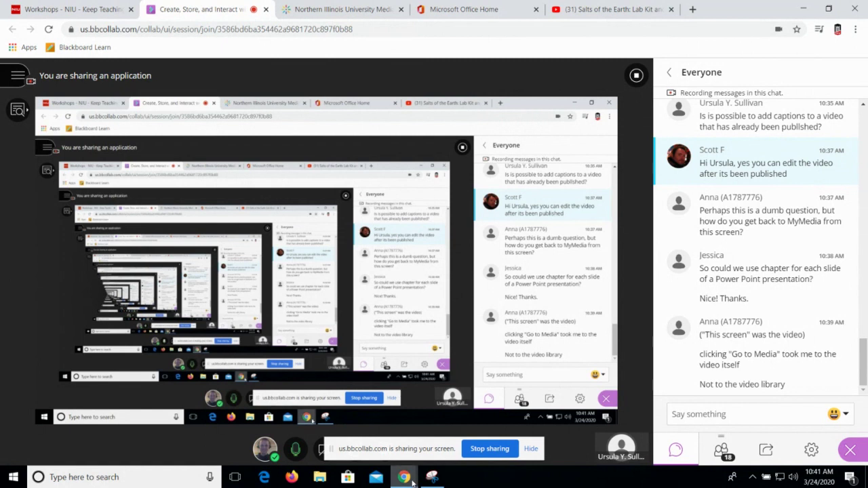
- Return to the maximized LTI Launch window, close the video's edit page and open My Media
mouse_move(404, 477)
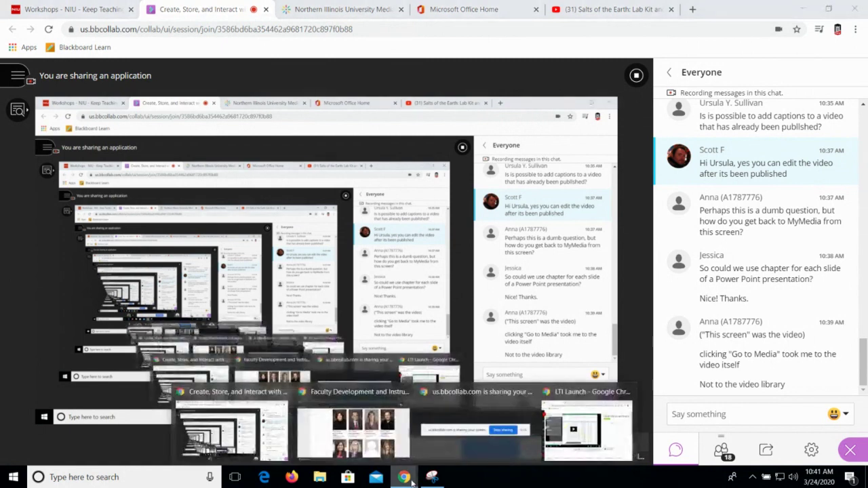
click(551, 437)
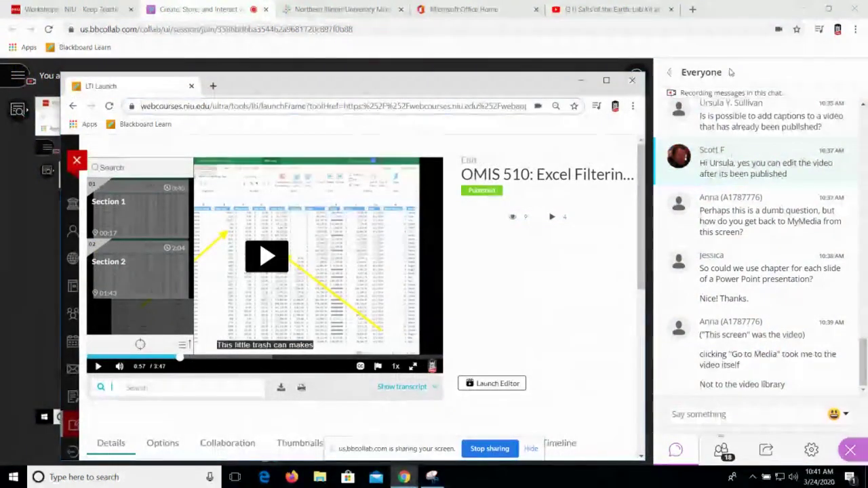
click(606, 80)
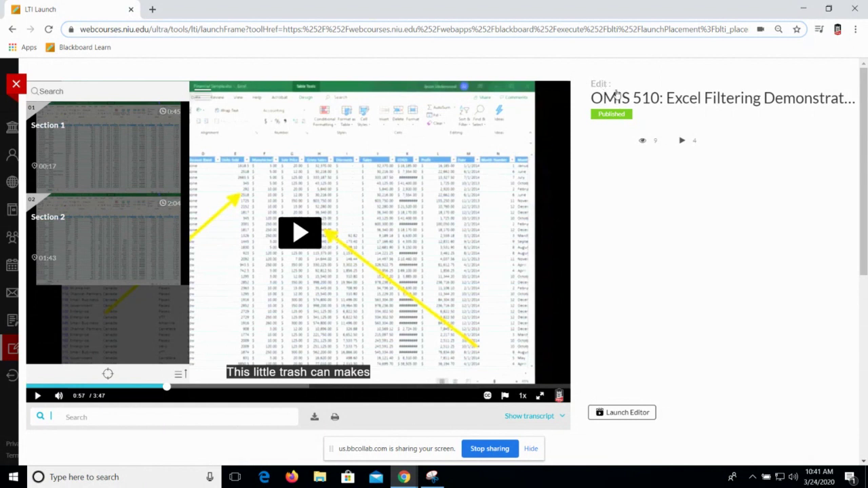
scroll(670, 260, down, 4)
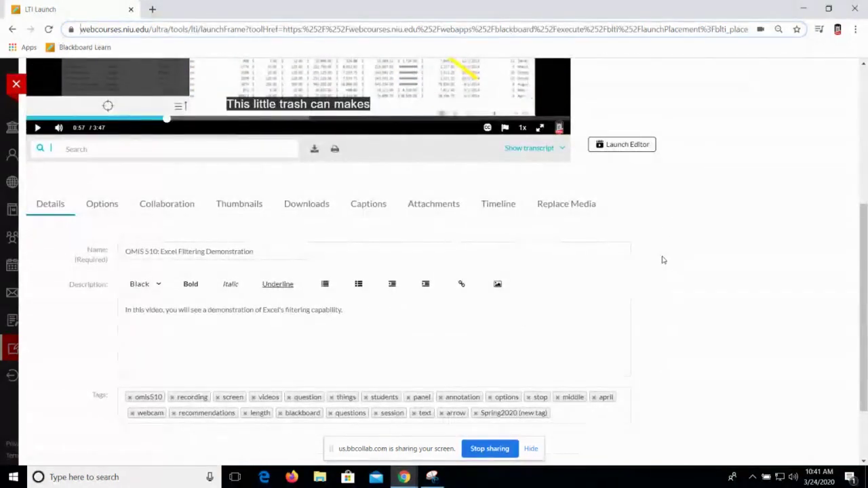
scroll(662, 259, up, 3)
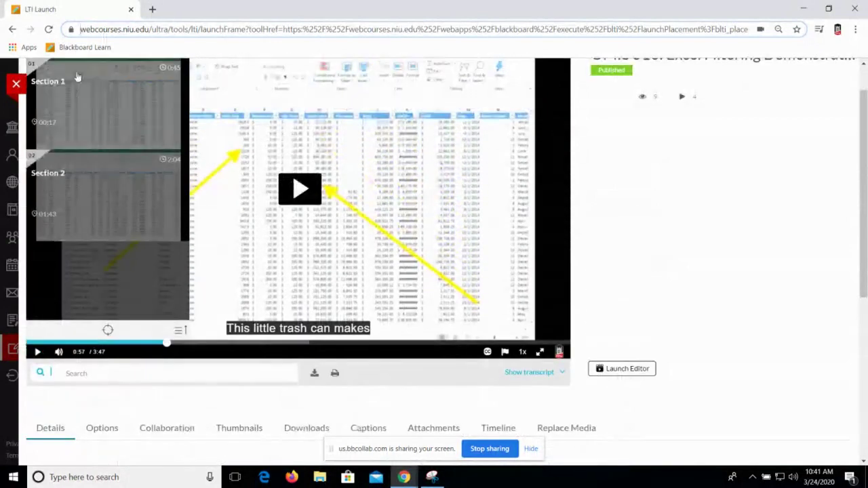
click(16, 83)
click(747, 154)
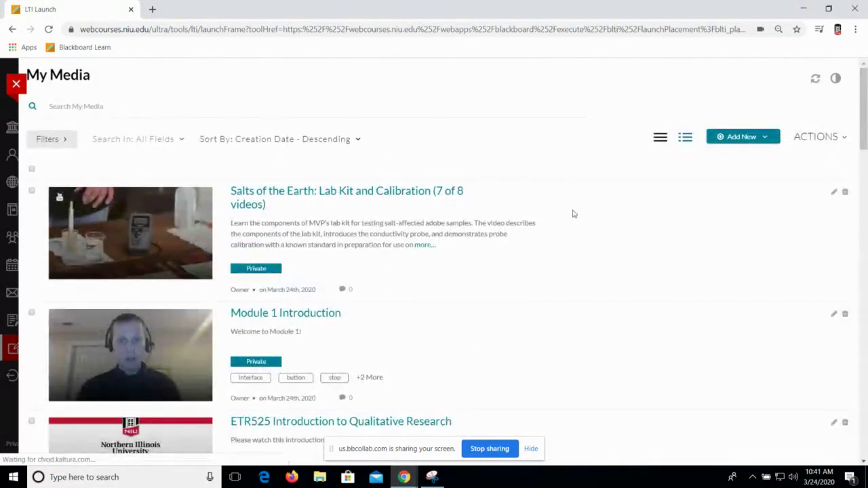
- Find the "ETT 573 Project Introduction" video in the My Media list and open it
scroll(495, 329, down, 5)
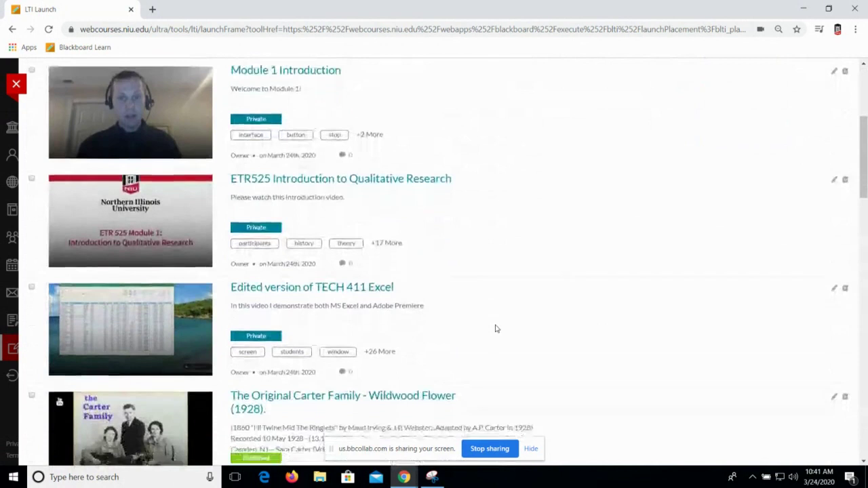
scroll(496, 329, down, 7)
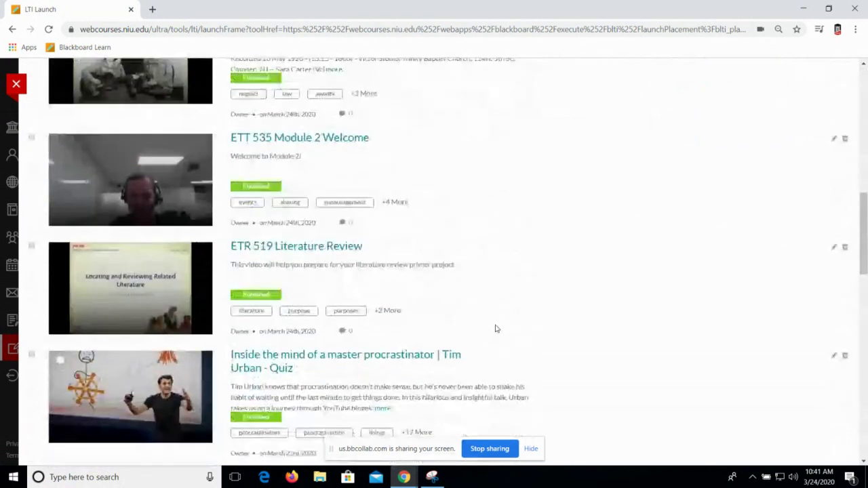
scroll(495, 329, down, 8)
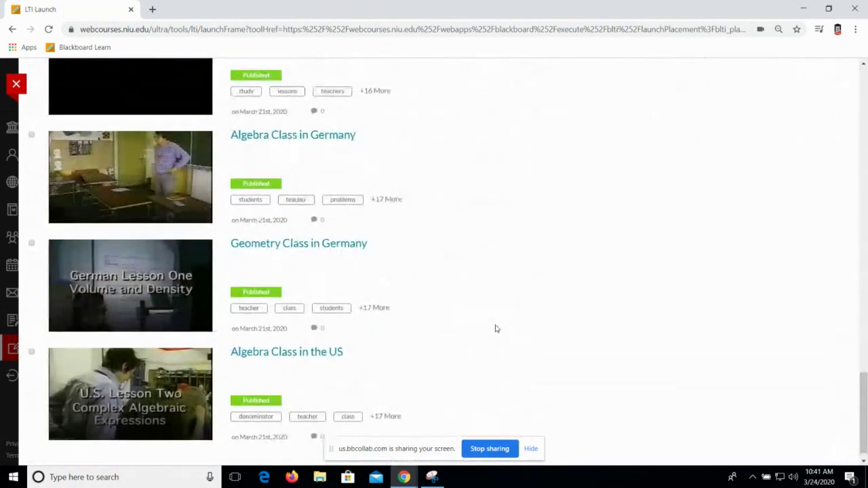
scroll(495, 329, down, 17)
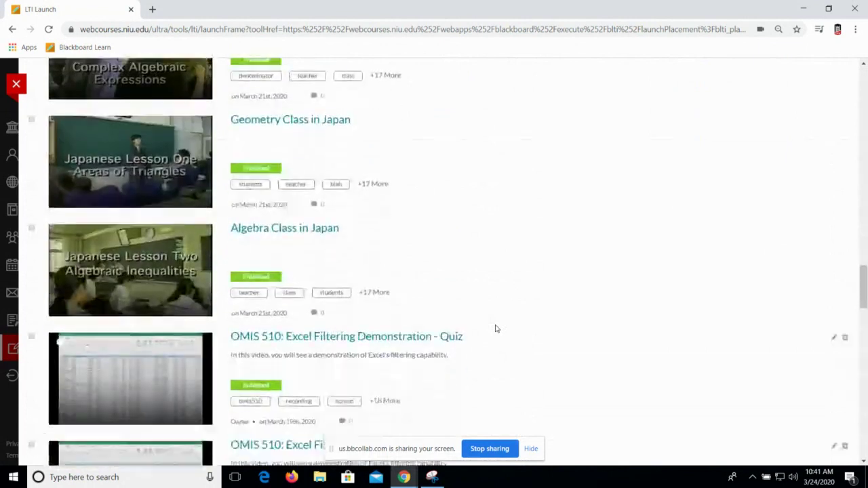
scroll(495, 329, down, 15)
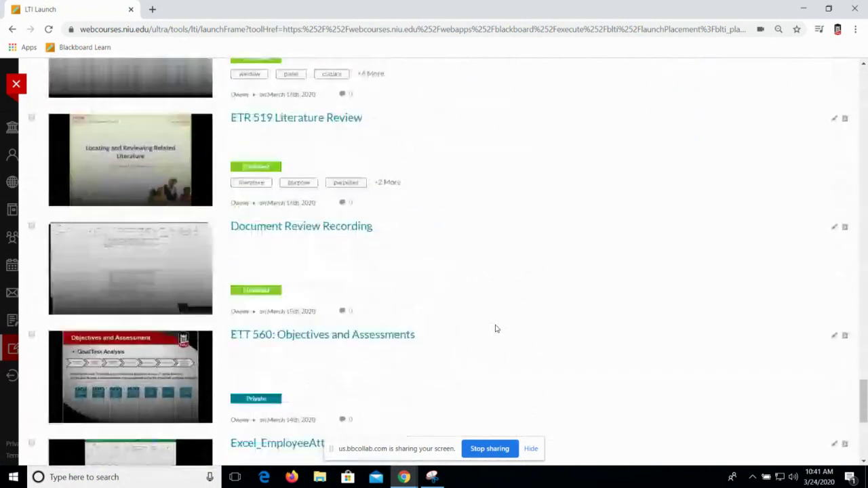
scroll(489, 341, down, 3)
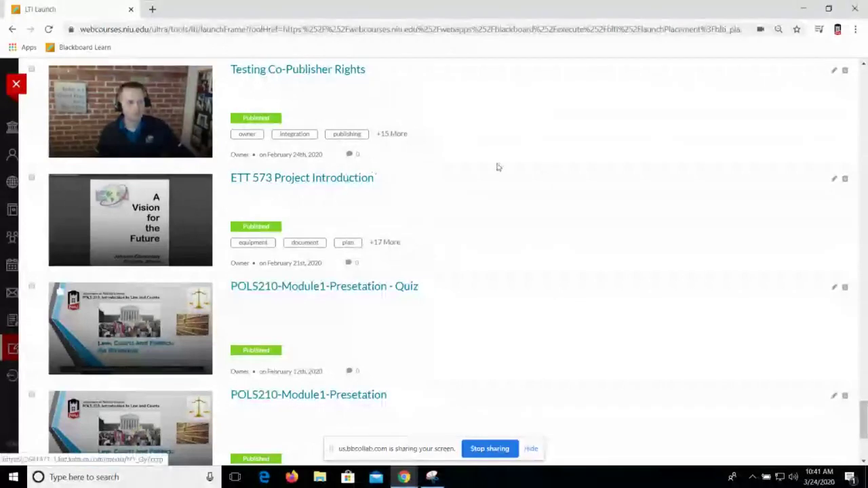
click(352, 186)
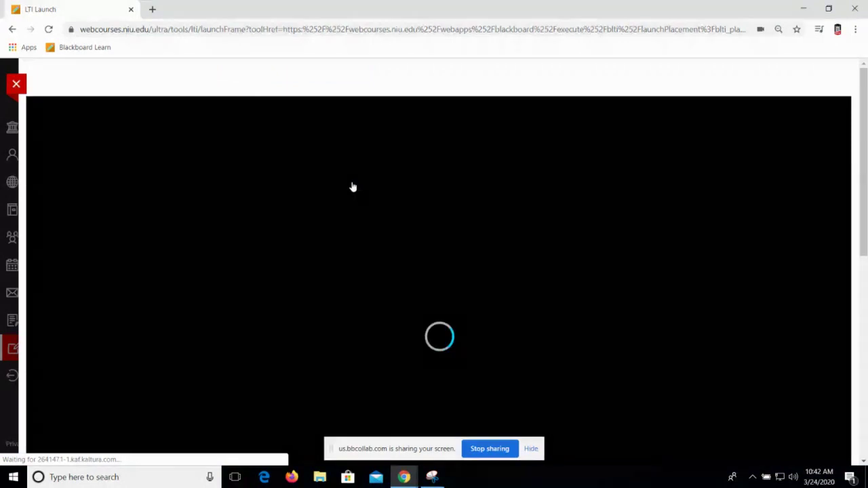
- View the details below the player, including the video's description, tags and the courses it appears in
scroll(352, 186, down, 2)
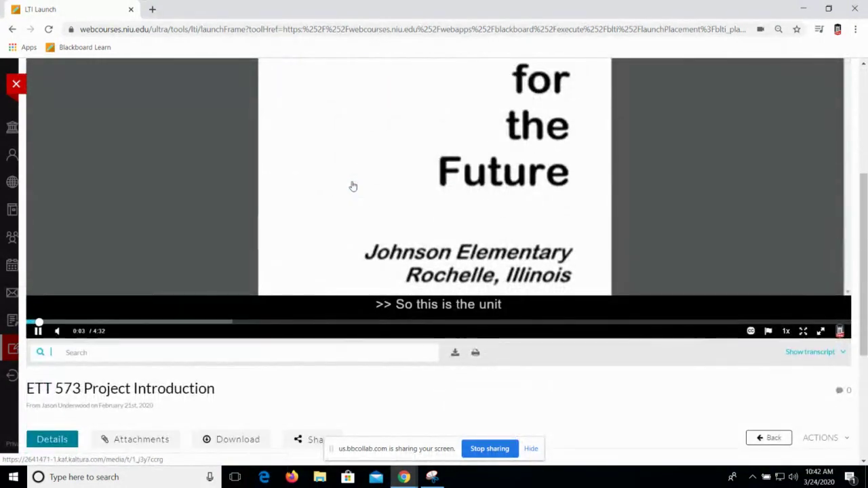
scroll(352, 186, down, 3)
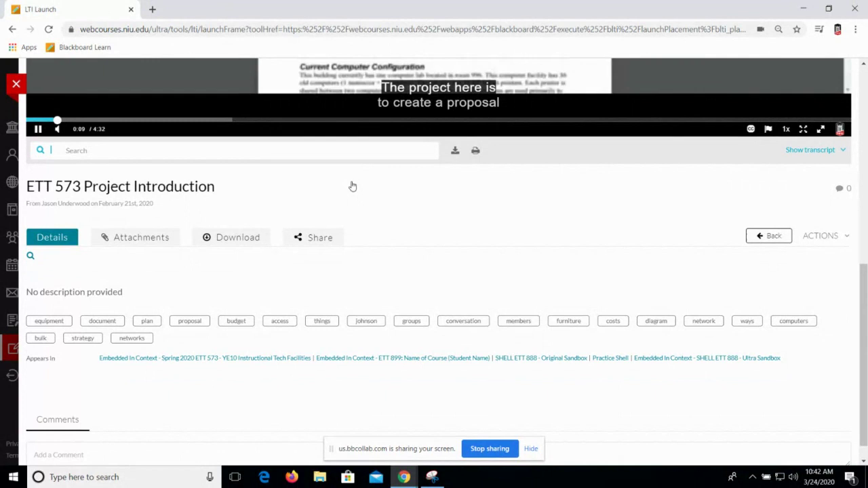
scroll(352, 185, down, 1)
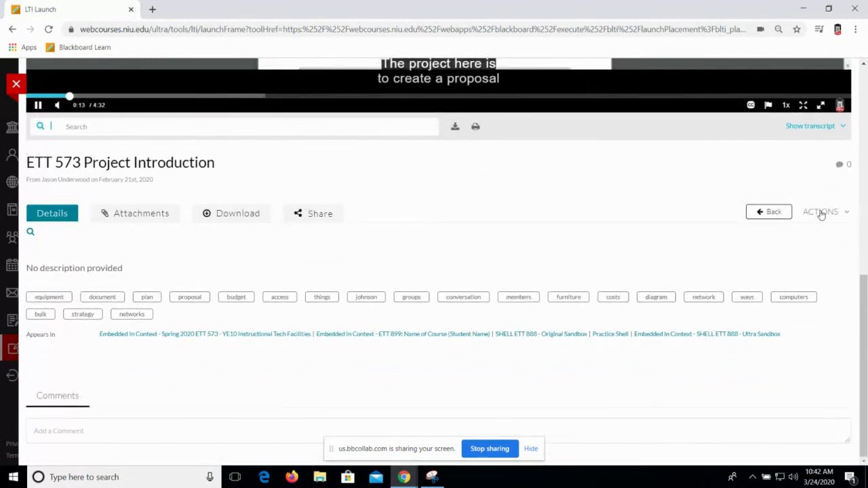
- Open the video's Caption & Enrich requests and edit the completed English machine captions in the Closed Captions Editor
click(821, 212)
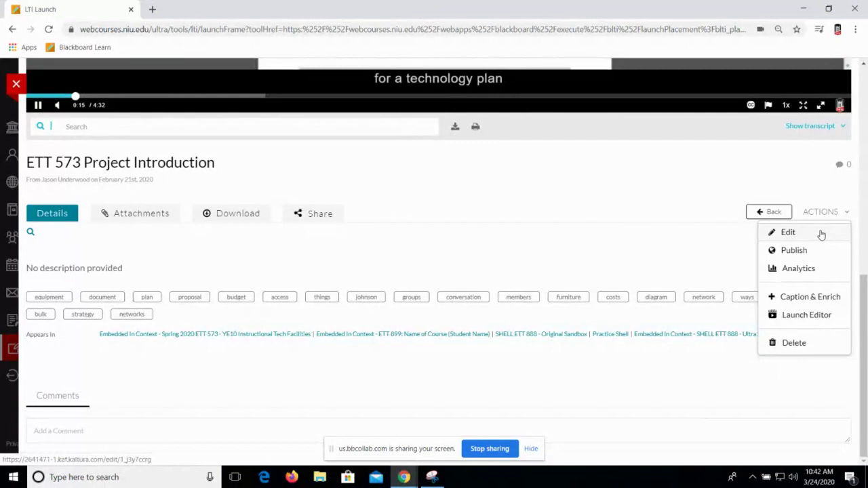
click(820, 299)
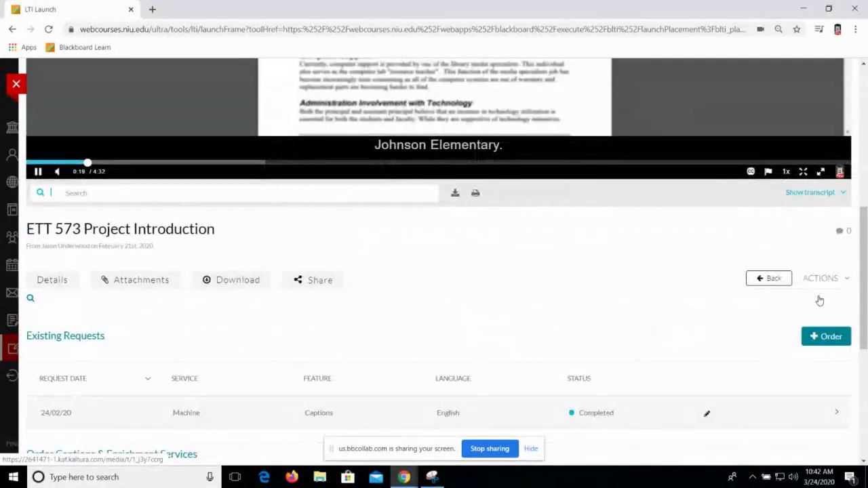
scroll(819, 298, down, 1)
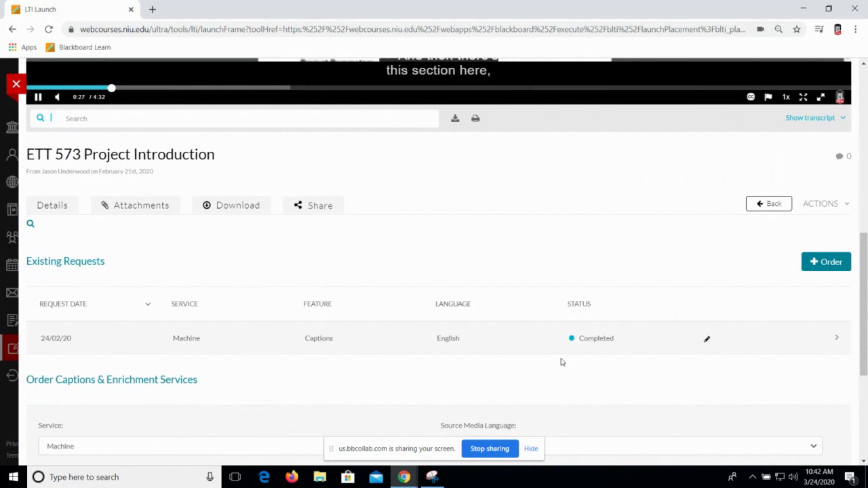
click(707, 342)
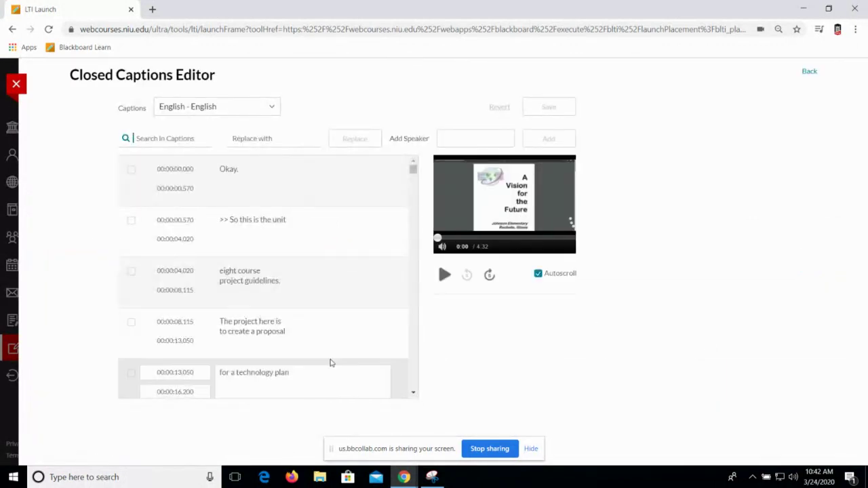
- Change the caption starting at 00:00:33,170 to "this fictional scenarios" and save the edited captions
scroll(330, 362, down, 5)
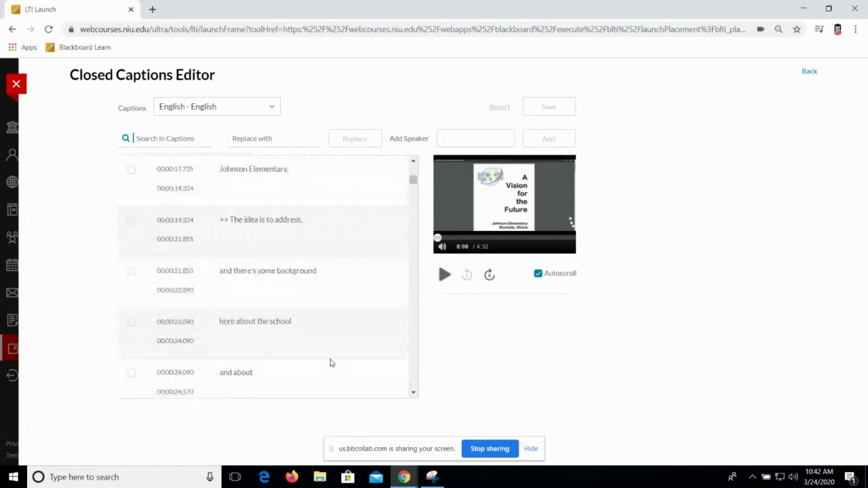
click(270, 319)
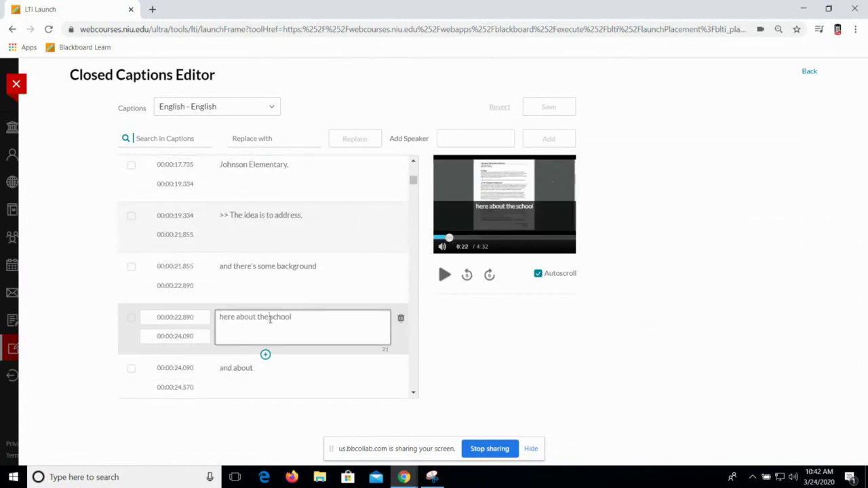
scroll(270, 319, down, 5)
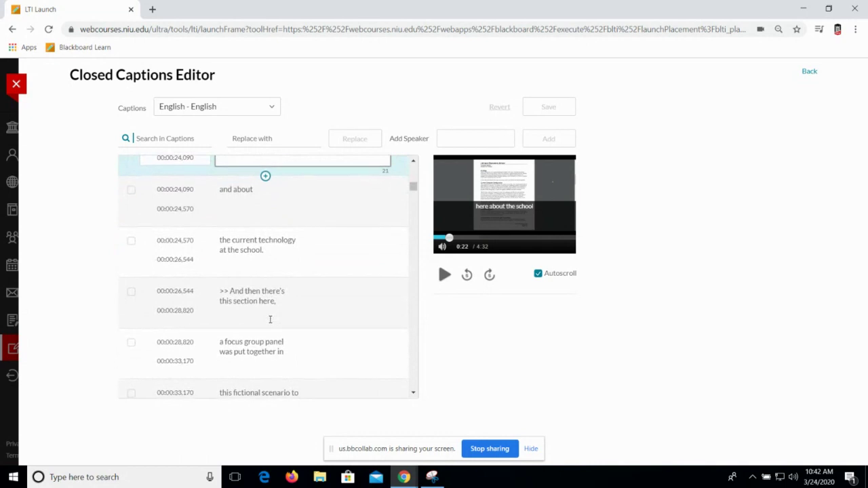
scroll(270, 319, down, 2)
click(269, 319)
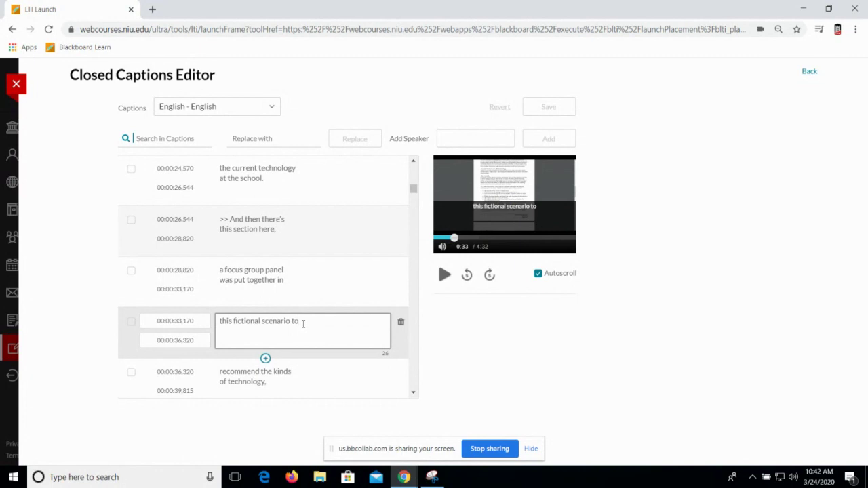
key(BackSpace)
key(BackSpace)
text(s)
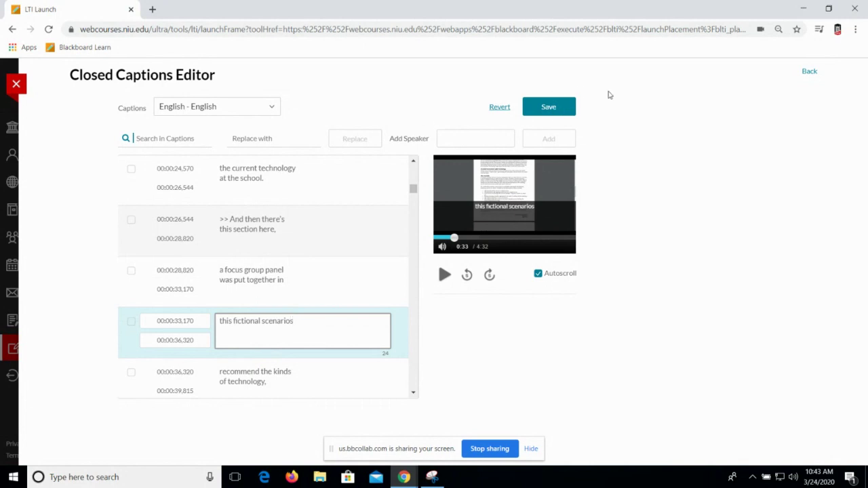
click(561, 112)
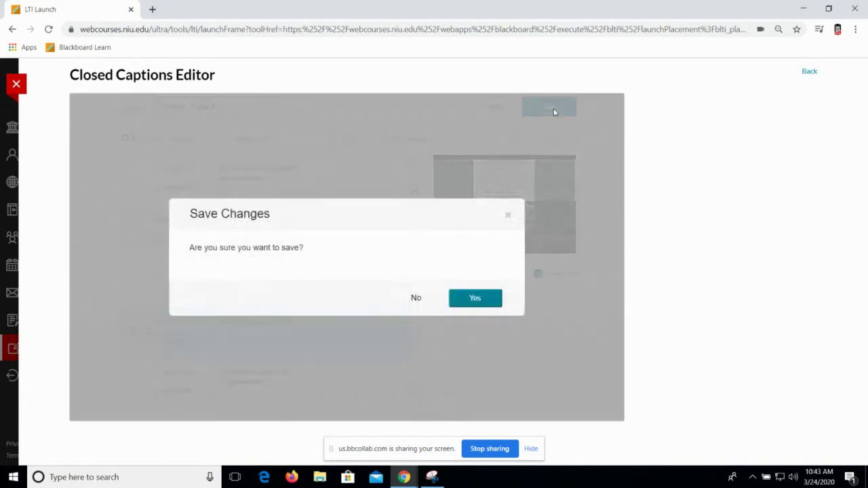
click(471, 298)
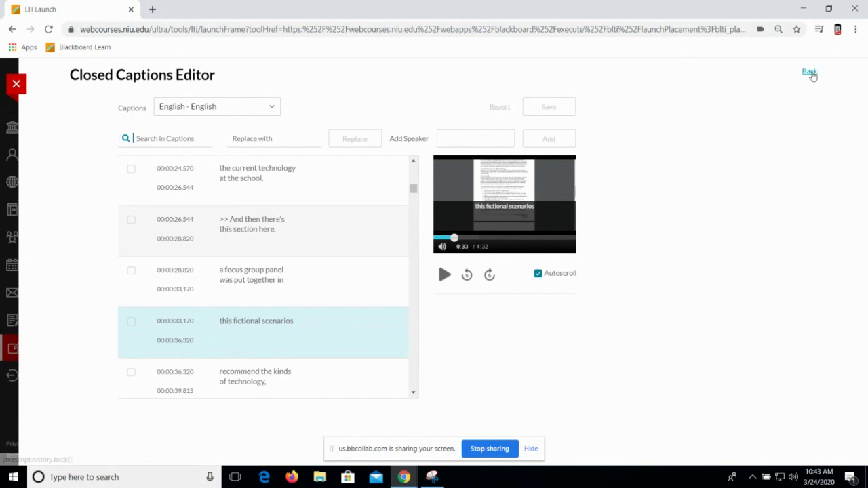
- Return to the "ETT 573 Project Introduction" video page and launch the Video Editor for it
click(810, 71)
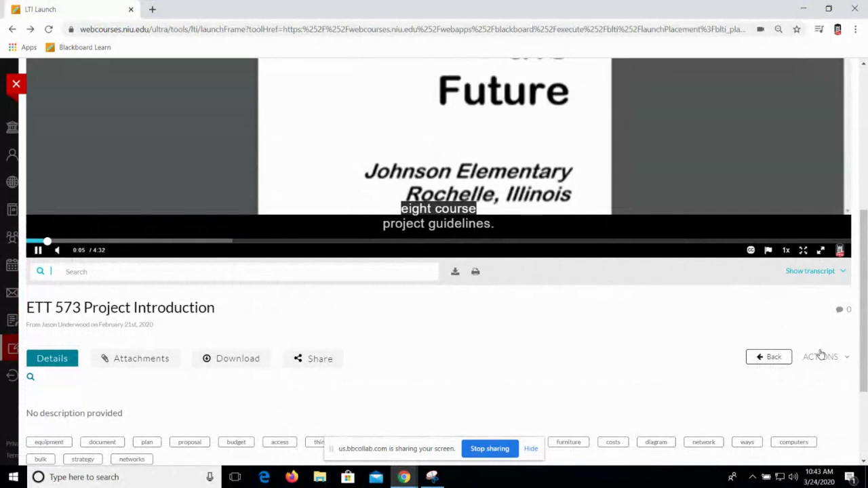
click(820, 354)
scroll(821, 354, down, 1)
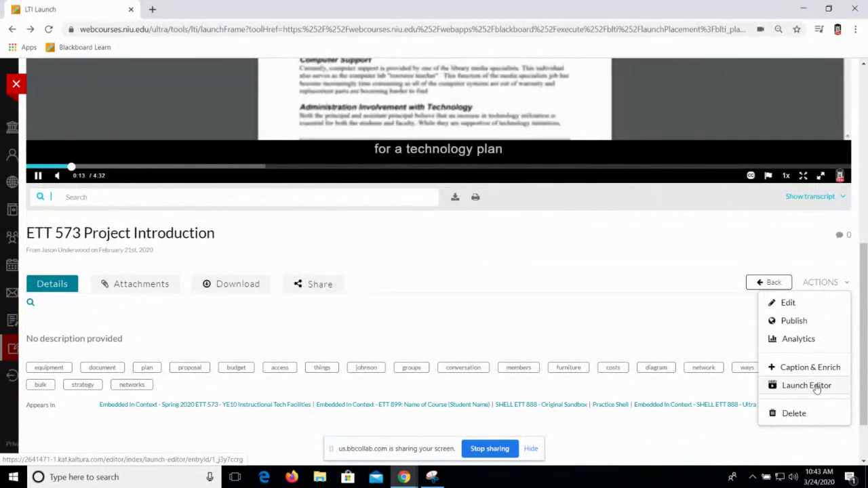
click(816, 386)
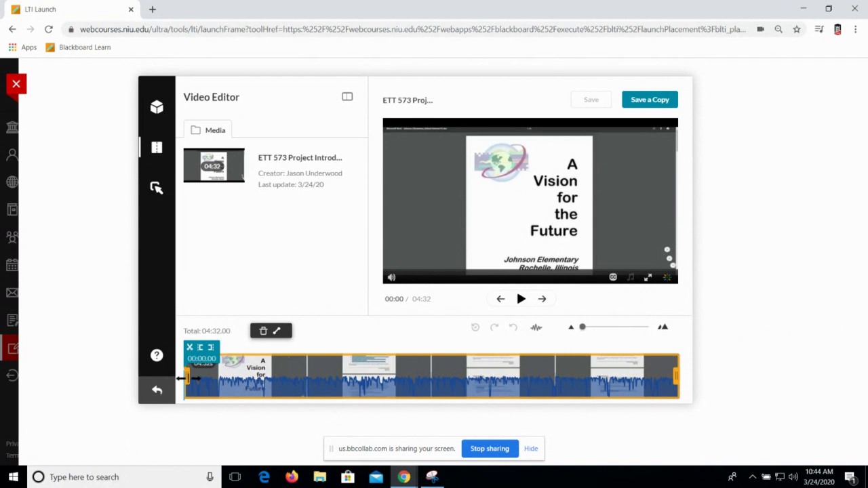
- Trim the clip's start to about 00:07.5 and cut about 11 seconds off its end
drag(187, 377, 203, 380)
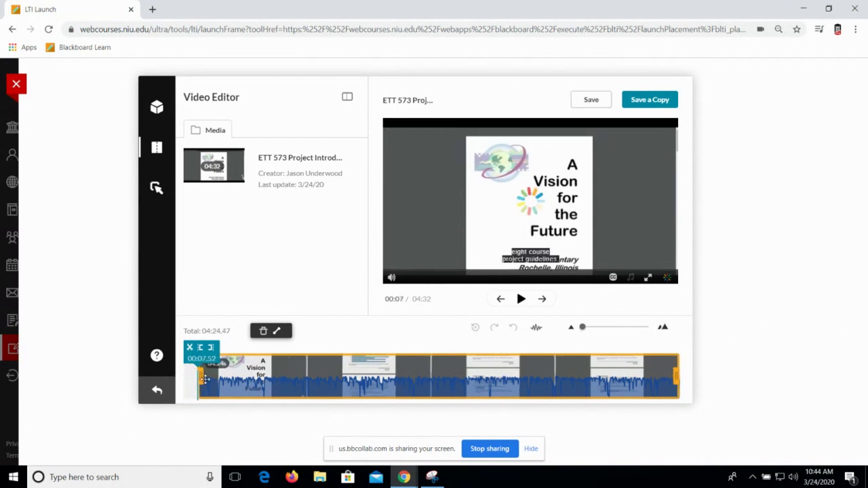
drag(676, 375, 658, 377)
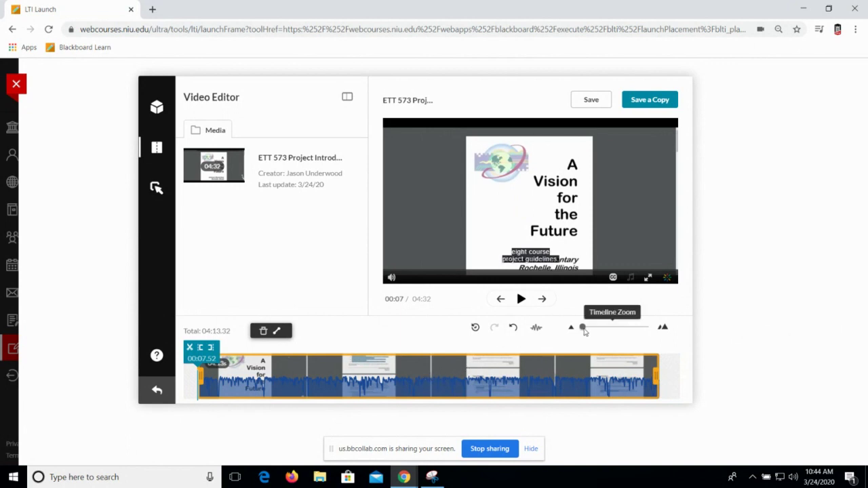
- Find the 00:59.05 position on the timeline and split the clip there
drag(584, 329, 600, 328)
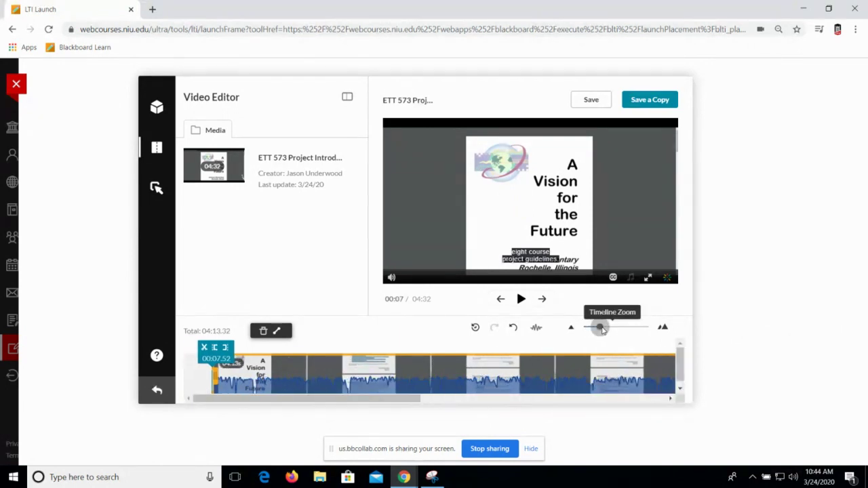
click(402, 380)
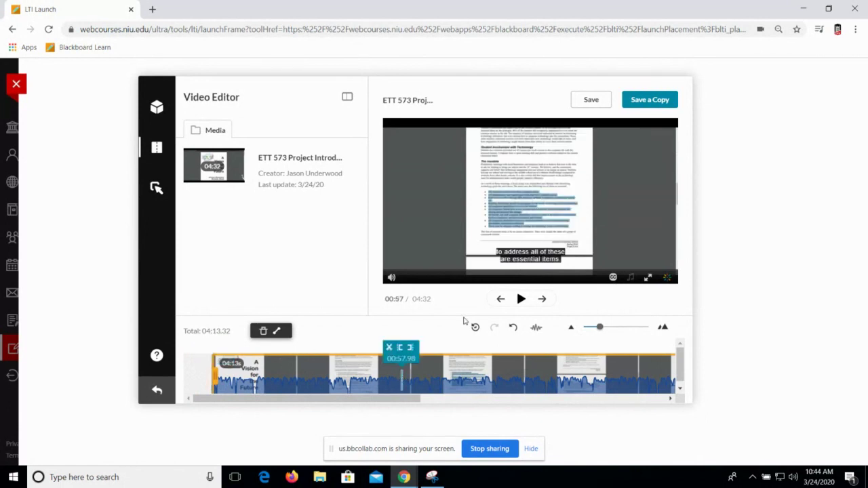
click(521, 299)
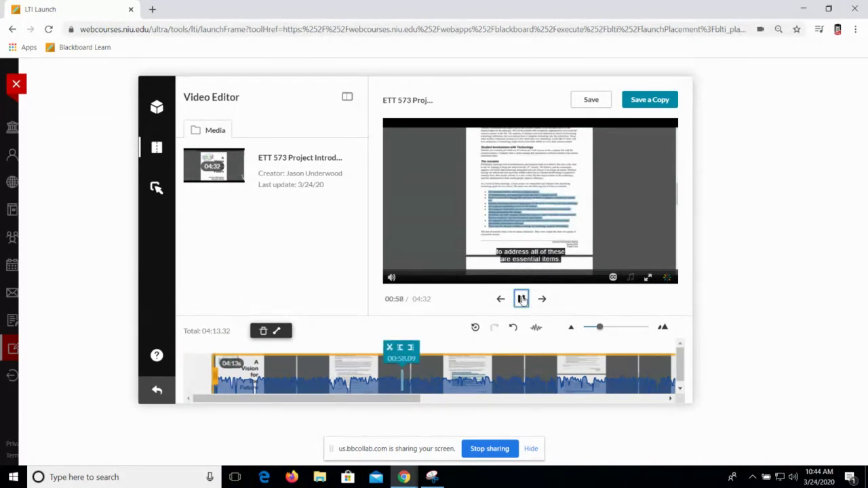
click(521, 299)
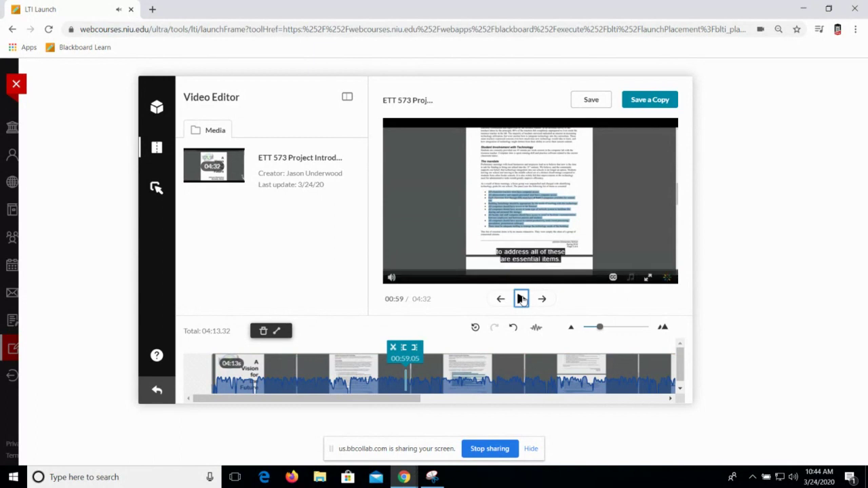
click(392, 349)
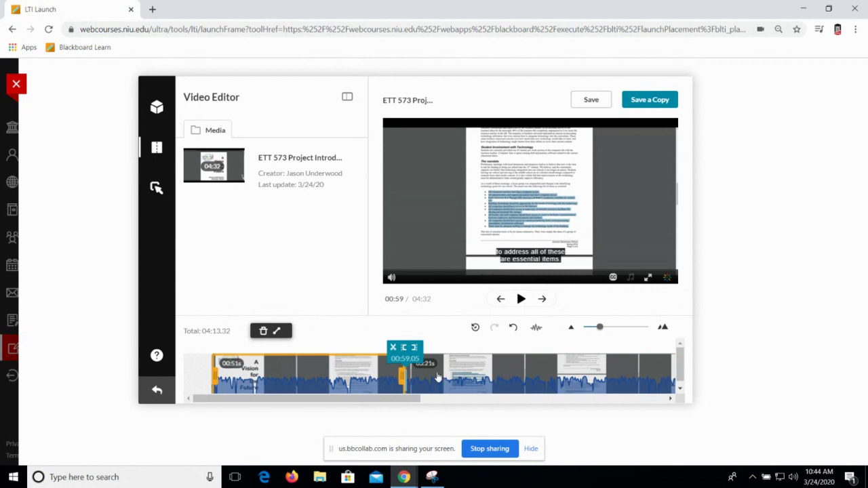
- Split the clip again at 01:03.23 and delete the short segment between the two cuts
click(522, 305)
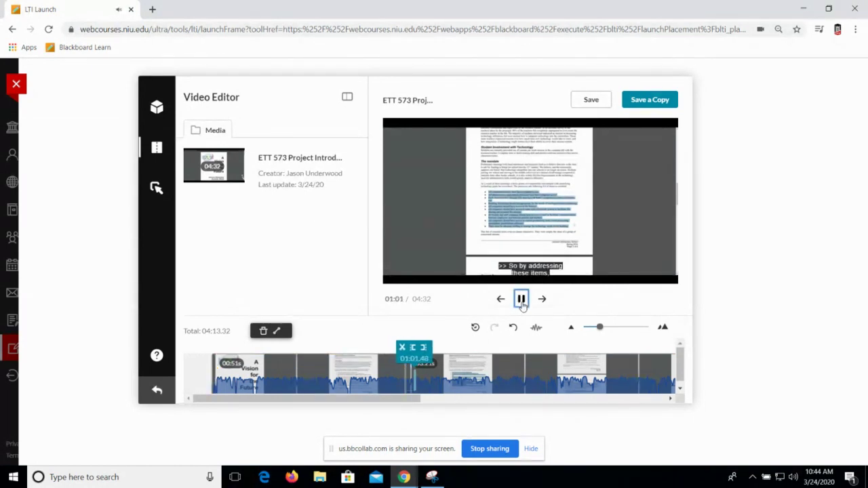
click(522, 305)
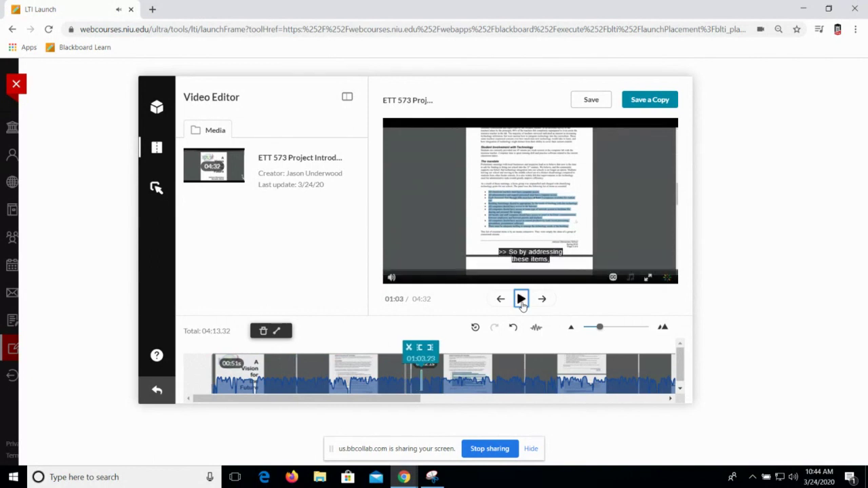
click(409, 350)
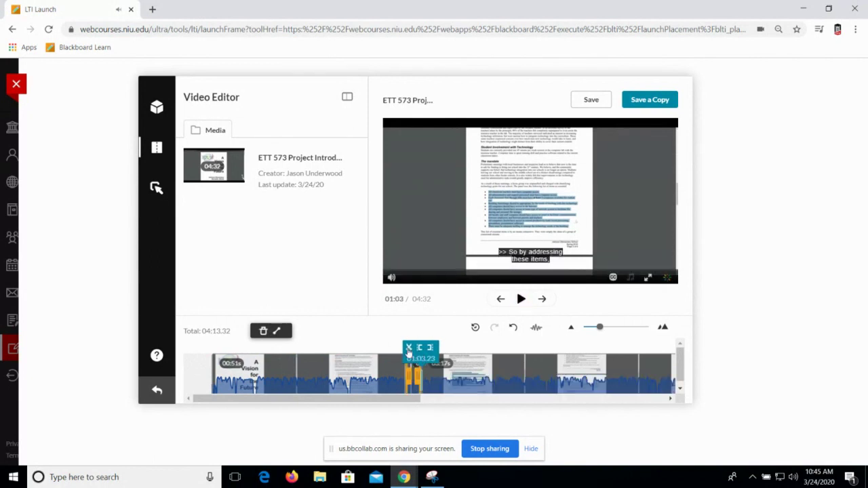
click(412, 390)
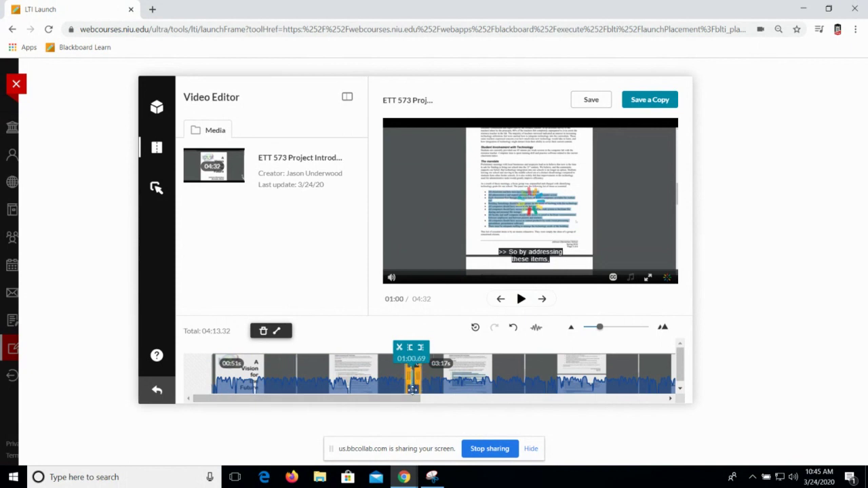
click(264, 332)
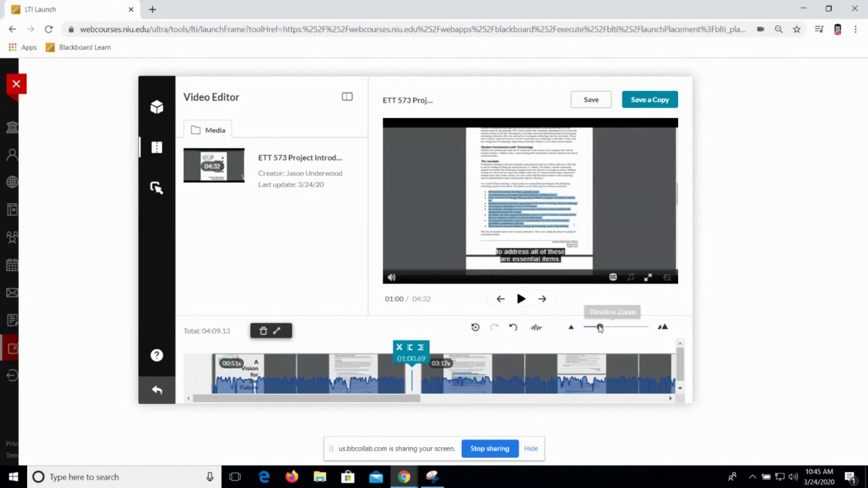
- Add a fade-out to the end of the clip's last segment
drag(600, 328, 570, 331)
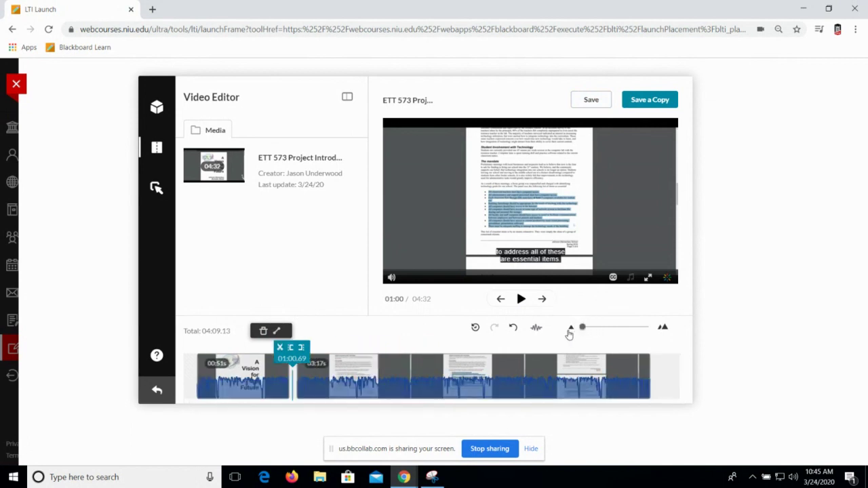
click(648, 377)
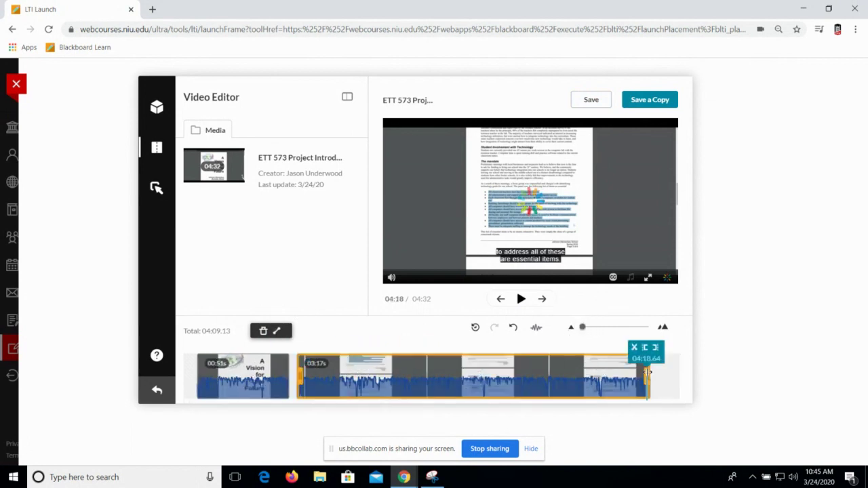
click(277, 331)
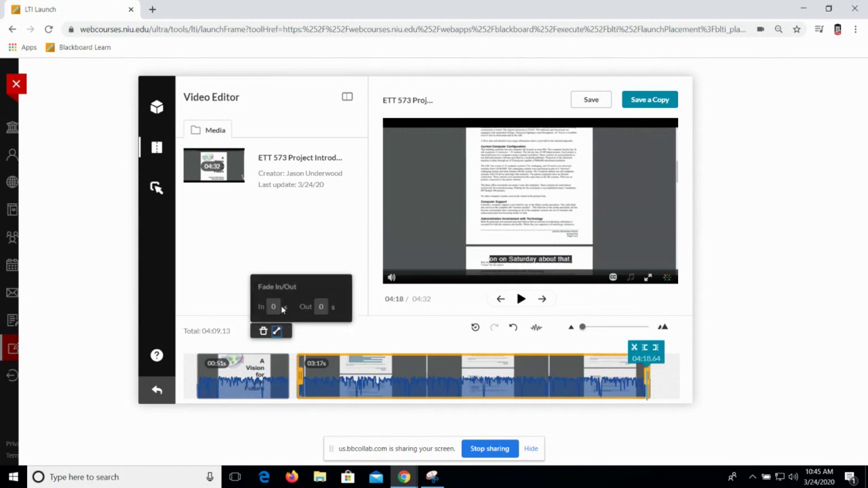
click(321, 306)
click(415, 336)
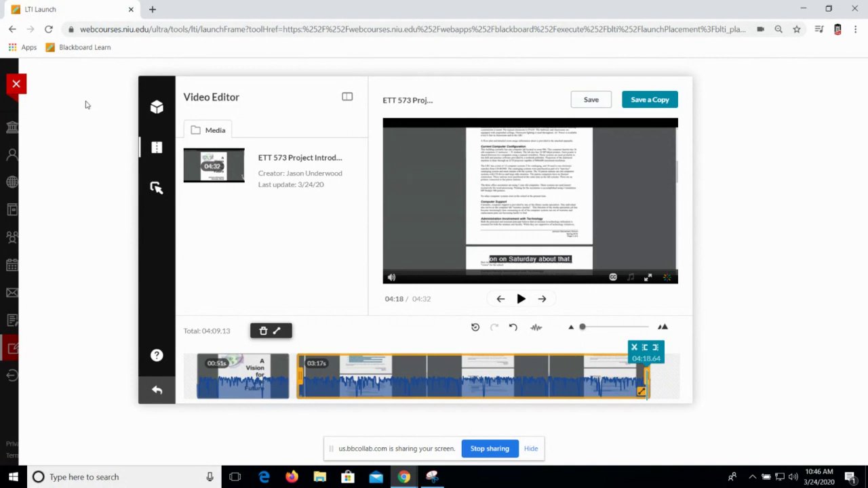
- Leave the Video Editor without saving and reopen Kaltura My Media from the Blackboard tools
click(16, 84)
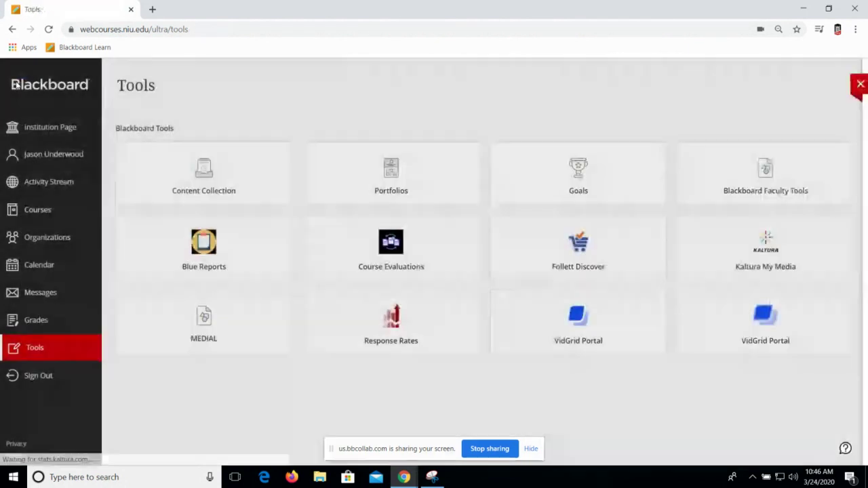
click(767, 246)
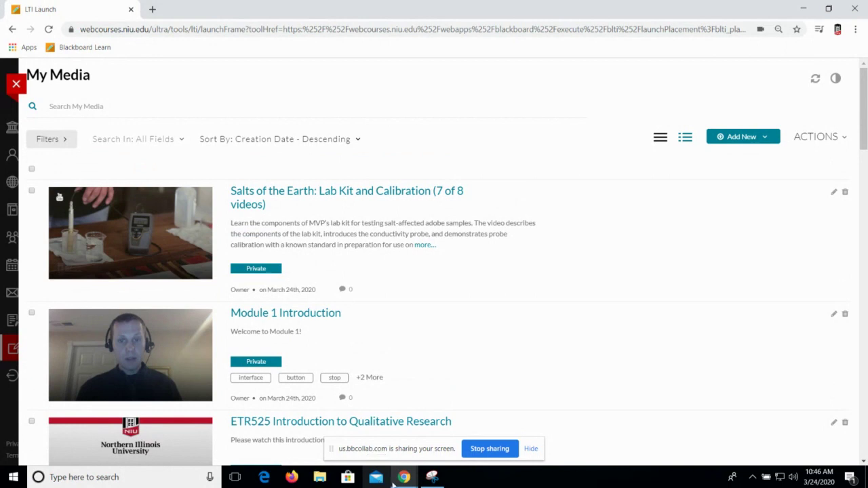
- Bring the Collaborate session window to the front and read the latest chat questions
mouse_move(405, 483)
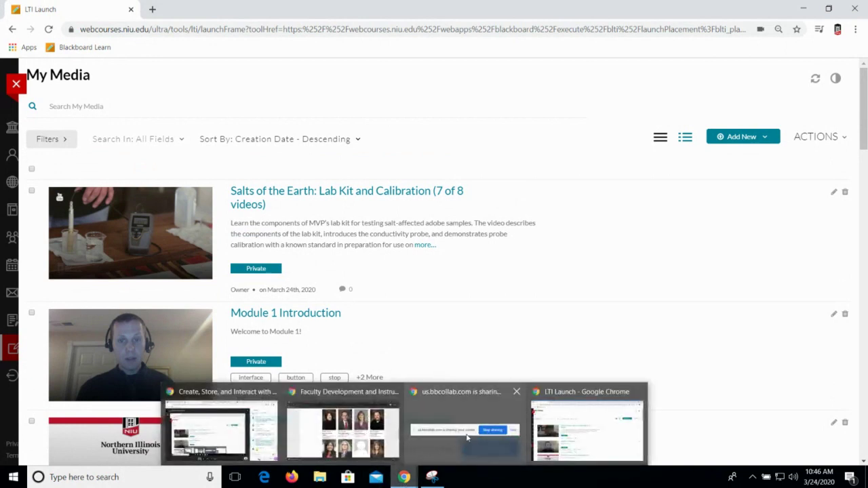
click(368, 432)
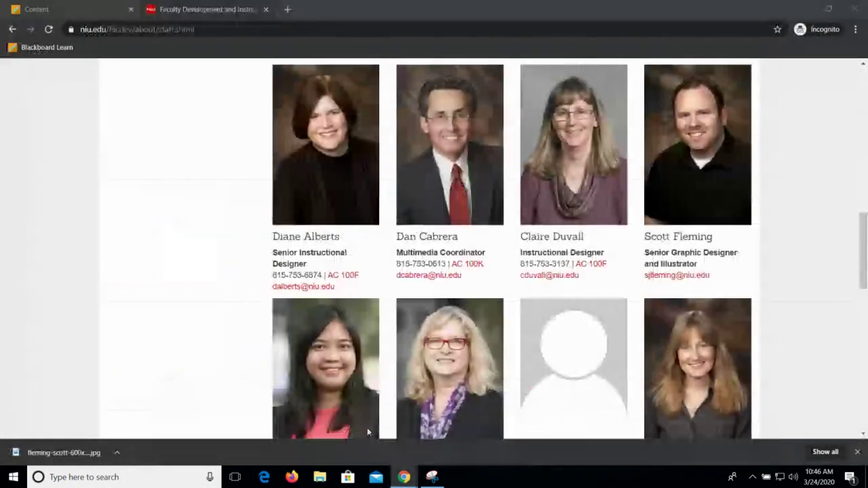
right_click(407, 471)
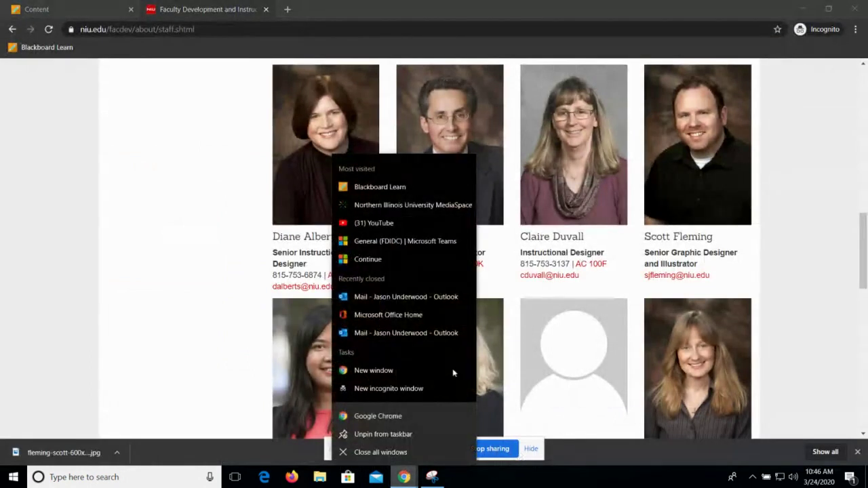
key(Escape)
click(801, 9)
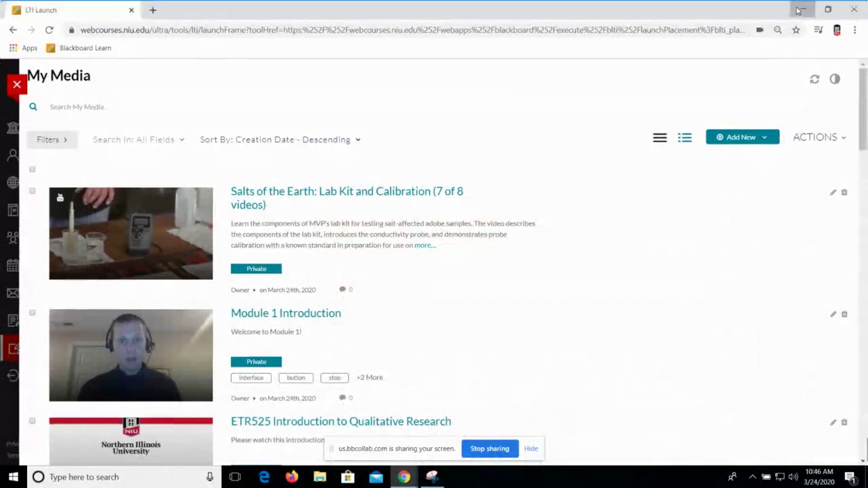
click(801, 9)
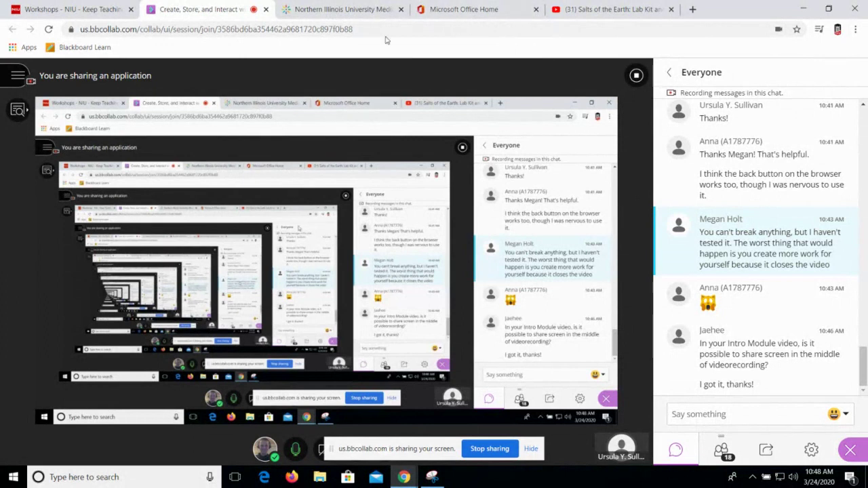
- Open the Blackboard site webcourses.niu.edu in a new browser tab
click(693, 9)
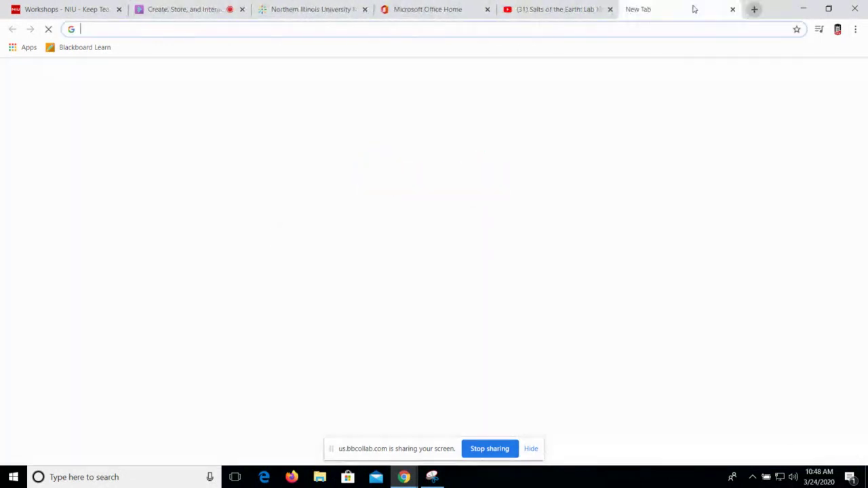
text(webcou)
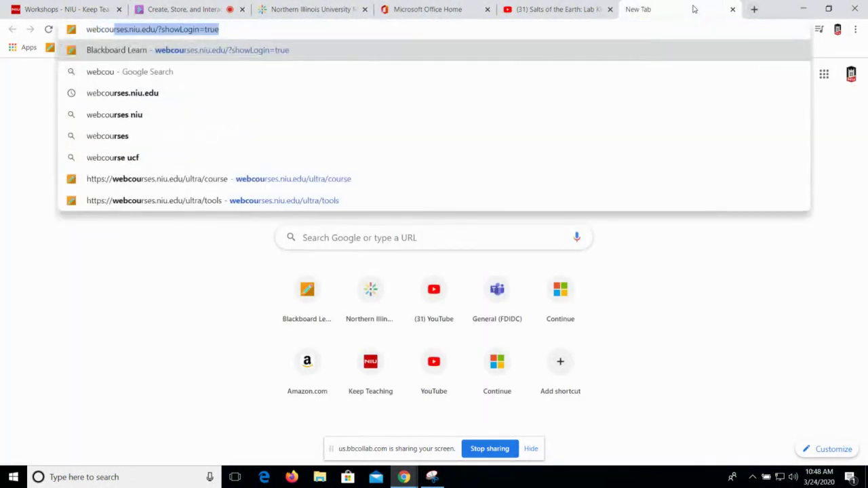
text(ses.ni)
key(BackSpace)
key(BackSpace)
key(BackSpace)
key(BackSpace)
key(BackSpace)
key(BackSpace)
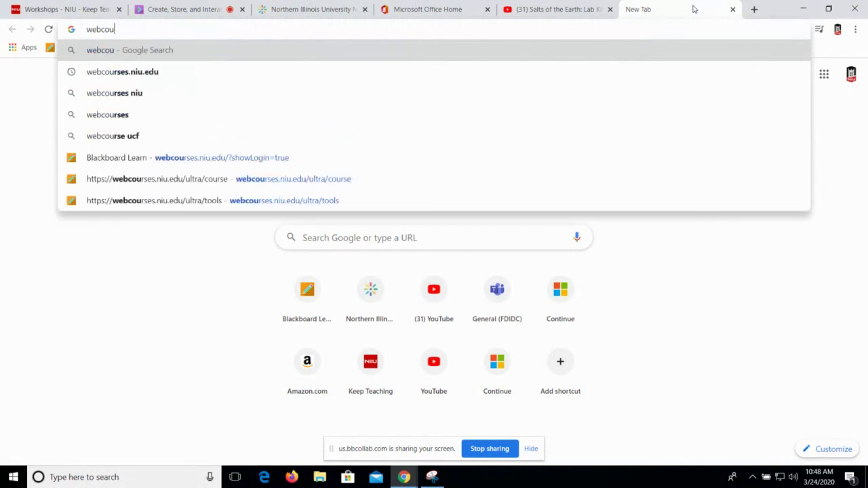
text(rses.niu.edu)
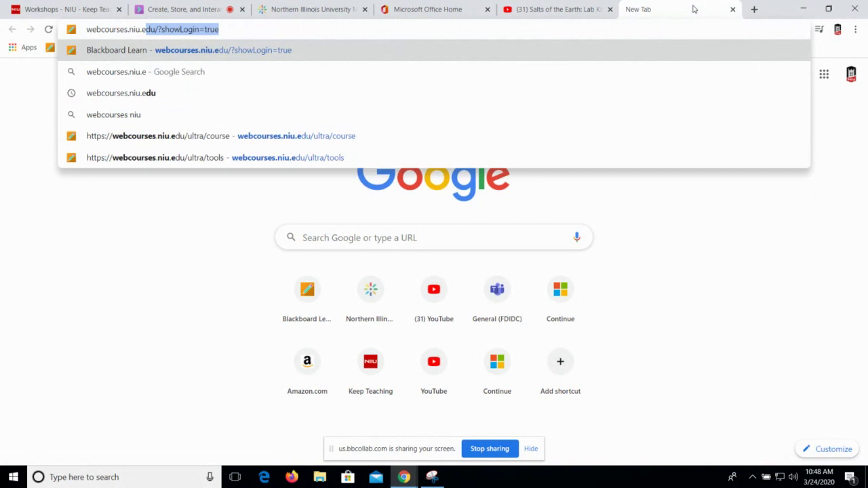
key(Return)
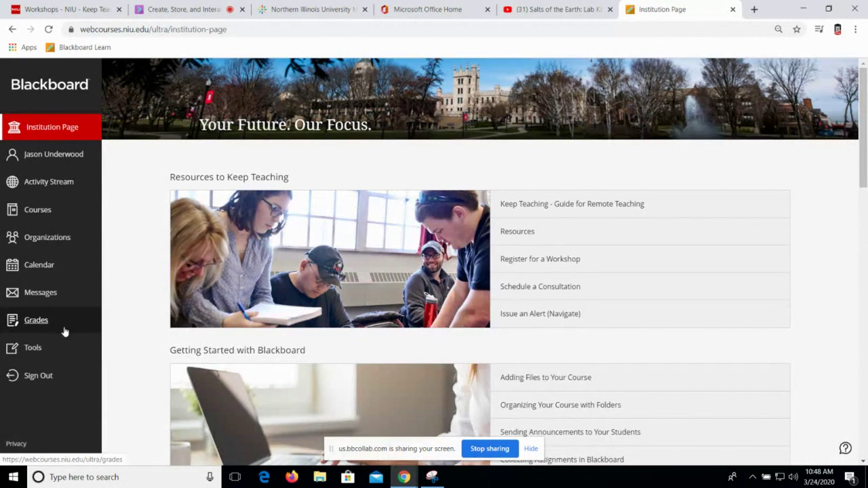
- Search the courses for 888, open SHELL ETT 888 - Original Sandbox and go to its Course Modules
click(38, 210)
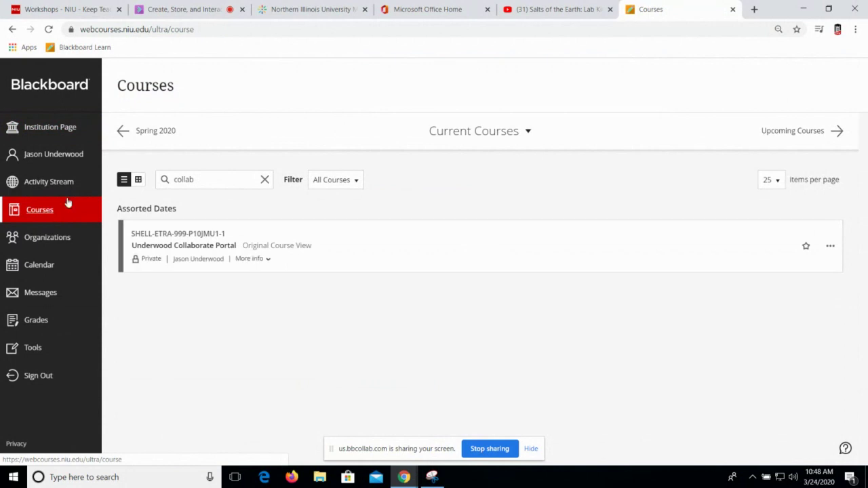
click(265, 180)
text(888)
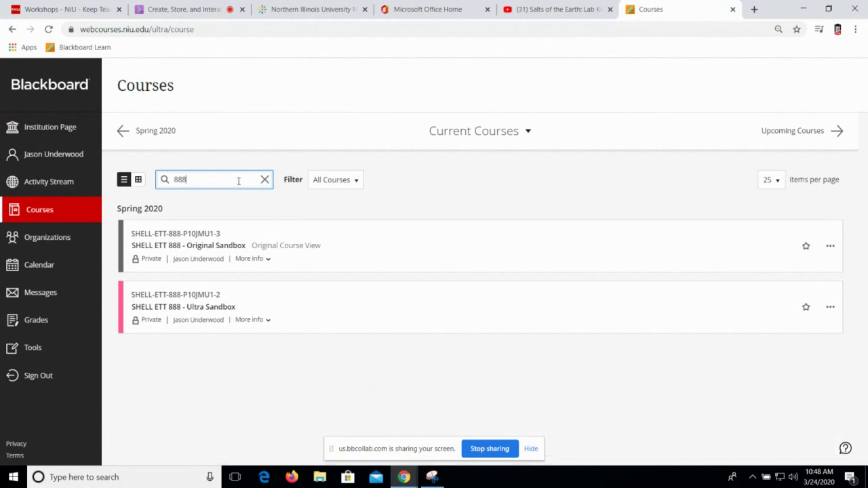
click(215, 246)
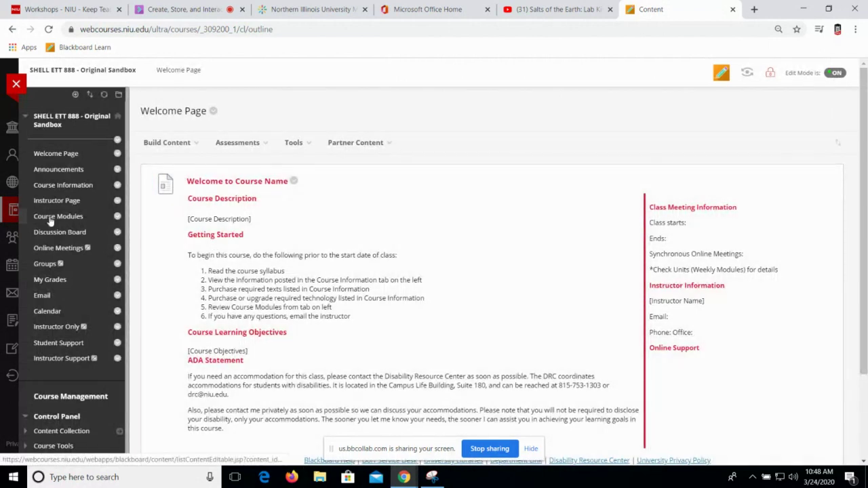
click(51, 218)
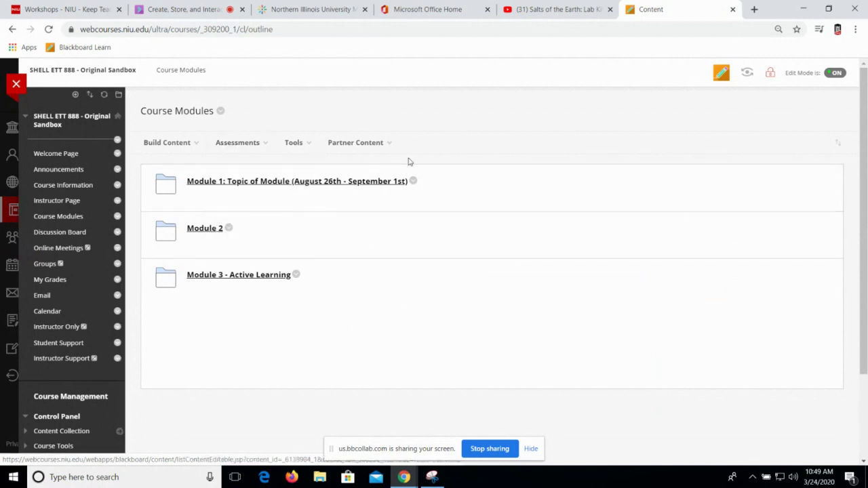
- Switch to the Kaltura My Media window and look through the list of uploaded and published videos
click(406, 477)
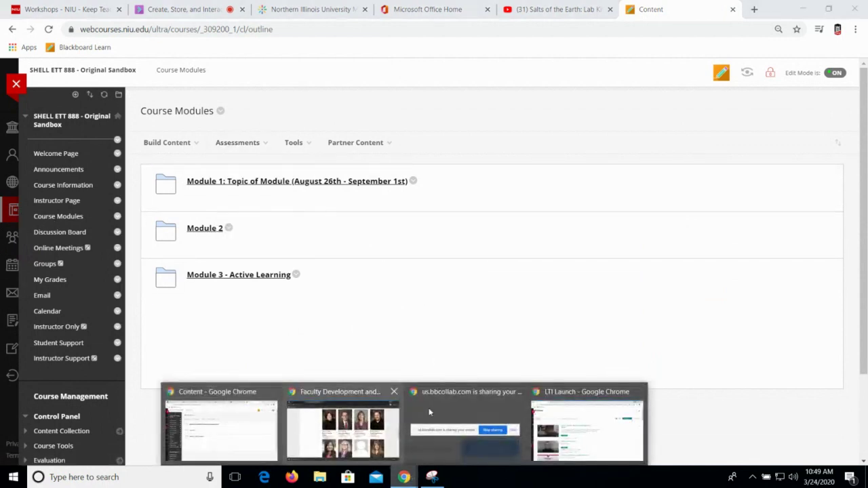
click(573, 416)
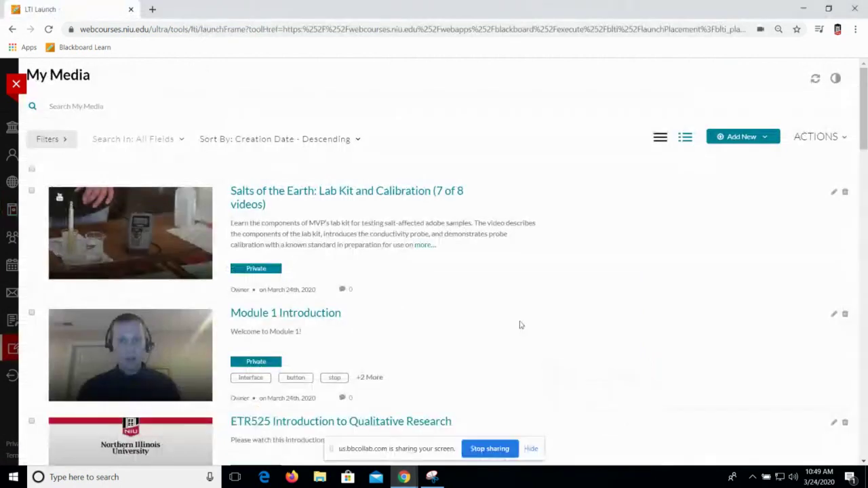
scroll(521, 325, down, 3)
scroll(520, 325, down, 20)
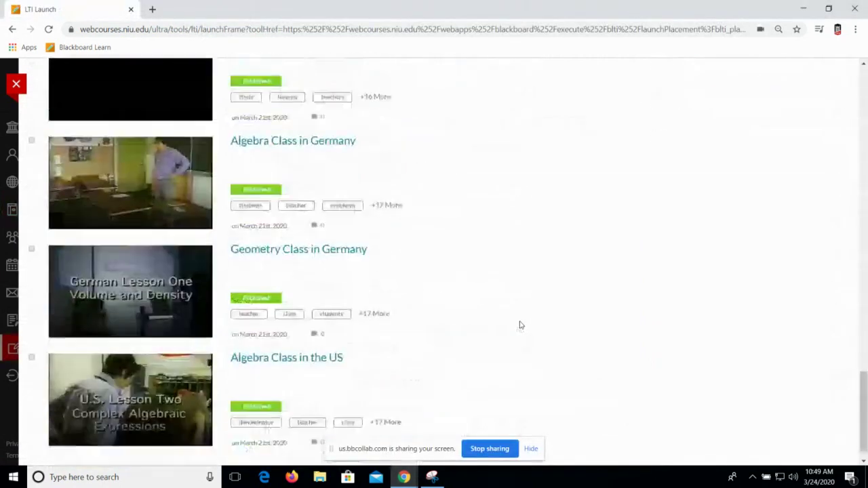
scroll(520, 325, down, 20)
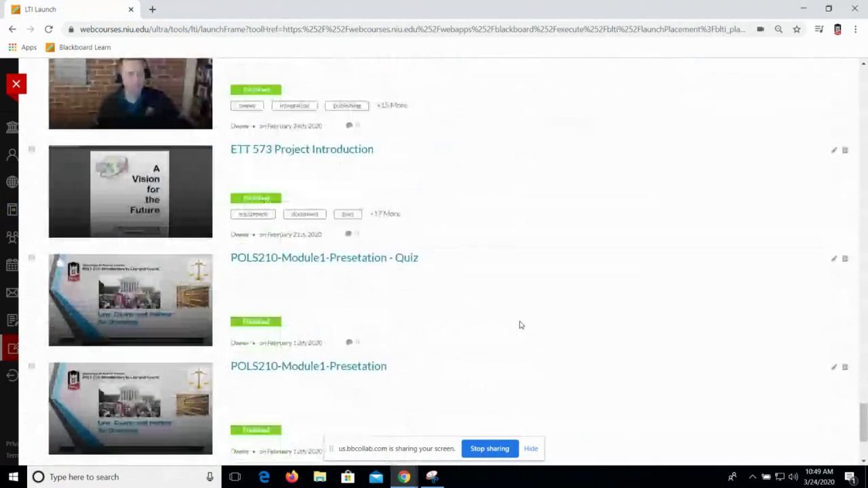
scroll(520, 325, up, 4)
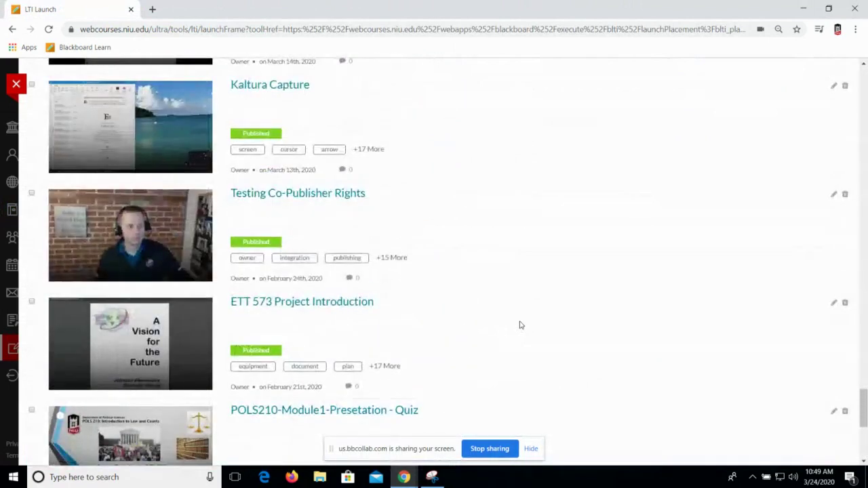
scroll(520, 325, down, 1)
scroll(520, 325, up, 1)
scroll(520, 325, down, 1)
scroll(520, 325, down, 5)
scroll(520, 325, up, 3)
scroll(520, 324, down, 1)
scroll(521, 325, up, 6)
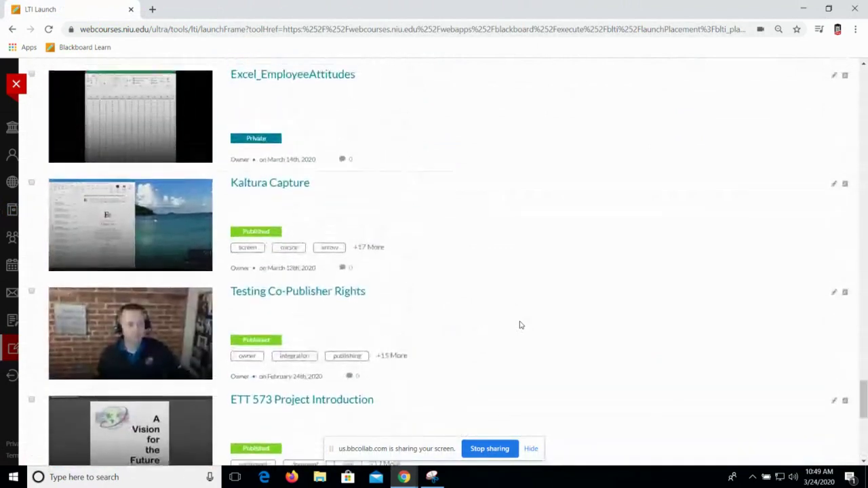
scroll(520, 325, up, 7)
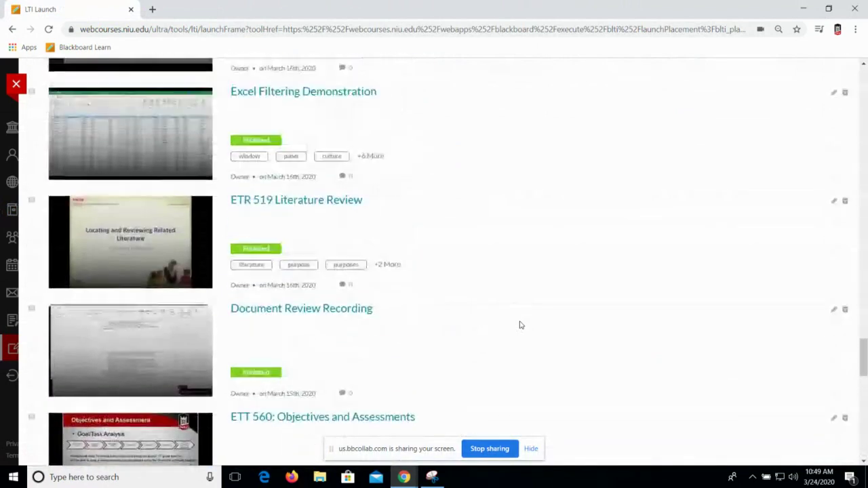
scroll(520, 324, up, 10)
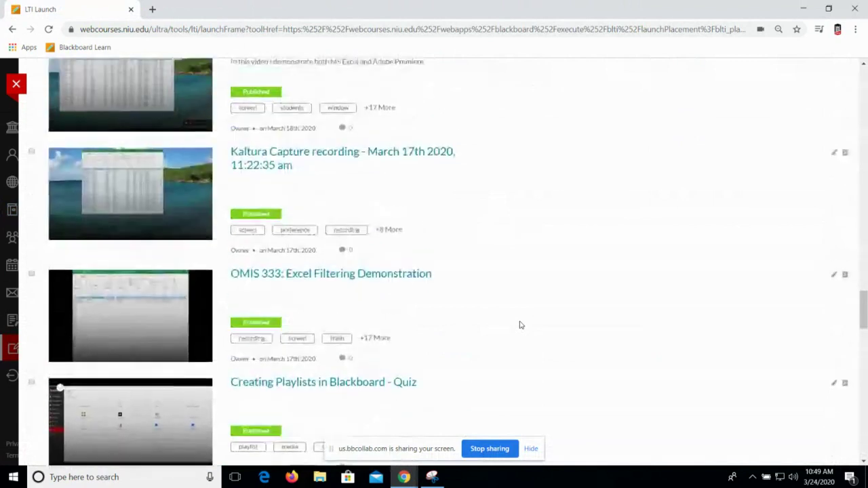
scroll(521, 325, down, 15)
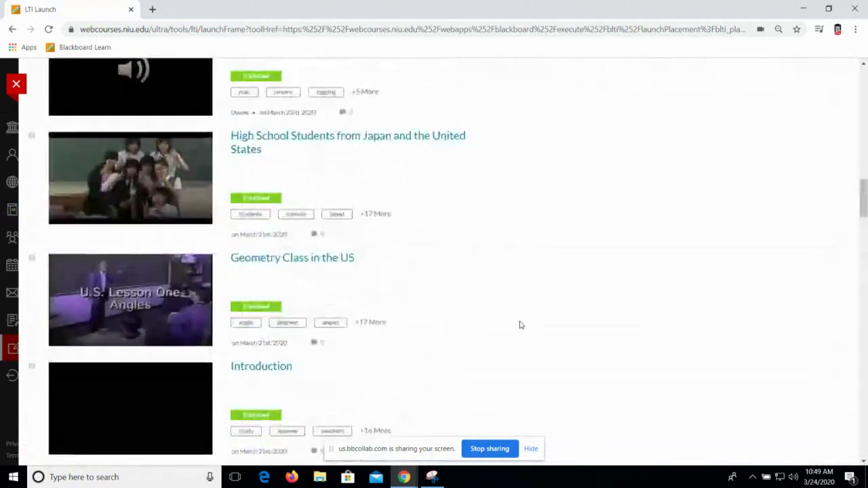
scroll(521, 324, up, 9)
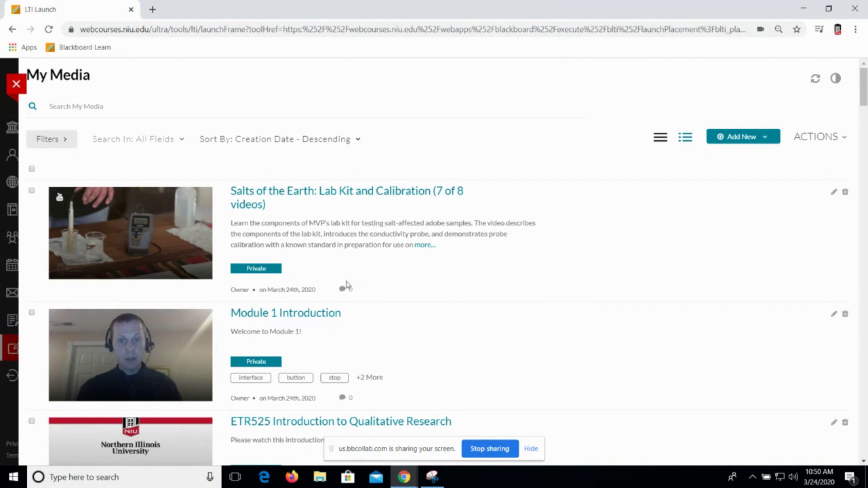
- Leave My Media and open the Course Modules of SHELL ETT 888 - Original Sandbox in the same window
click(404, 477)
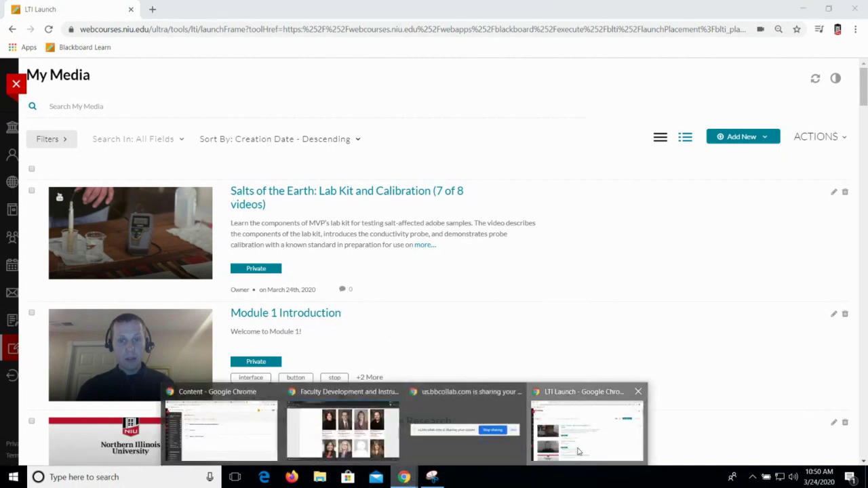
click(578, 453)
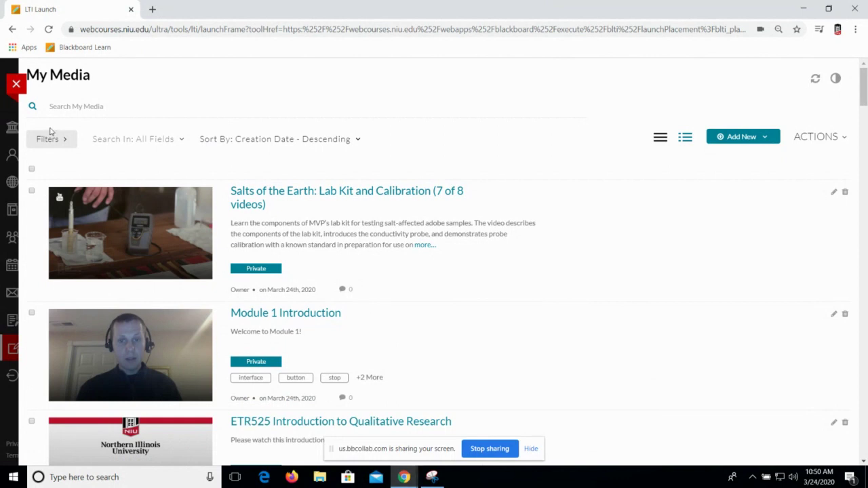
click(16, 83)
click(40, 211)
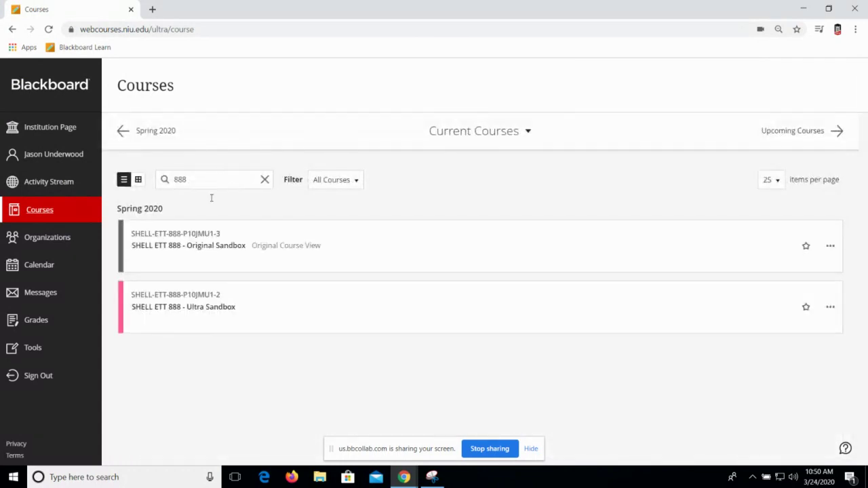
click(195, 247)
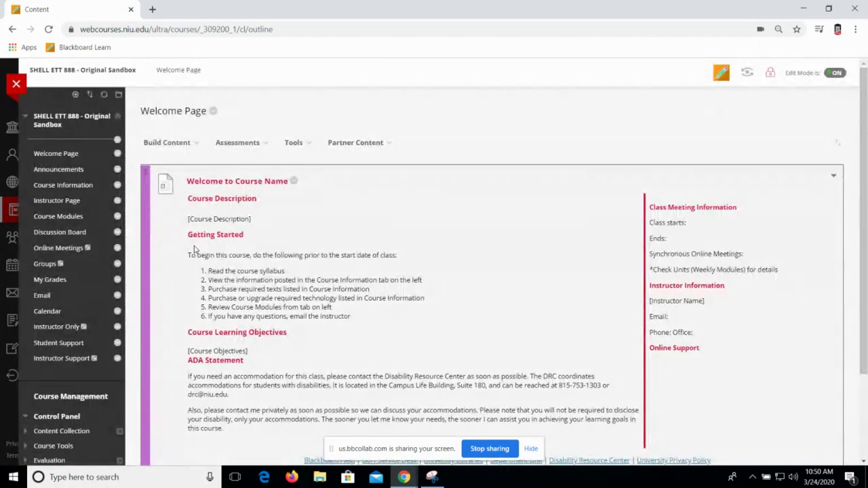
click(64, 217)
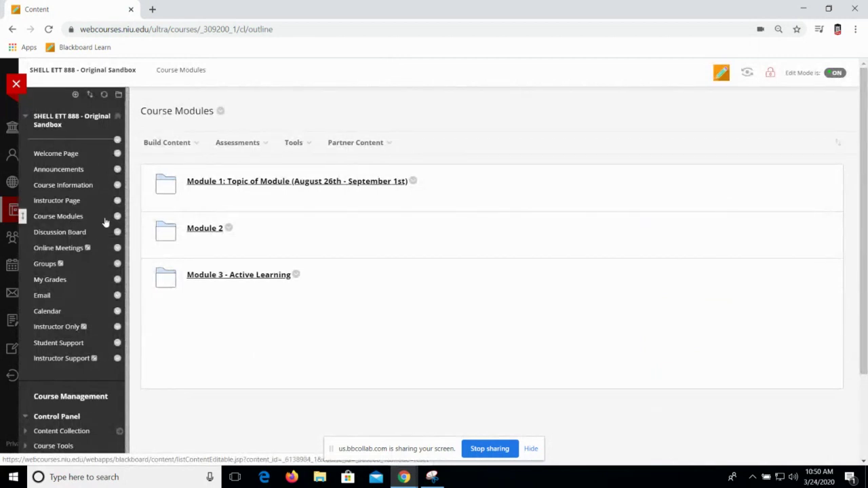
- Add the video "Edited version of TECH 411 Excel" to the Module 2 folder as a Kaltura Embed
click(204, 229)
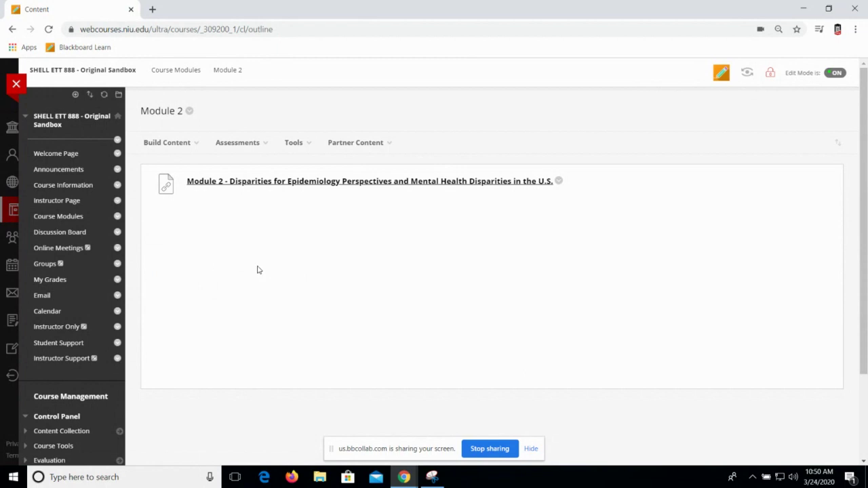
click(178, 146)
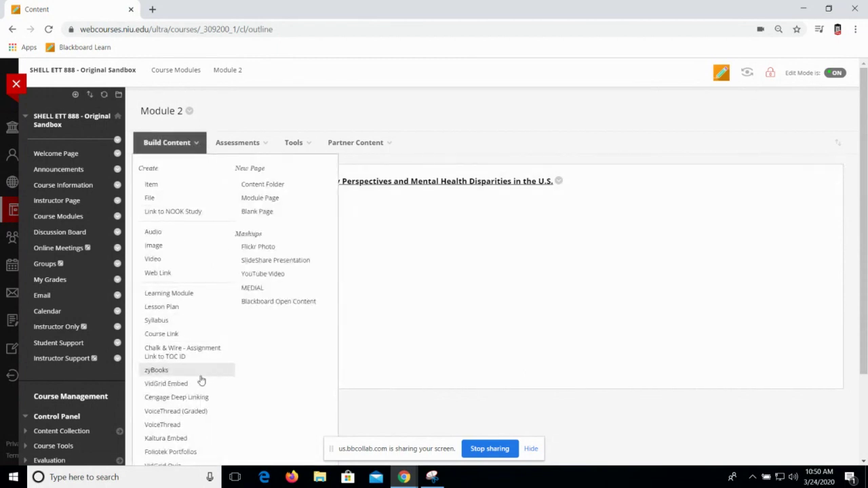
scroll(196, 402, down, 1)
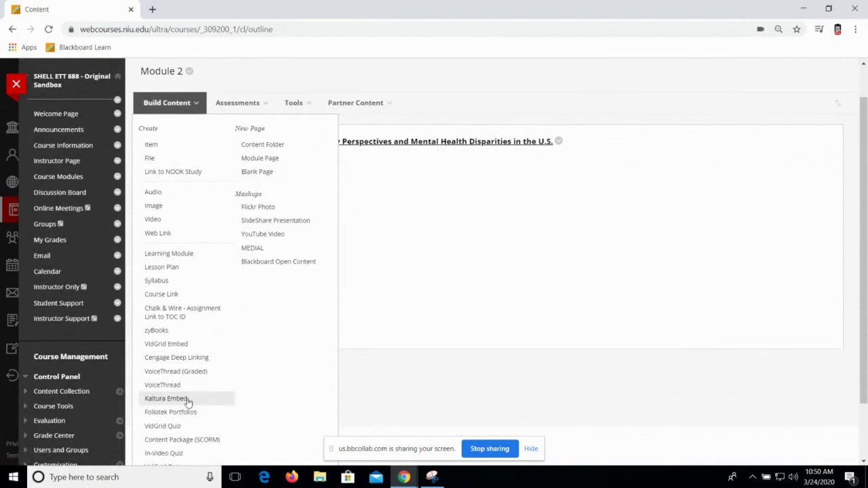
click(189, 402)
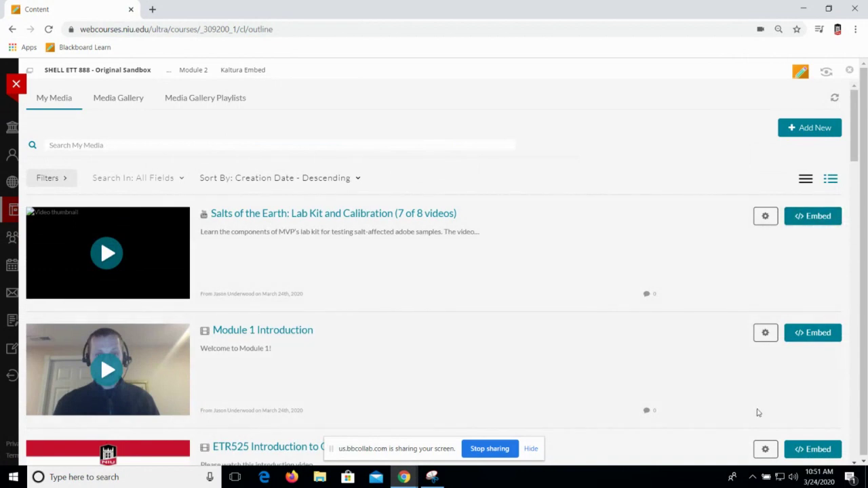
scroll(652, 437, down, 3)
scroll(652, 436, down, 1)
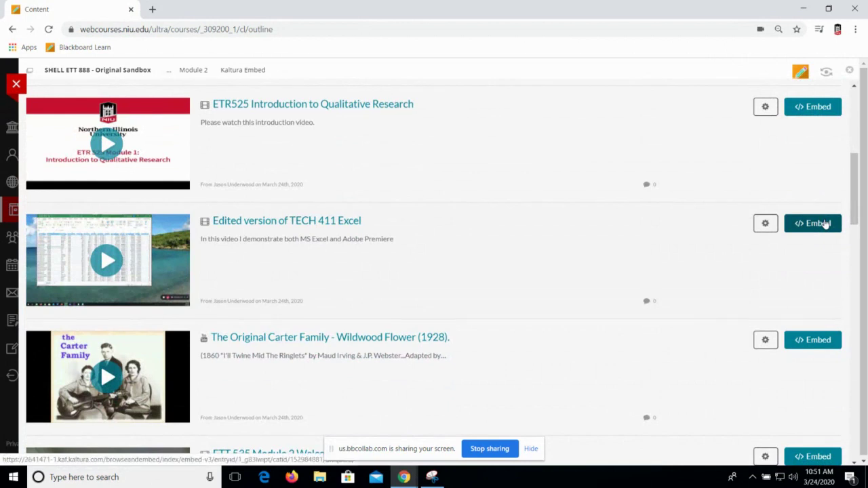
click(826, 224)
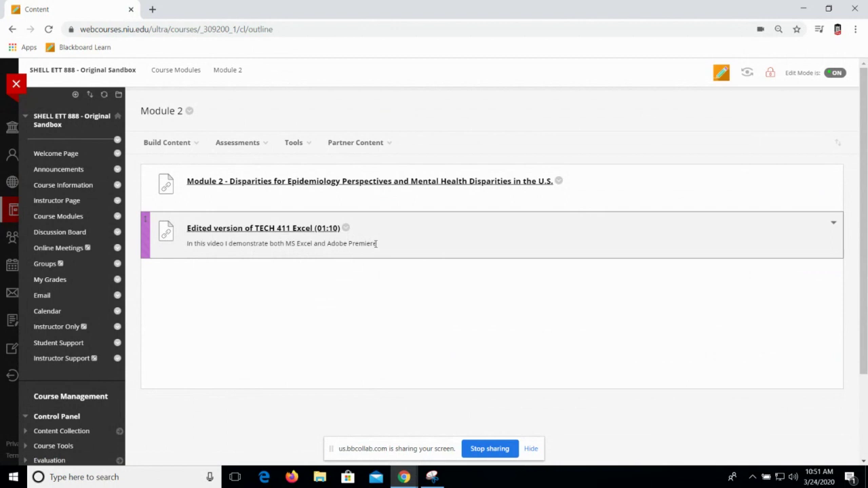
click(346, 229)
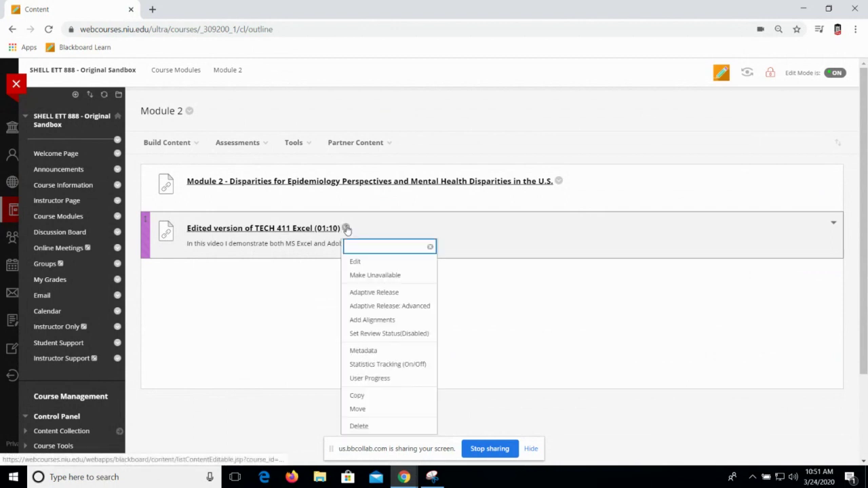
click(286, 271)
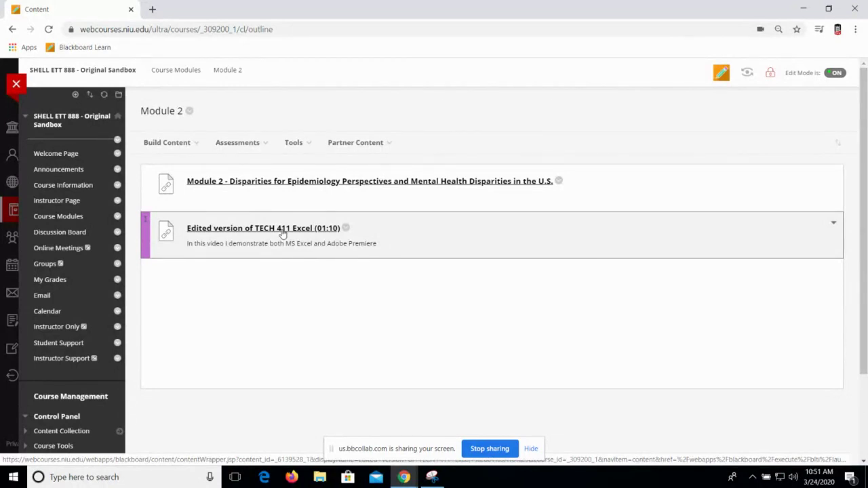
- Start a new content item in Module 2 and name it "Bluegrass Video"
click(172, 148)
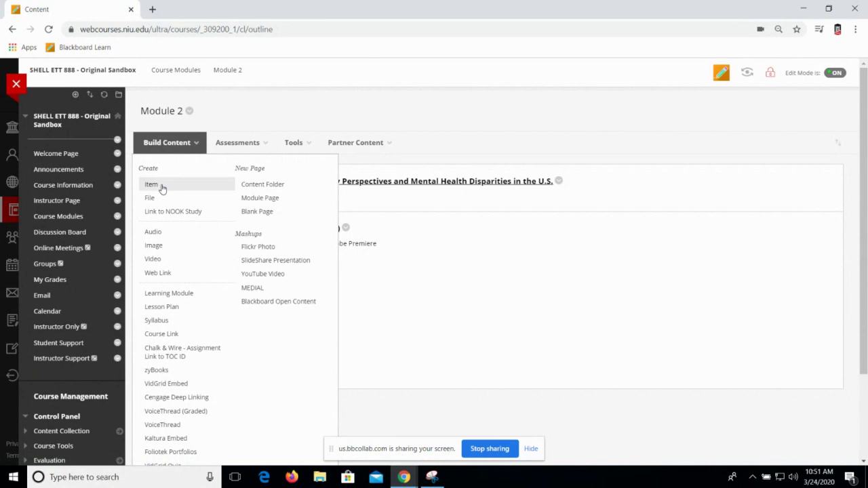
click(152, 184)
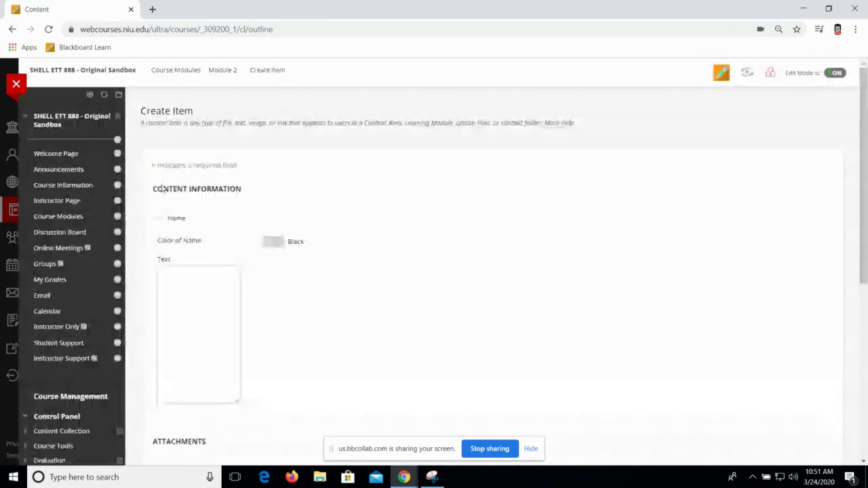
click(303, 219)
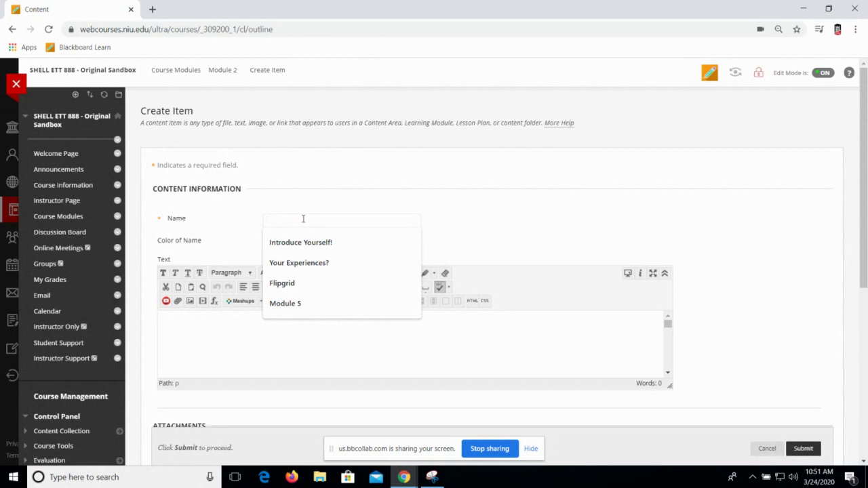
text(Kalt)
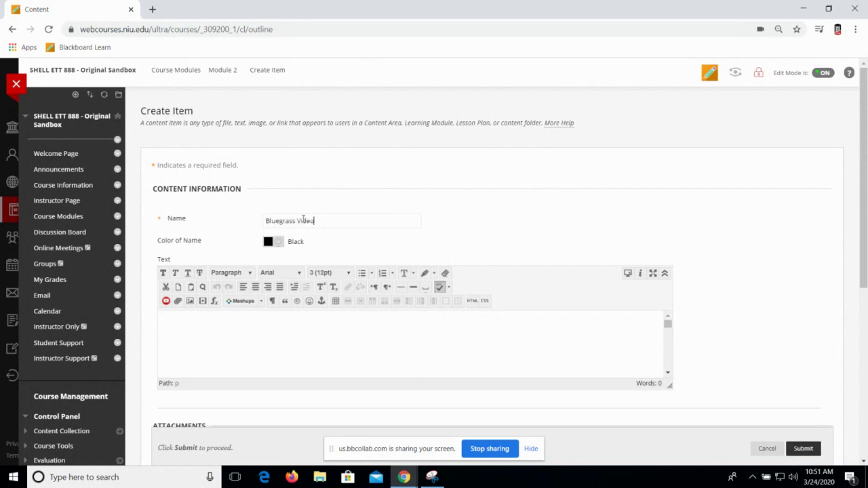
- Embed the Kaltura video "The Original Carter Family - Wildwood Flower (1928)." in the item's text and submit the item
click(422, 328)
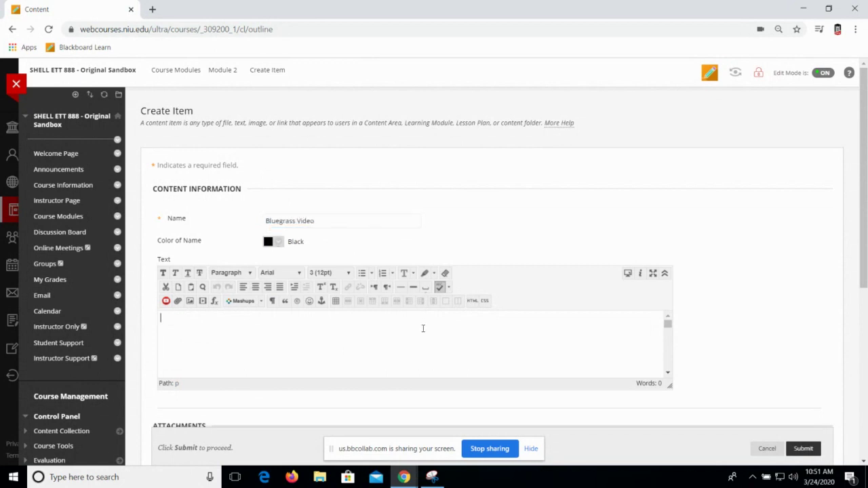
click(264, 309)
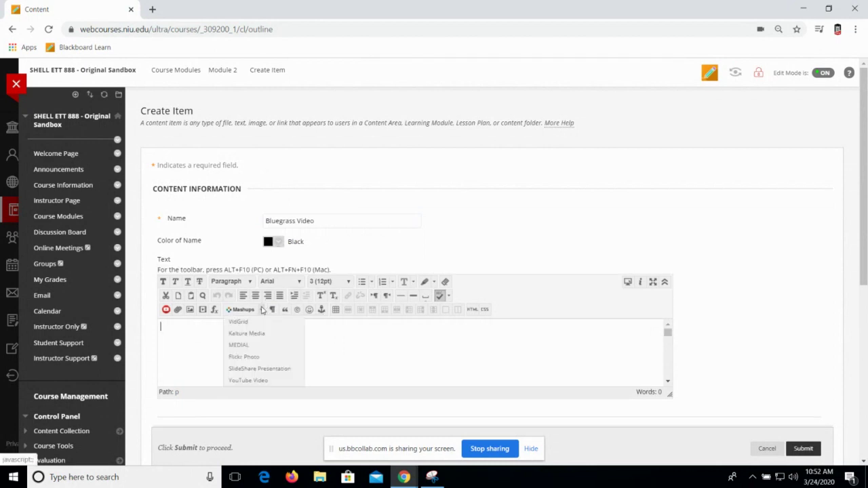
click(261, 335)
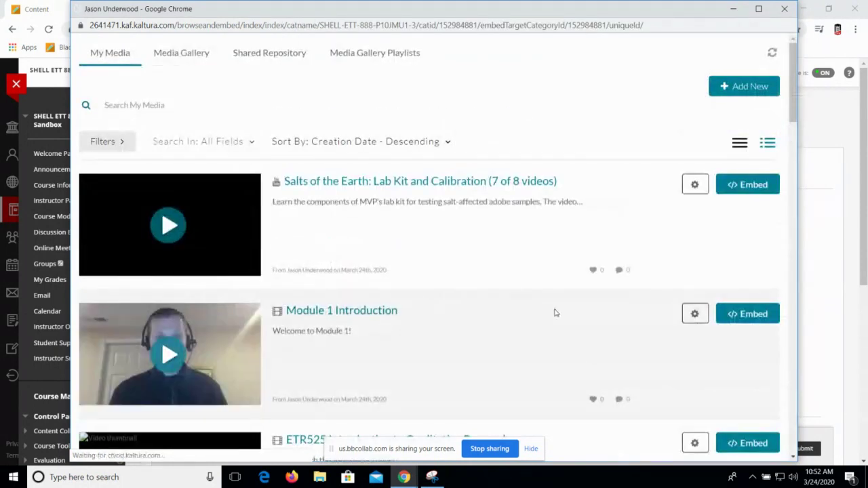
scroll(555, 313, down, 5)
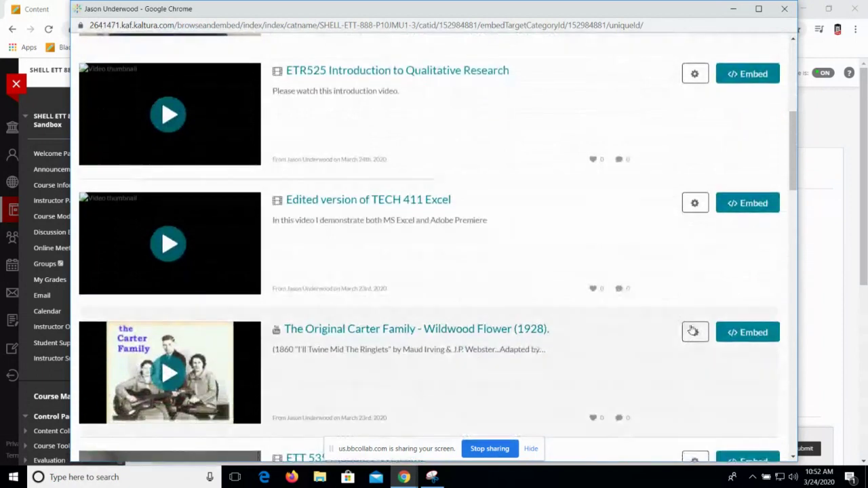
click(738, 339)
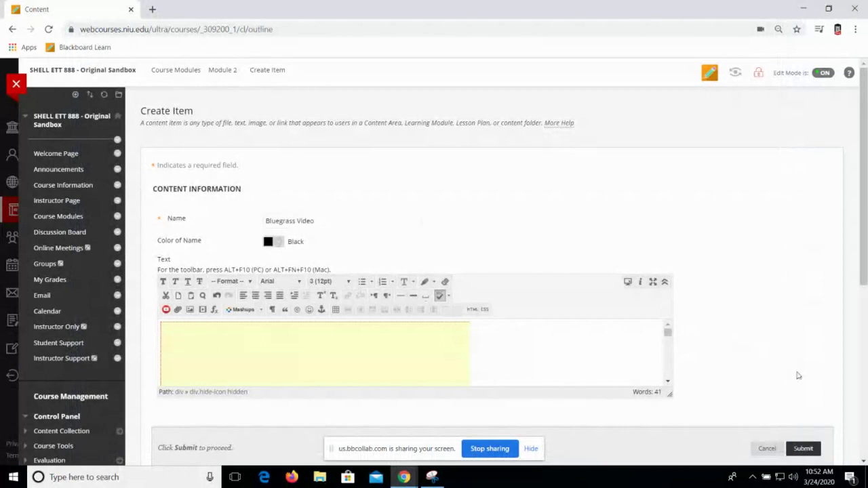
click(806, 451)
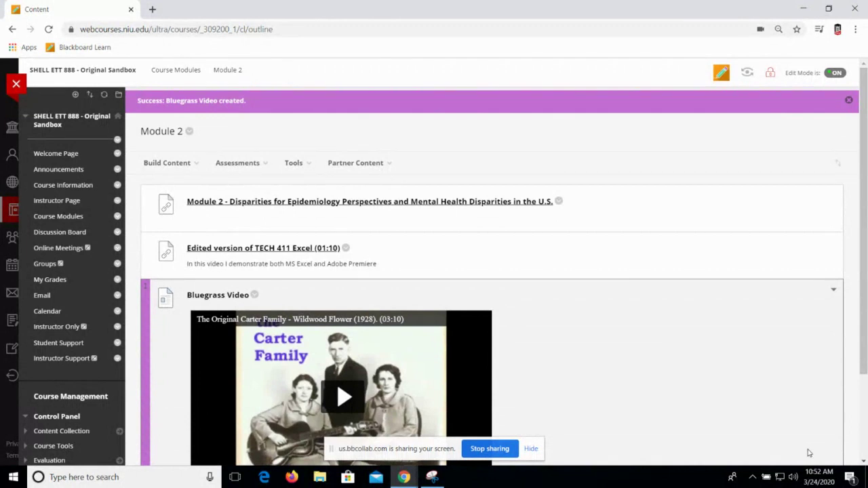
scroll(707, 408, down, 2)
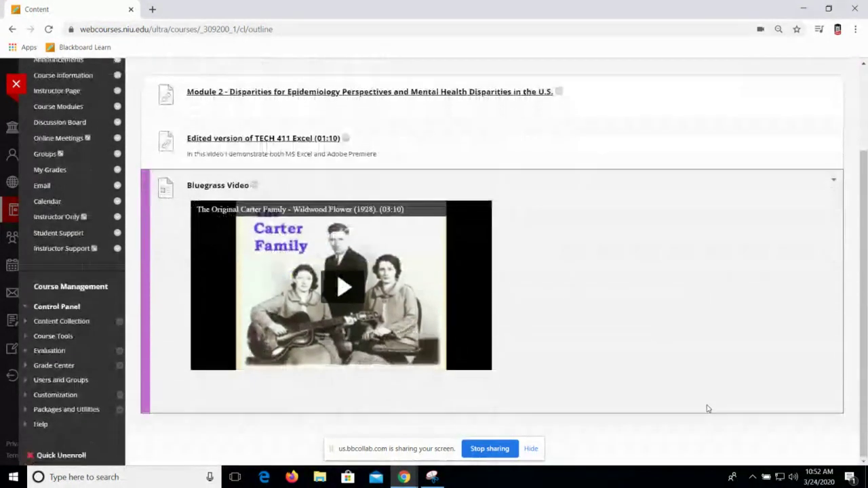
scroll(707, 408, up, 1)
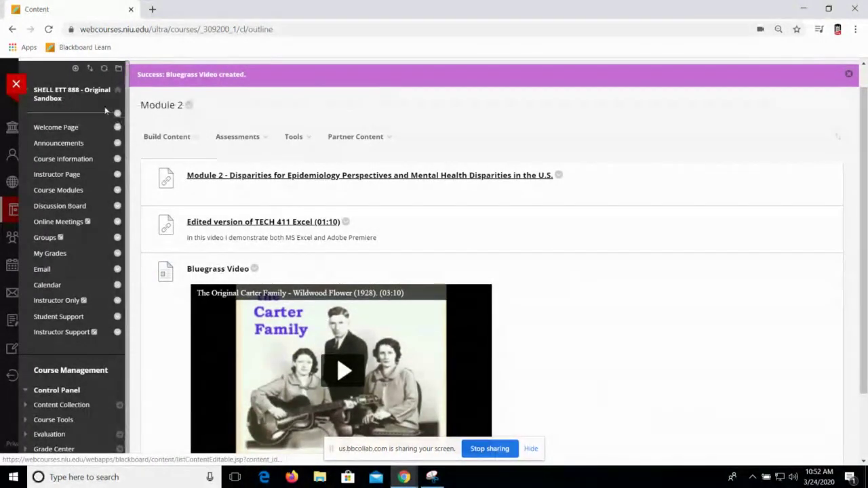
click(166, 136)
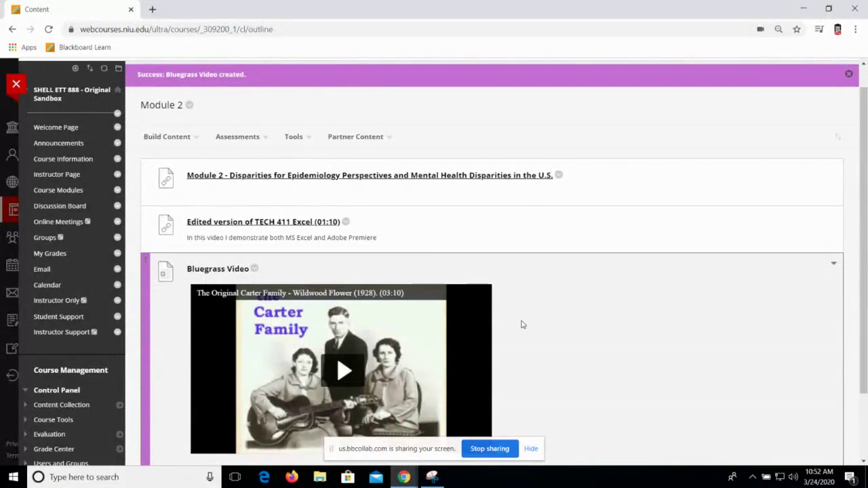
- Leave this course, open SHELL ETT 888 - Ultra Sandbox and expand the Module 1 - Topic of Module folder
click(16, 85)
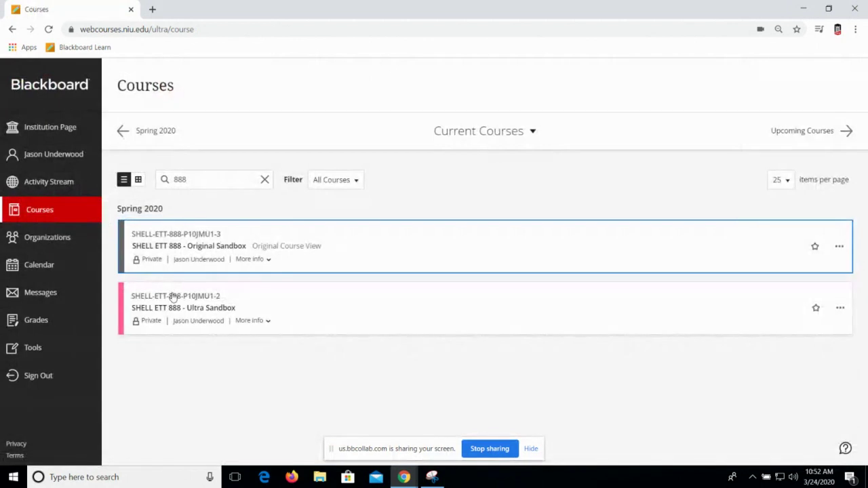
click(181, 312)
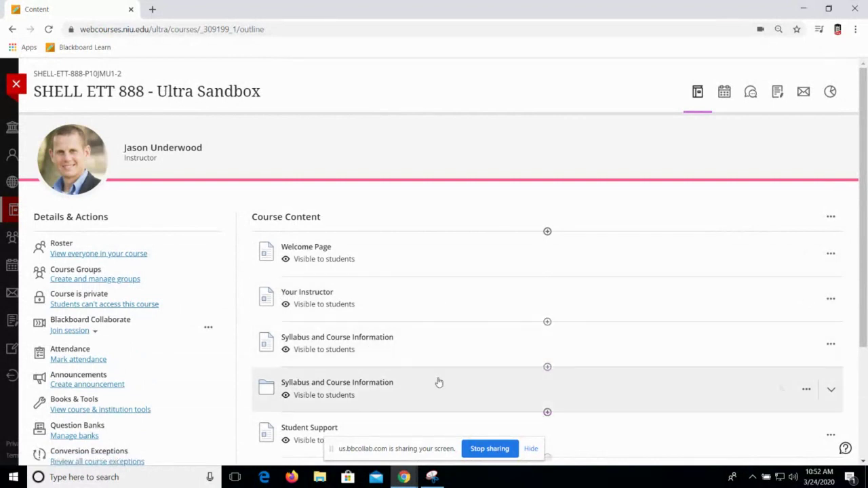
scroll(438, 382, down, 3)
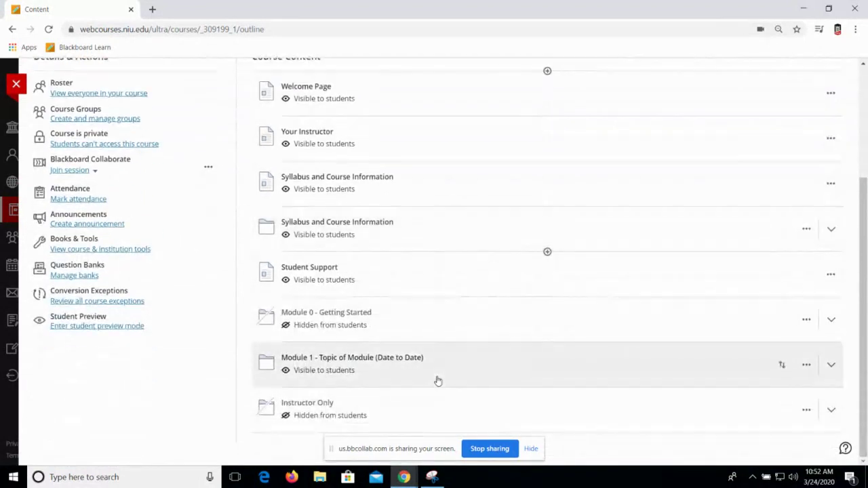
click(380, 362)
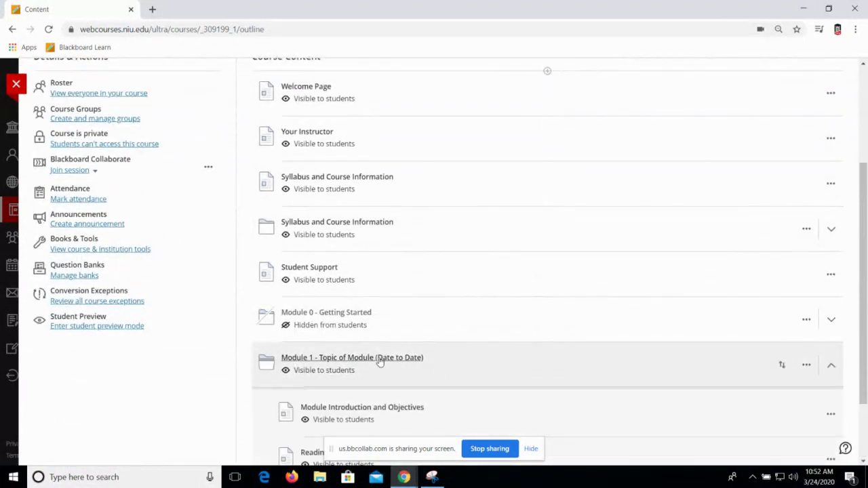
scroll(380, 362, down, 4)
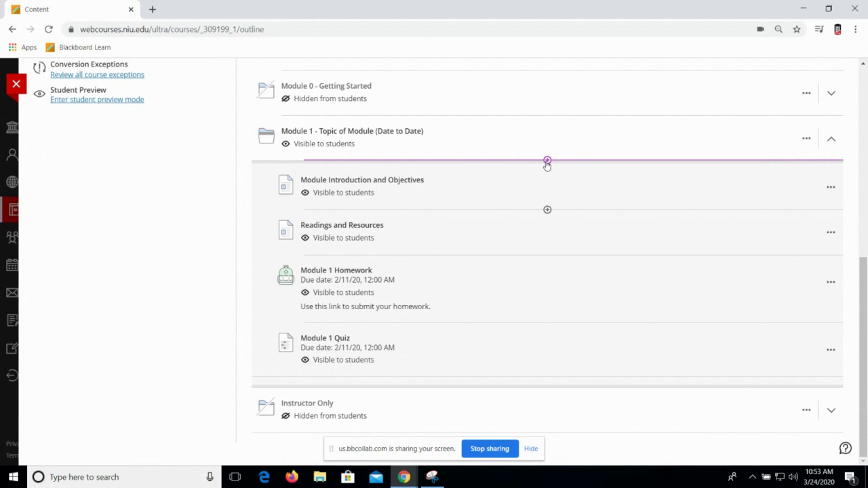
click(547, 162)
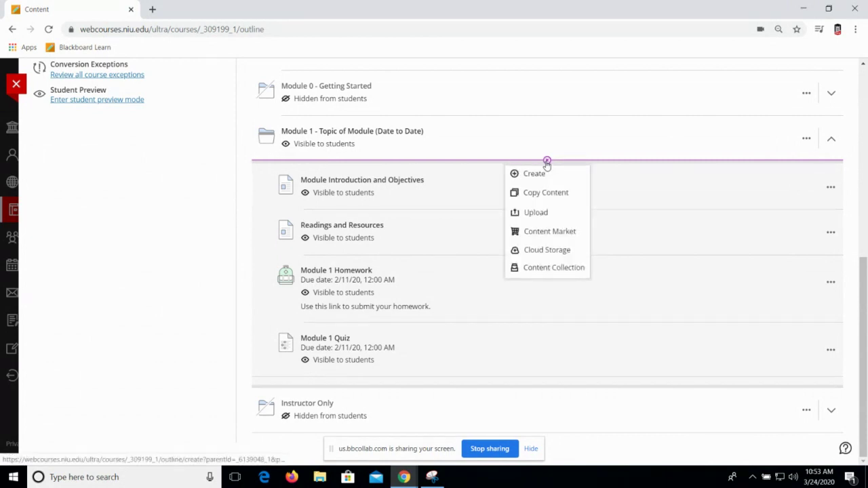
click(489, 196)
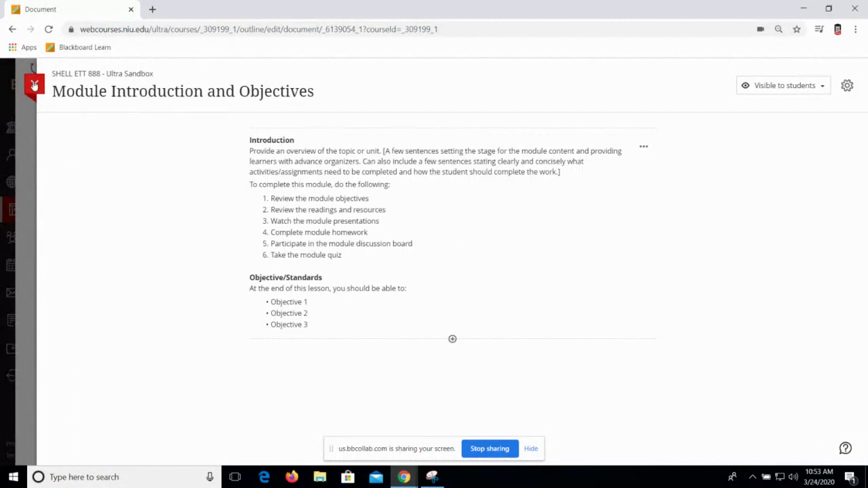
click(33, 84)
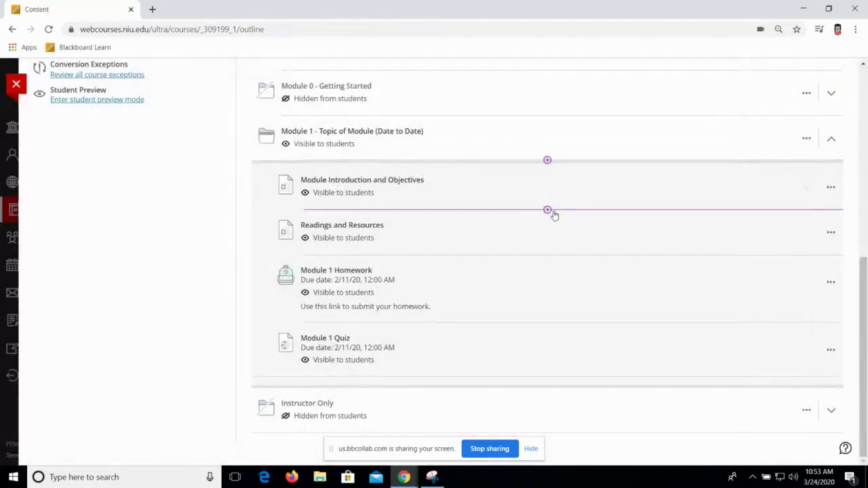
- Add the video "Module 1 Introduction" below Module Introduction and Objectives, using Kaltura Embed from the Content Market
click(547, 211)
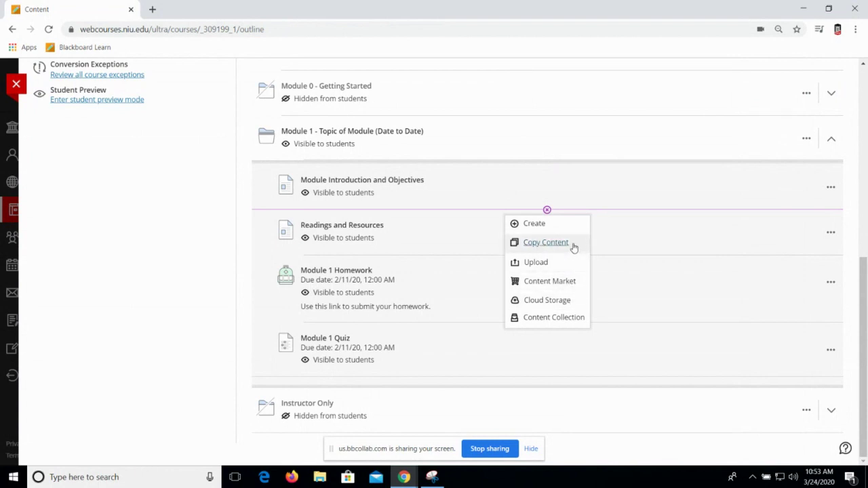
click(581, 282)
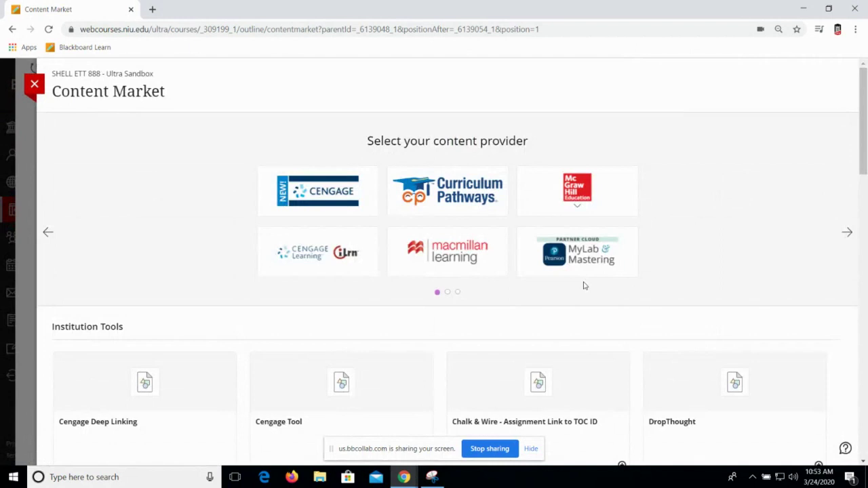
scroll(583, 284, down, 3)
scroll(583, 285, down, 3)
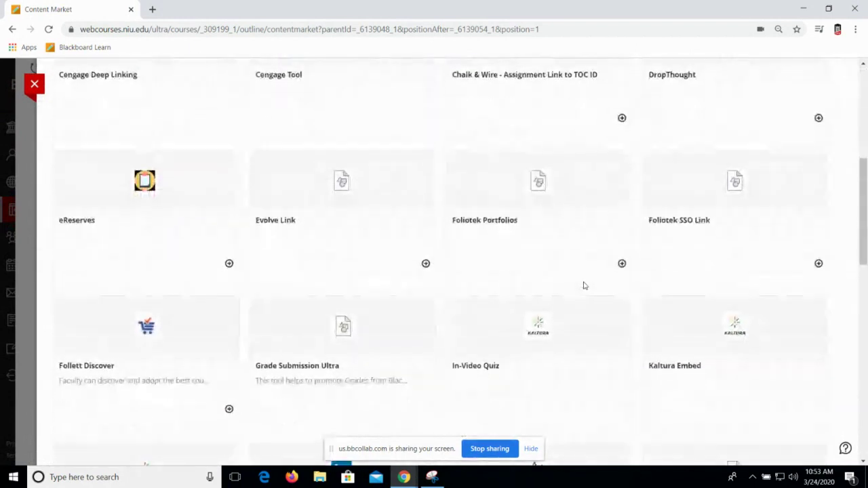
scroll(583, 286, down, 1)
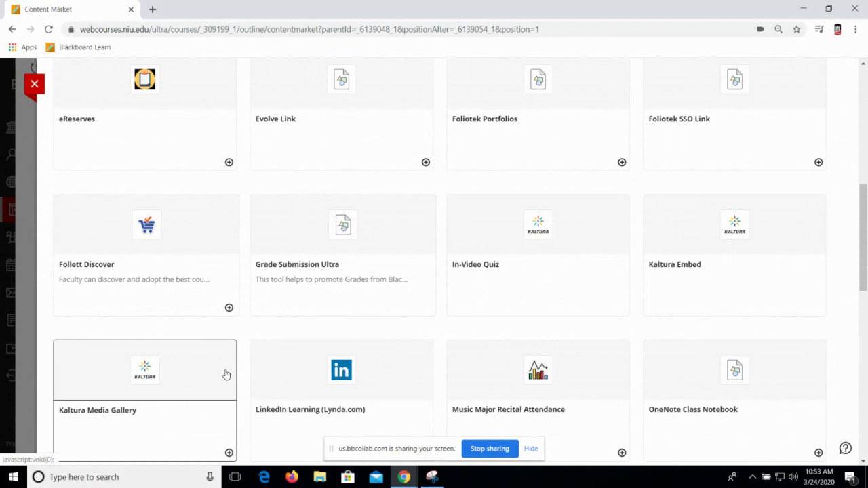
click(757, 240)
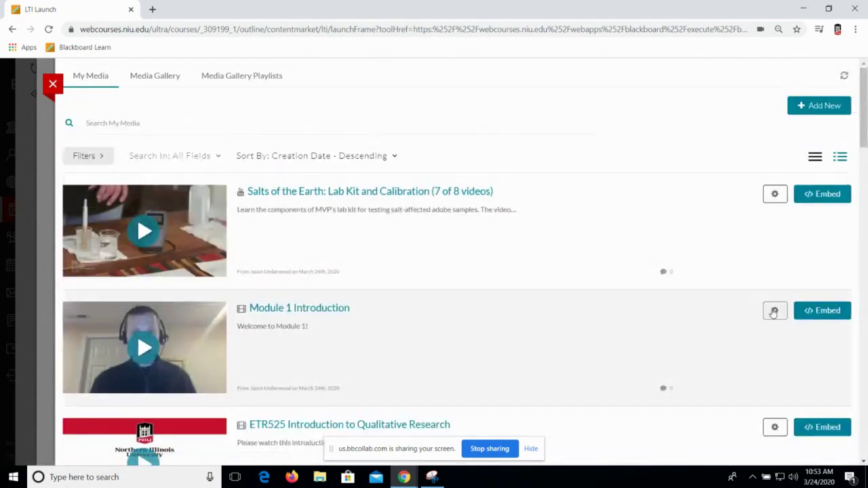
click(818, 313)
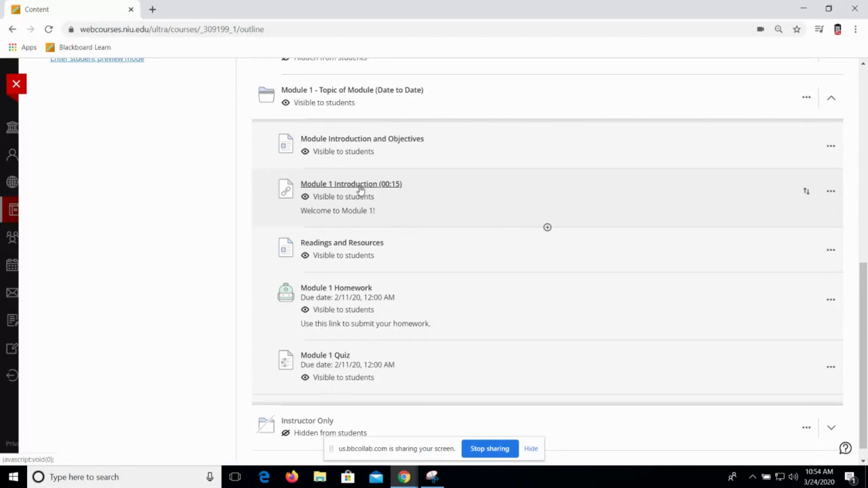
scroll(405, 253, up, 3)
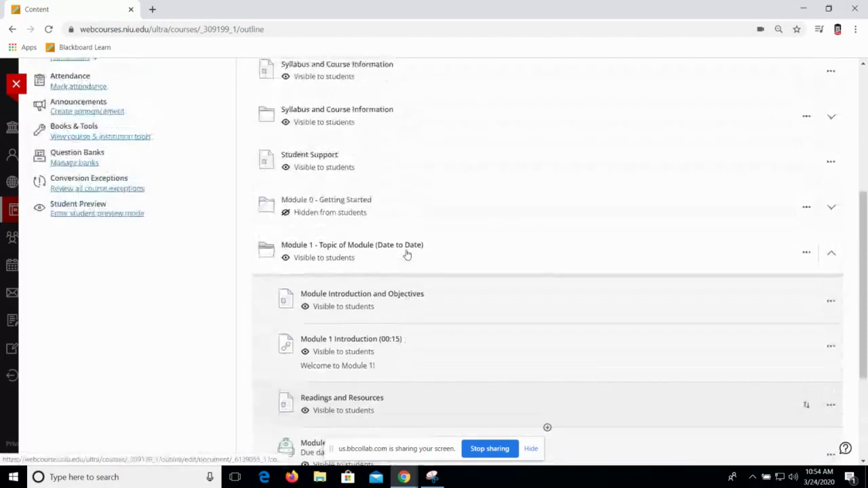
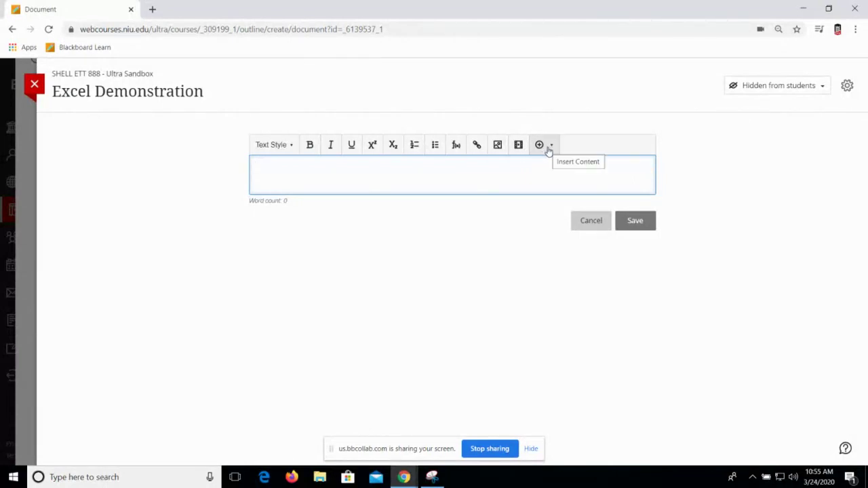
- Embed the Kaltura video "OMIS 333: Excel Filtering Demonstration" in the Excel Demonstration document as an LTI item and save the content
click(549, 150)
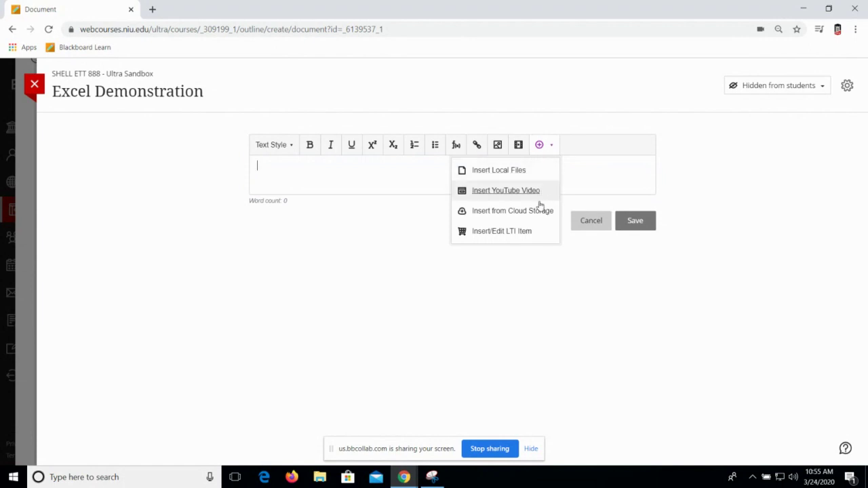
click(532, 232)
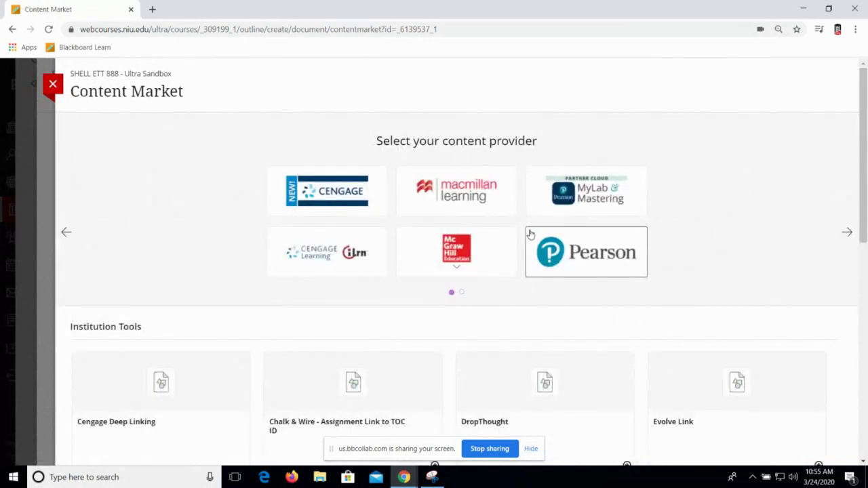
scroll(531, 235, down, 4)
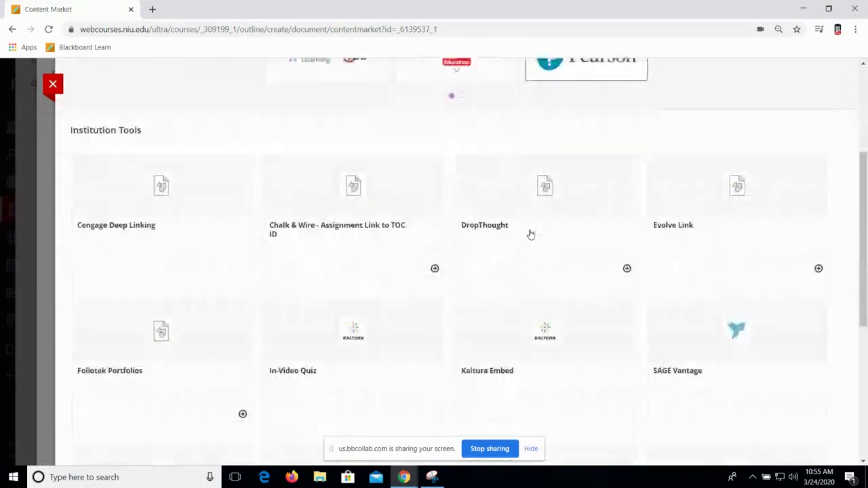
scroll(530, 235, down, 2)
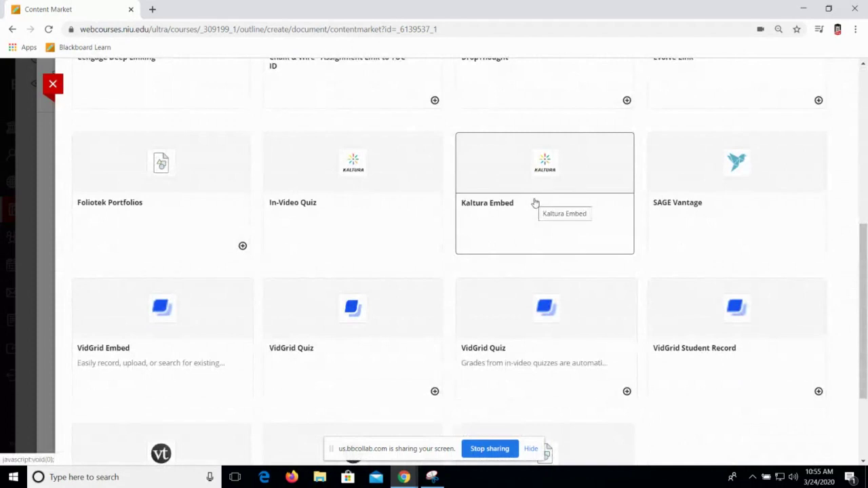
click(537, 200)
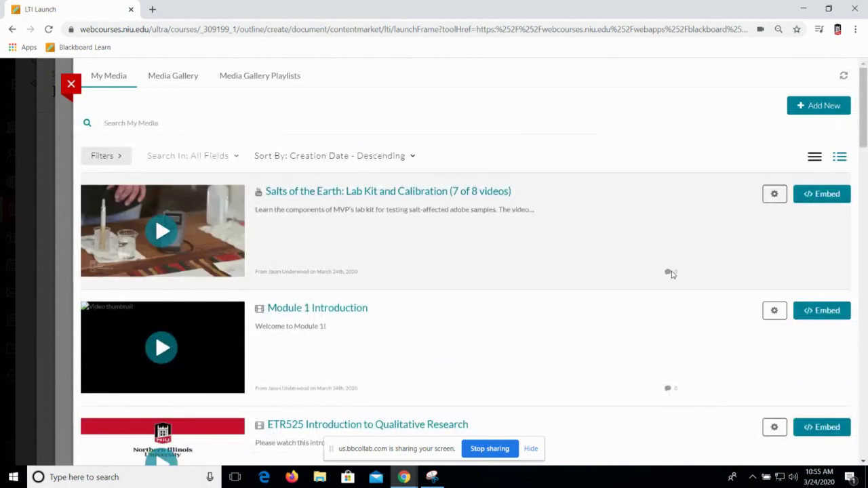
scroll(672, 301, down, 10)
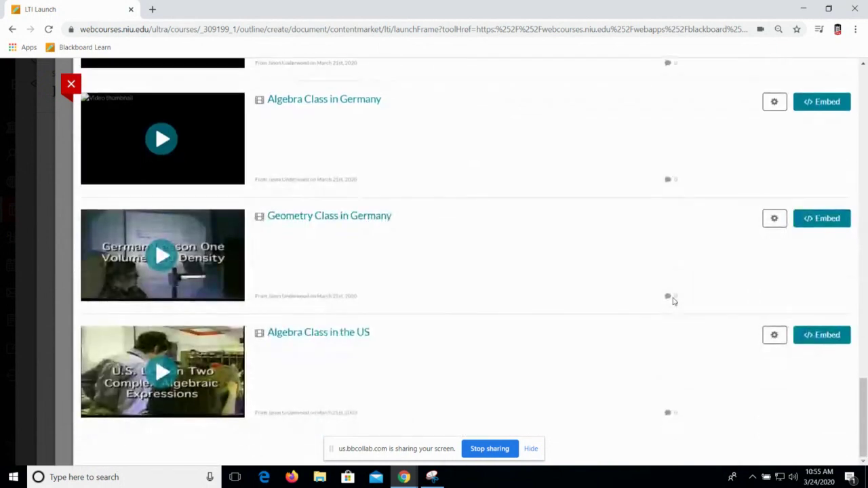
scroll(674, 302, down, 10)
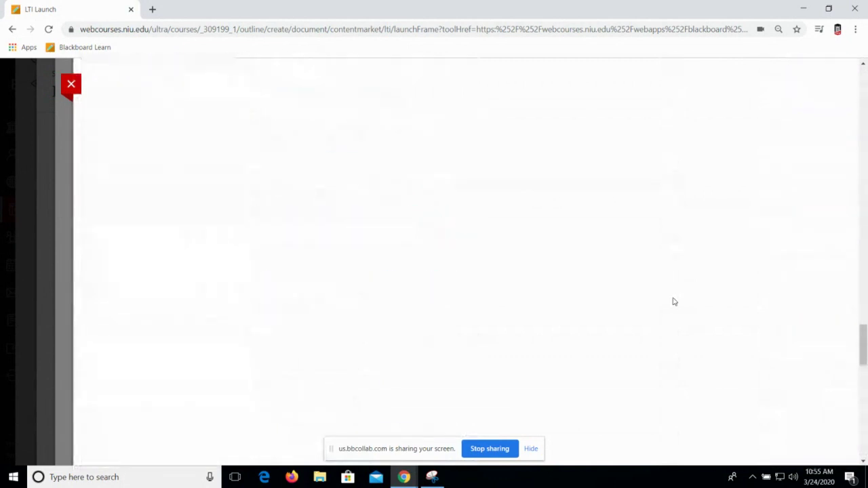
scroll(675, 301, up, 3)
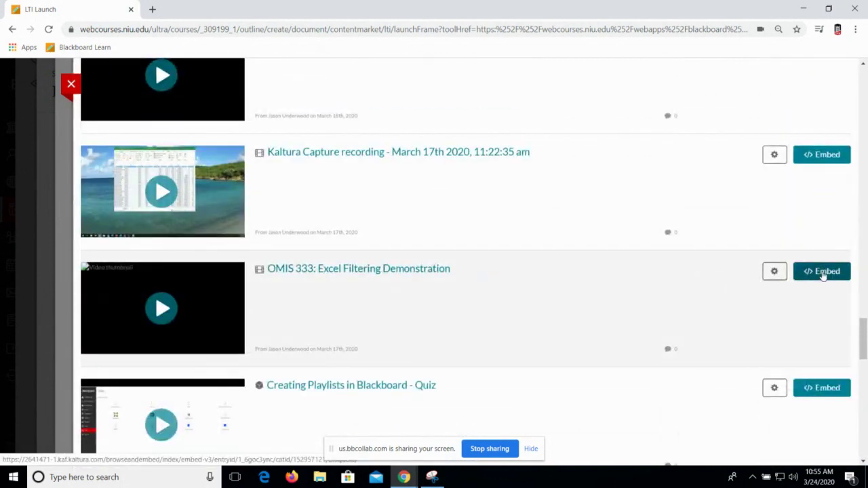
click(822, 272)
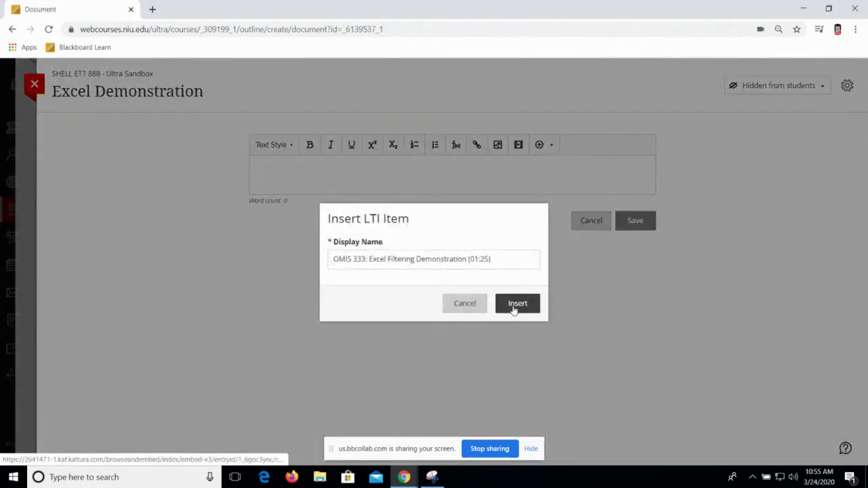
click(512, 304)
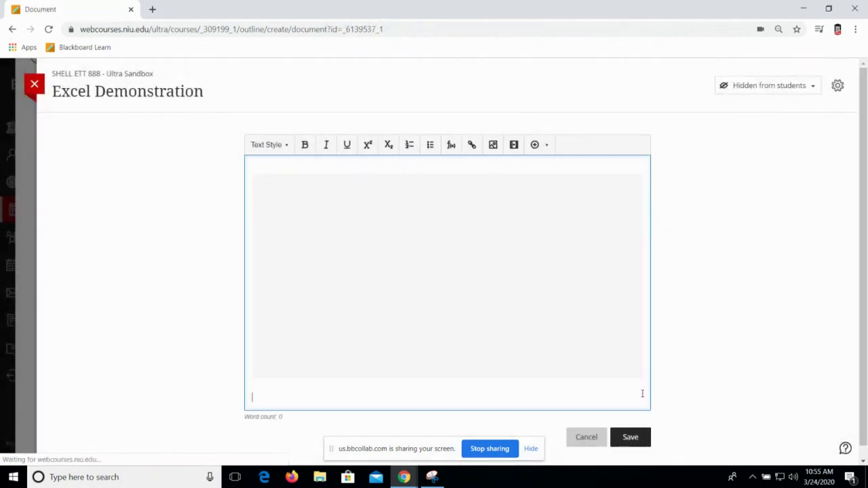
click(630, 438)
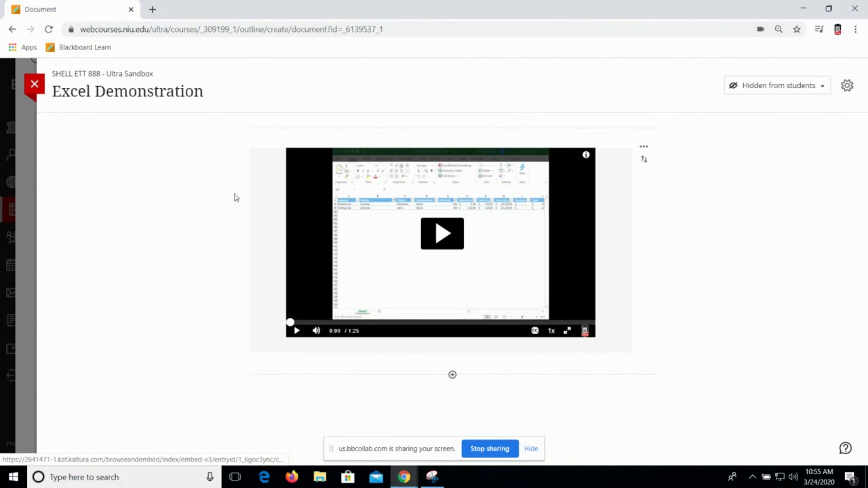
- Close the document, leave the Ultra course and open Kaltura My Media from the Blackboard tools
click(36, 83)
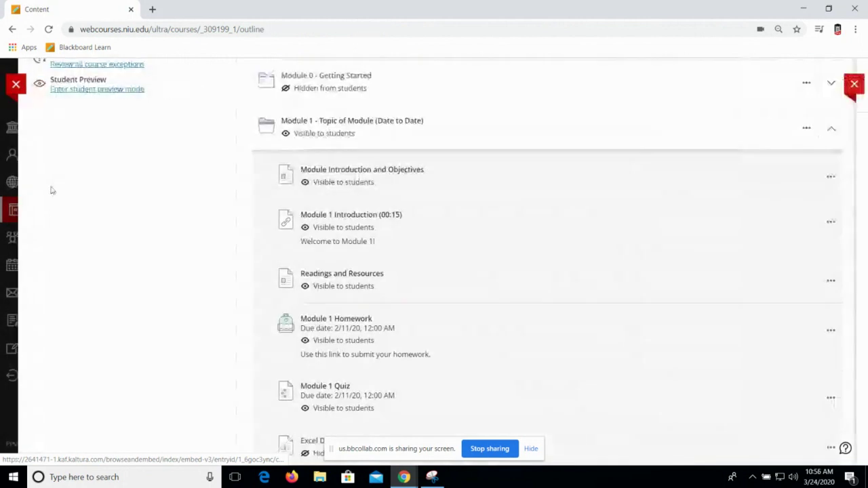
click(15, 84)
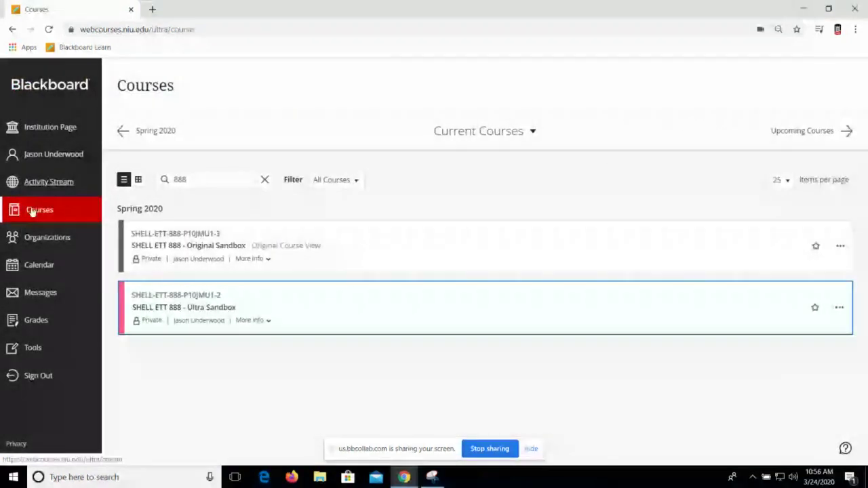
click(41, 346)
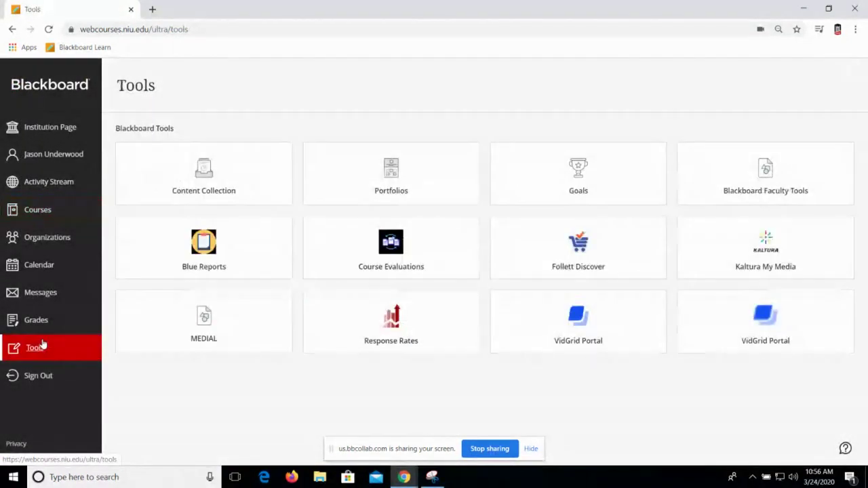
click(778, 239)
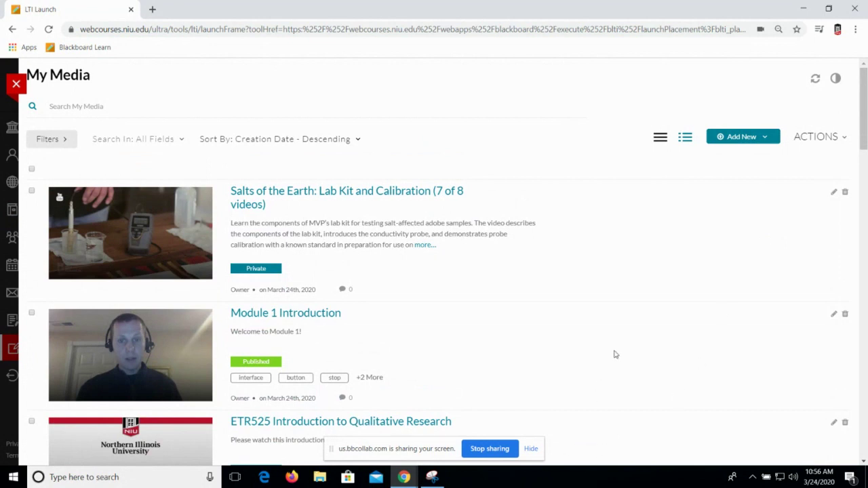
click(753, 140)
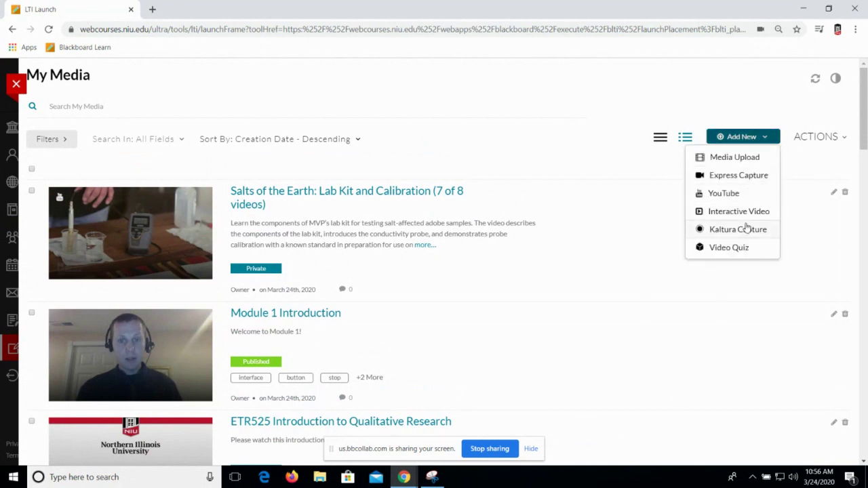
click(744, 257)
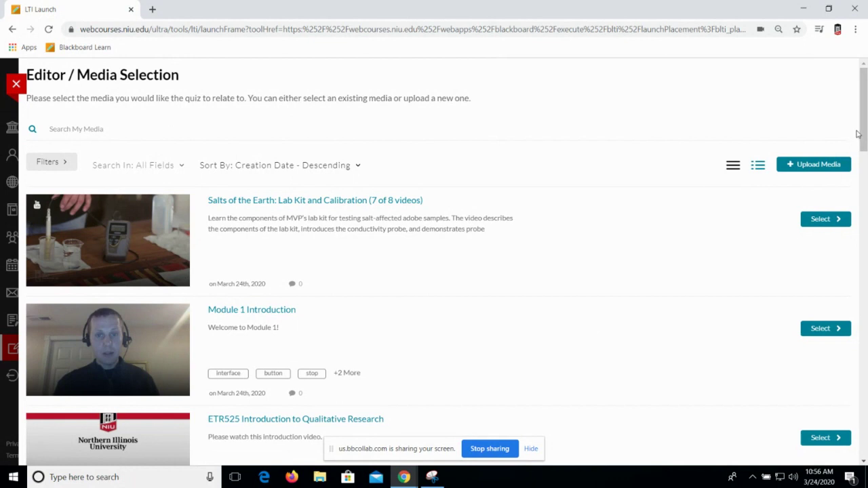
scroll(865, 138, down, 4)
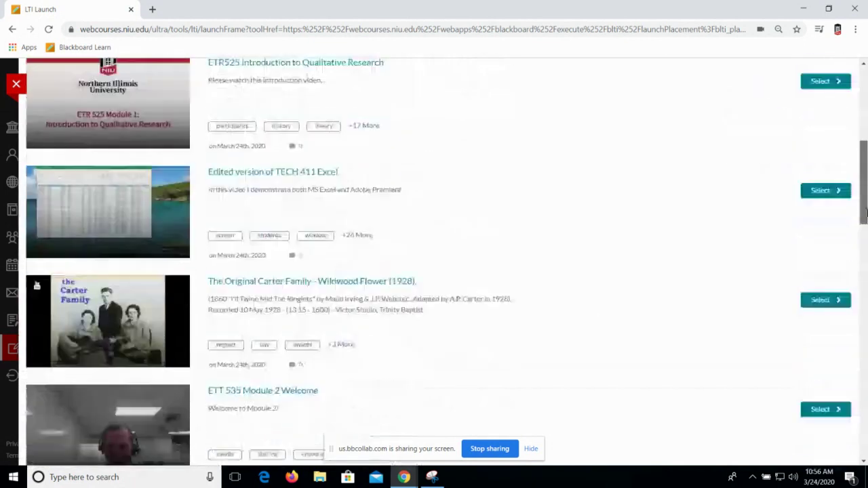
scroll(837, 146, up, 5)
click(834, 165)
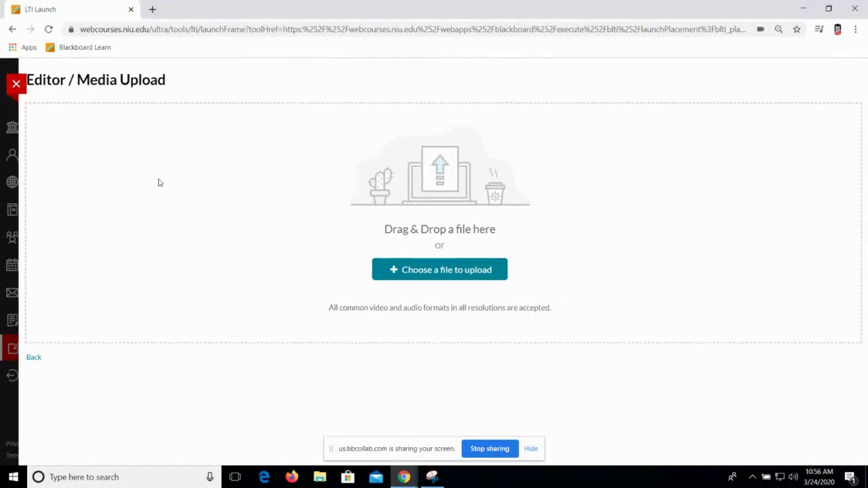
click(17, 86)
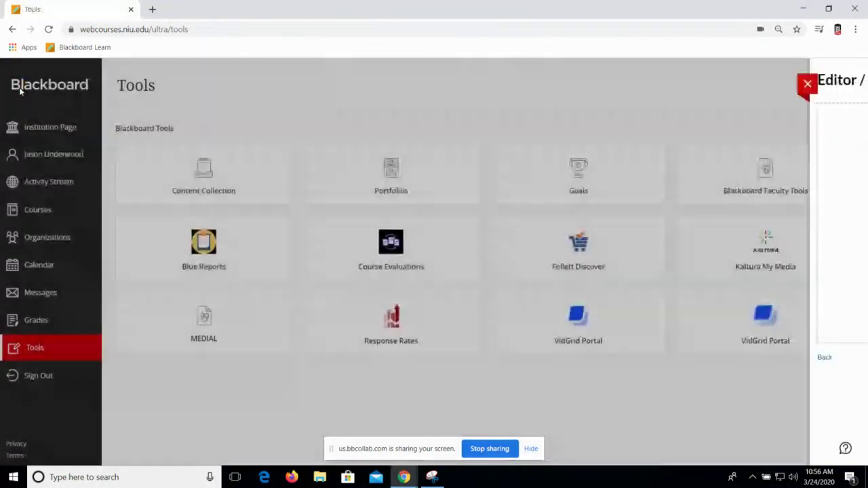
click(768, 245)
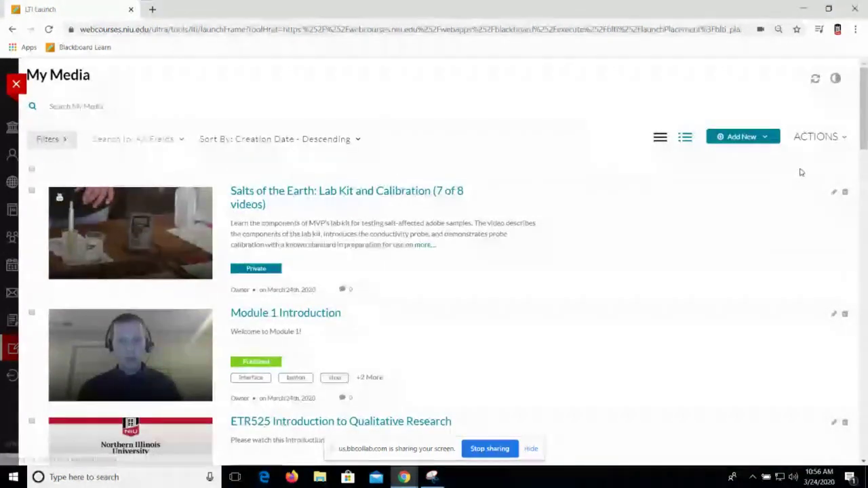
- Start a new Video Quiz based on the "ETR 519 Literature Review" video dated March 16th, 2020
click(769, 141)
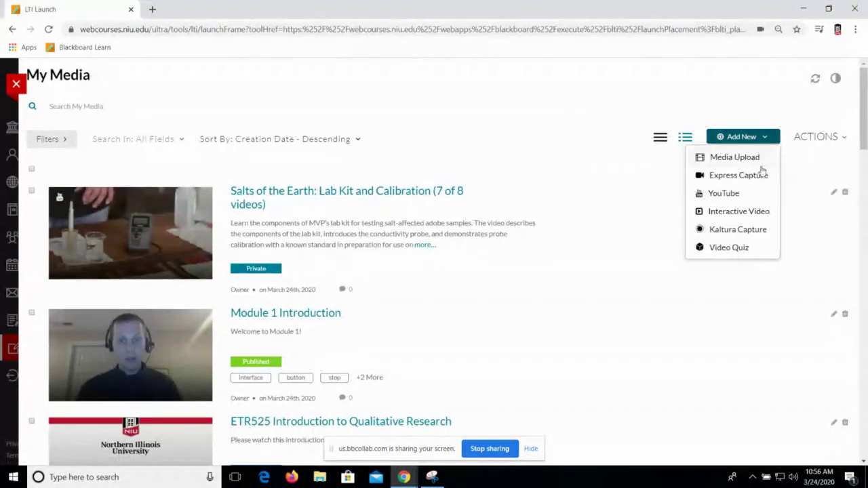
click(746, 248)
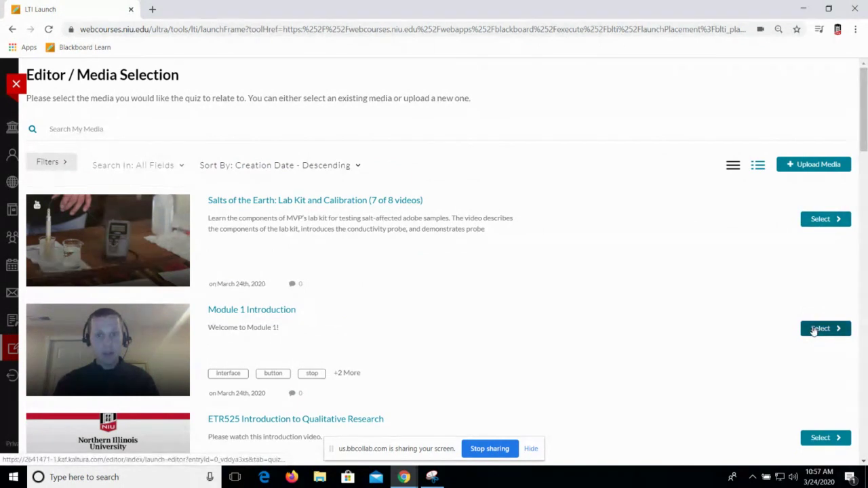
scroll(717, 328, down, 9)
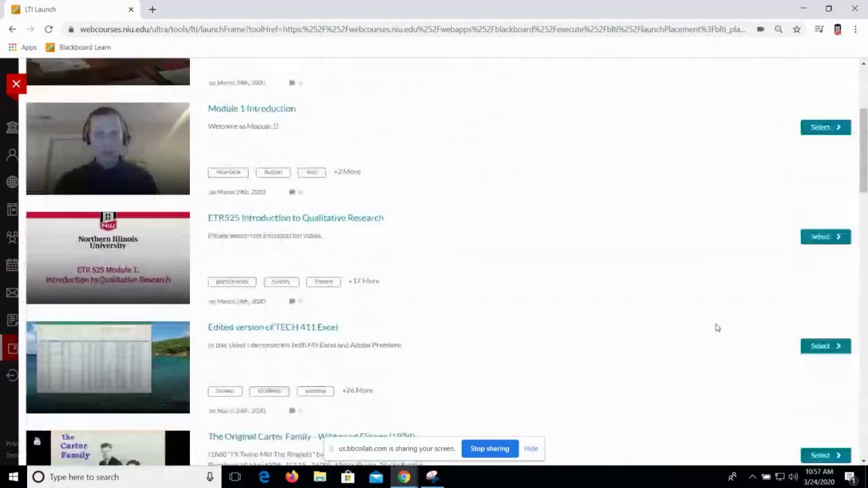
scroll(717, 328, down, 6)
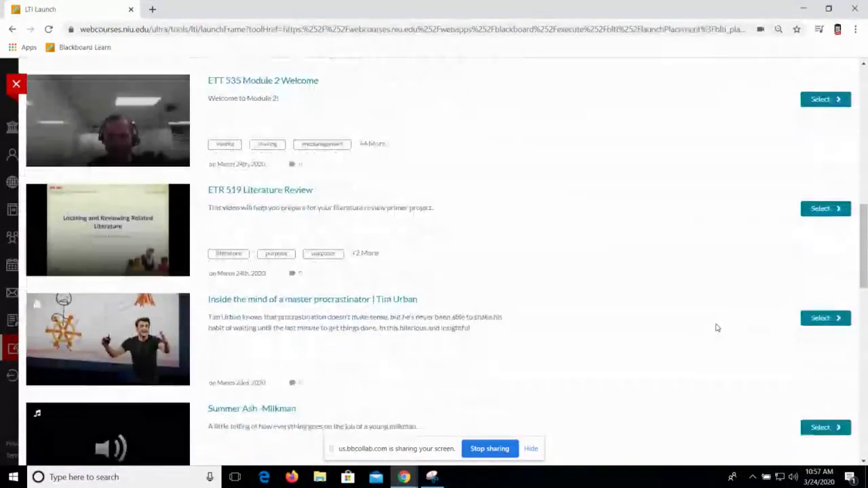
scroll(717, 328, down, 8)
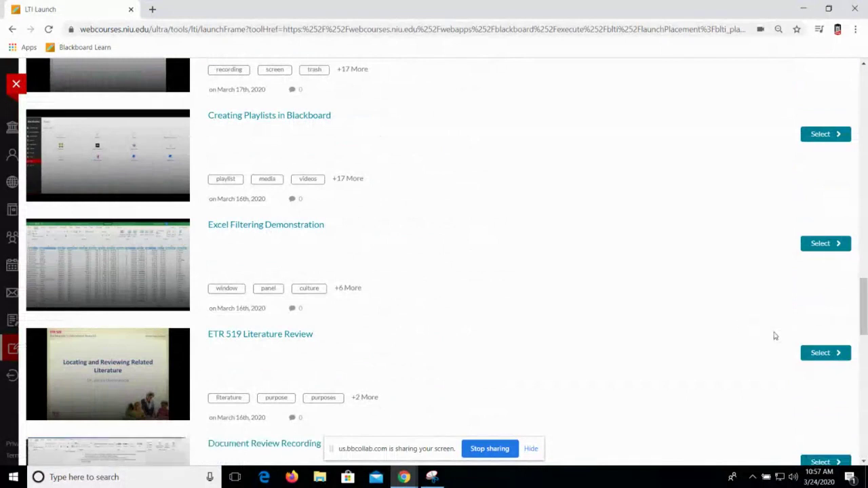
click(820, 354)
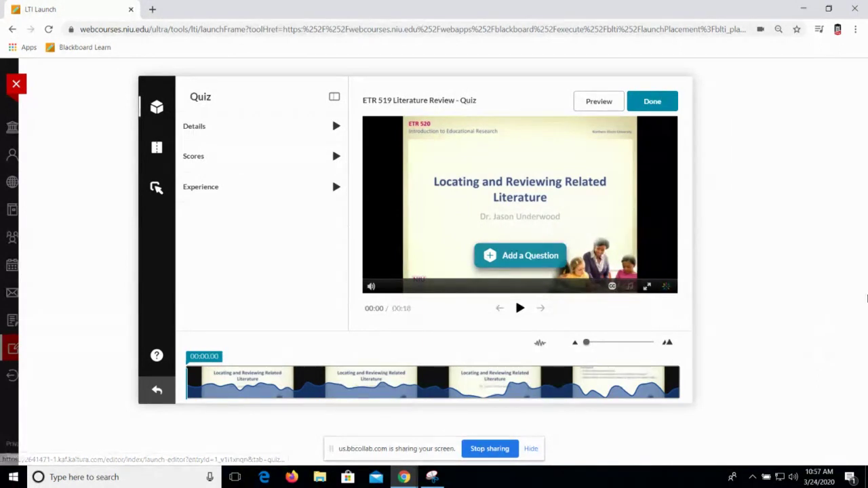
- Add a multiple choice question at 00:12.67 in the video, reading "The purpose of a research question is to...."
click(230, 382)
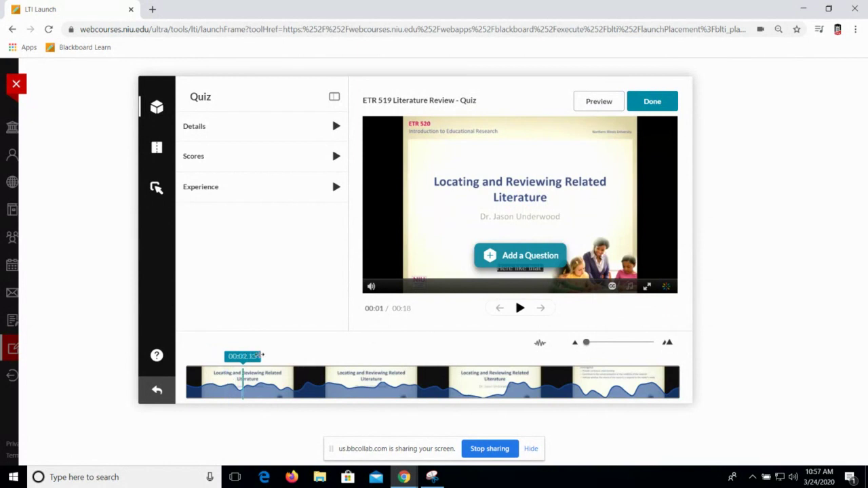
click(523, 257)
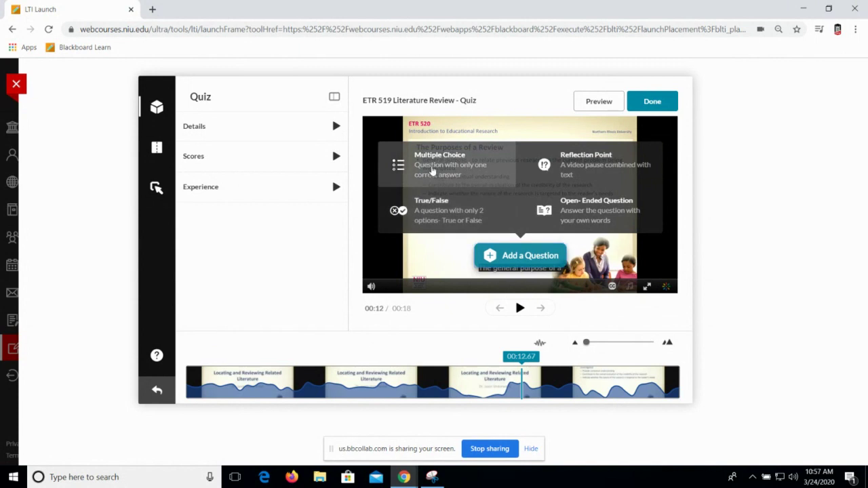
click(432, 175)
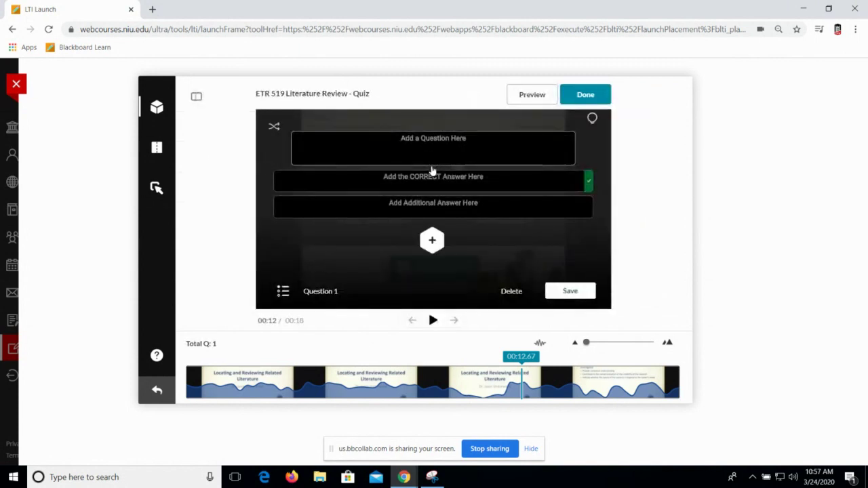
text(The purp)
key(BackSpace)
key(BackSpace)
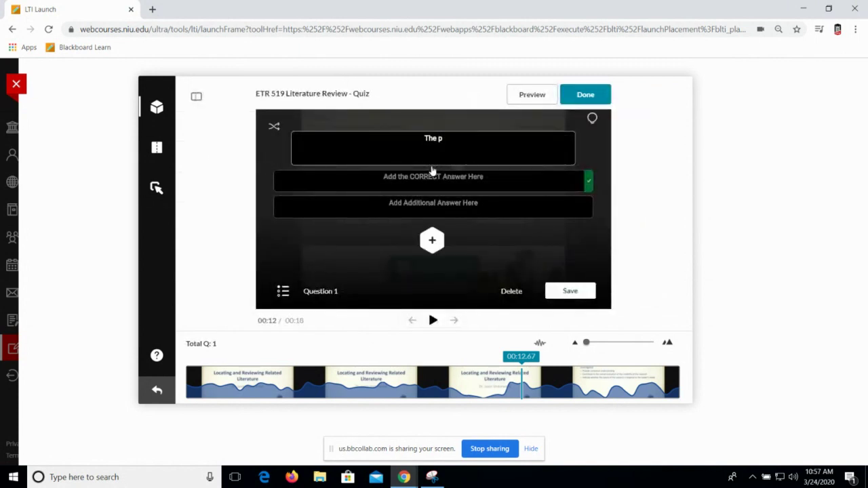
text(urpose of a research question is to....)
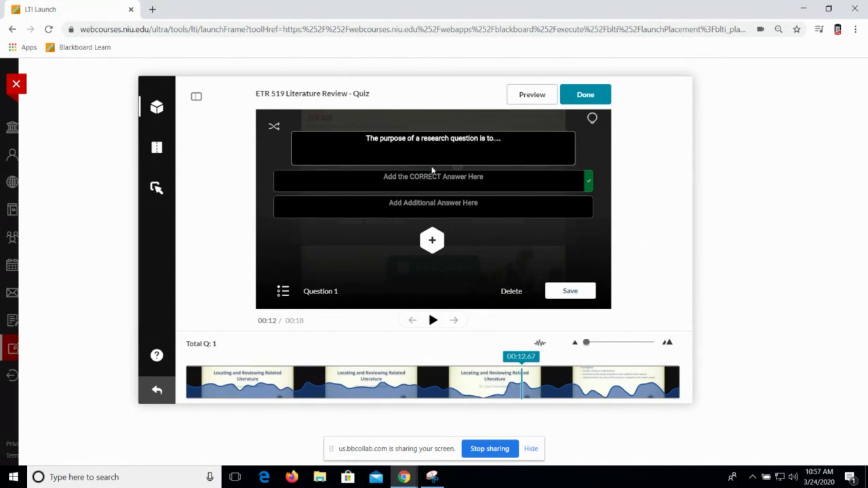
- Enter "Correct answer" as the question's correct option and "Incorrect answer" as its second option
click(434, 178)
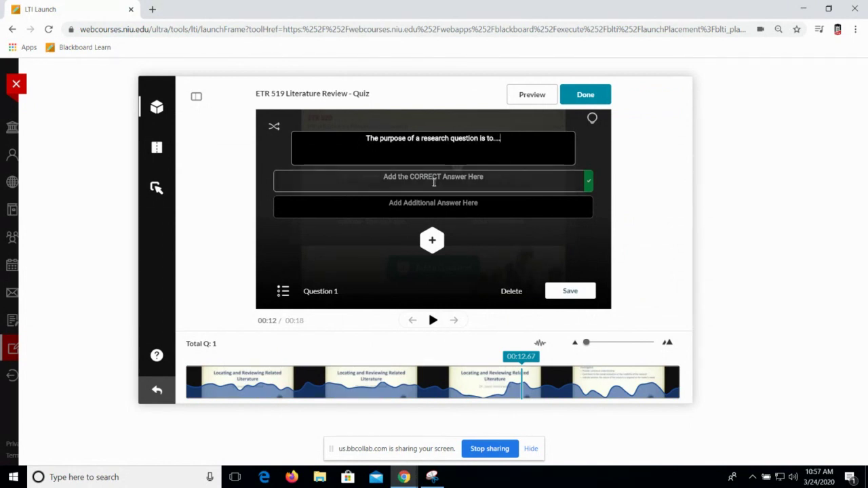
text(Correct answer)
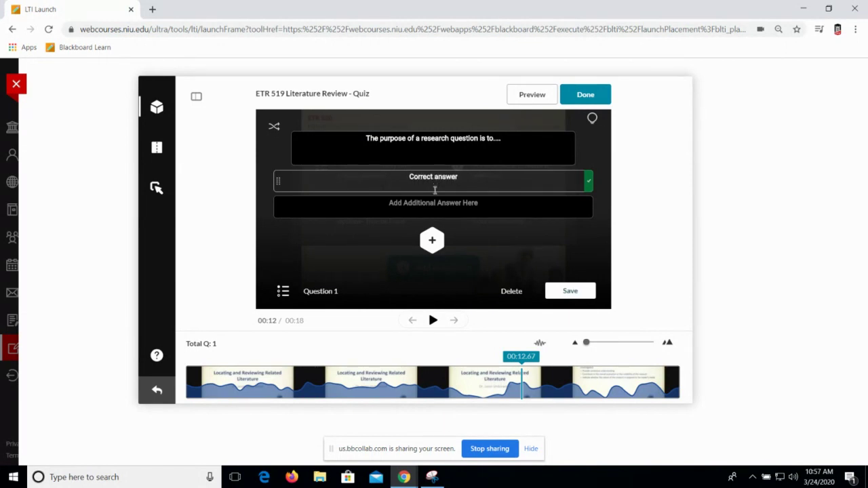
key(Tab)
text(incorrec)
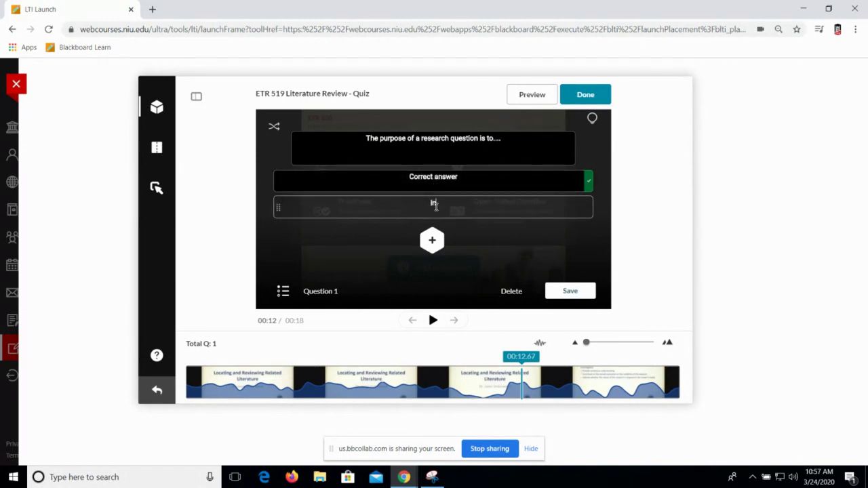
text(t ansesr)
key(BackSpace)
key(BackSpace)
key(BackSpace)
text(wer)
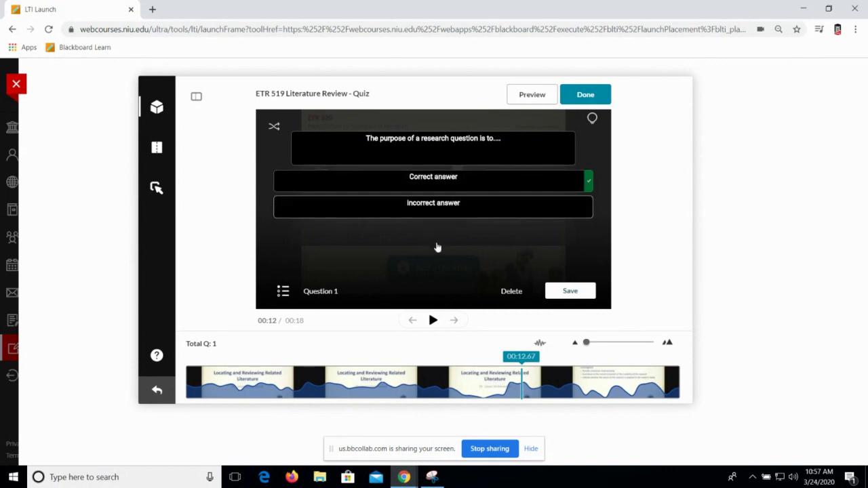
- Add a third answer option to the question reading "Incorrect answer 2"
key(Tab)
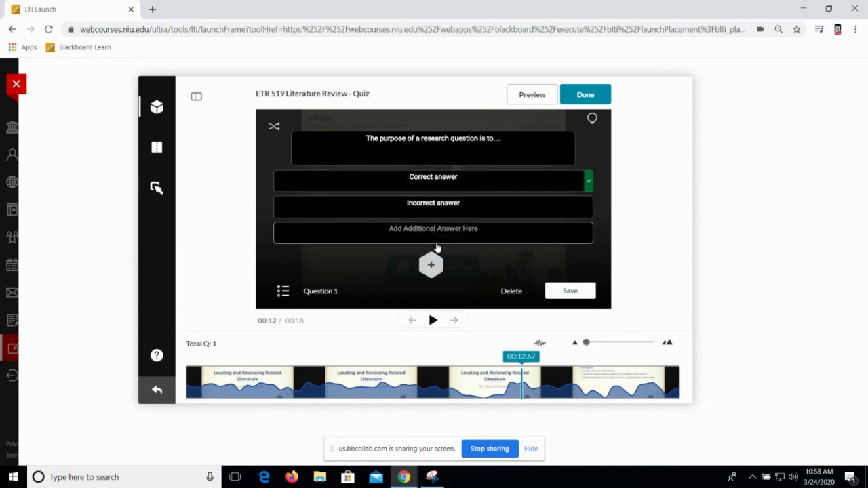
text(incorrect ansser)
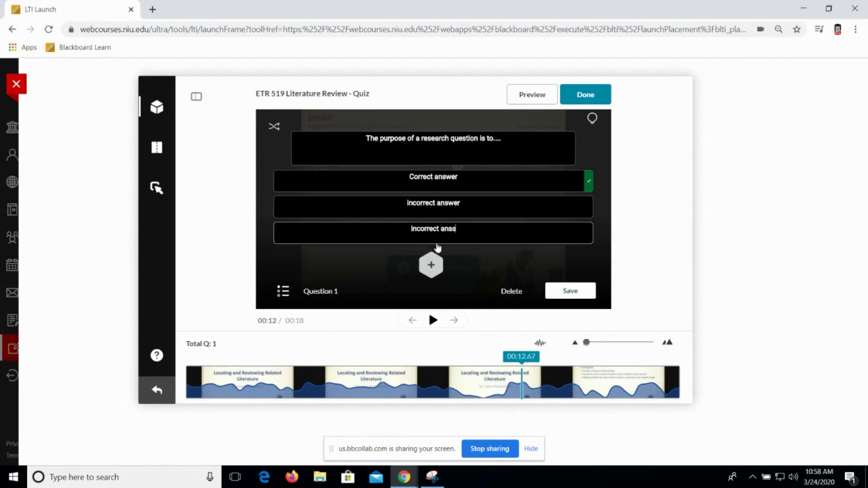
key(BackSpace)
key(BackSpace)
key(BackSpace)
text(wer1)
key(BackSpace)
text(1)
key(BackSpace)
text(2)
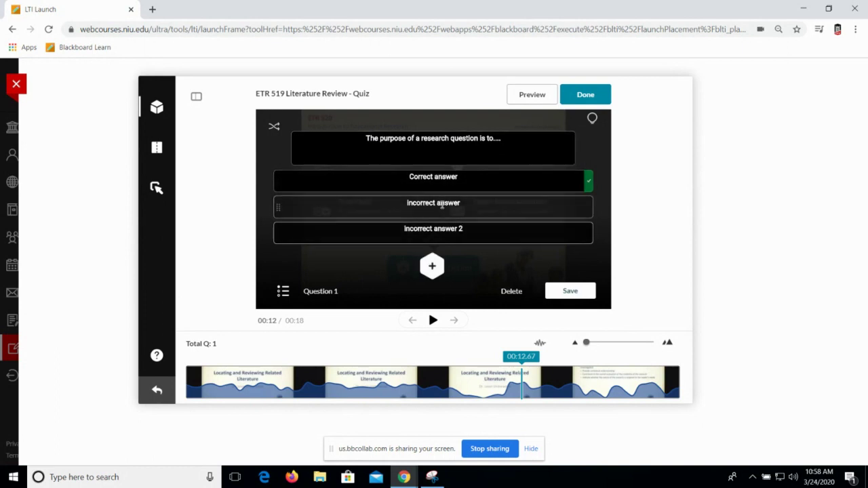
- Shuffle the order of the answer options and save the multiple choice question
click(273, 129)
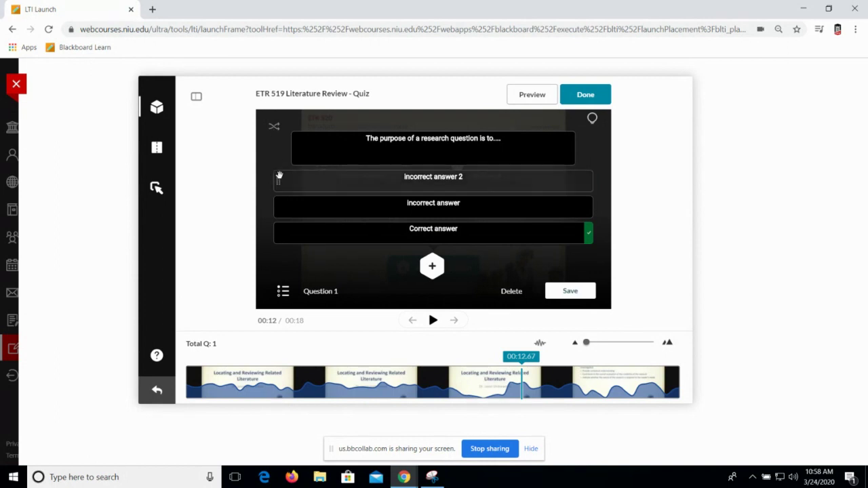
drag(279, 177, 281, 198)
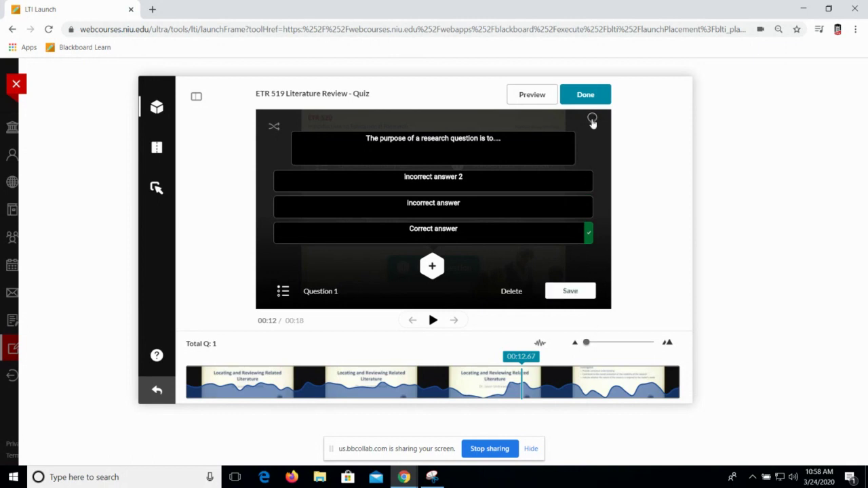
click(570, 293)
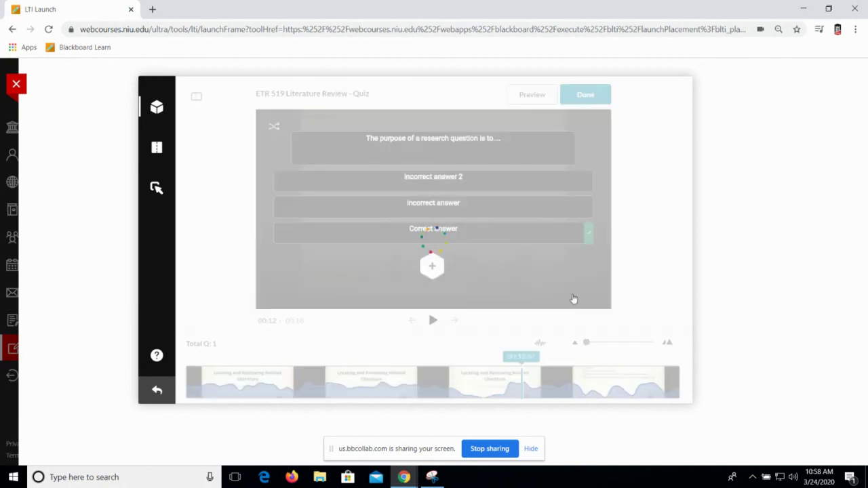